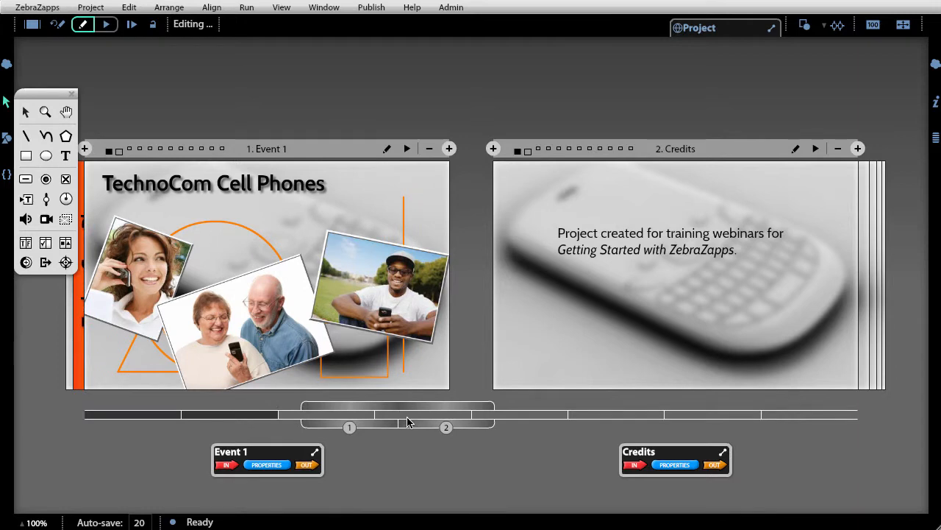
# Step: Clear the name of the third event, which holds the EasyPhone 112 page
pyautogui.moveTo(412, 420); pyautogui.dragTo(756, 408)
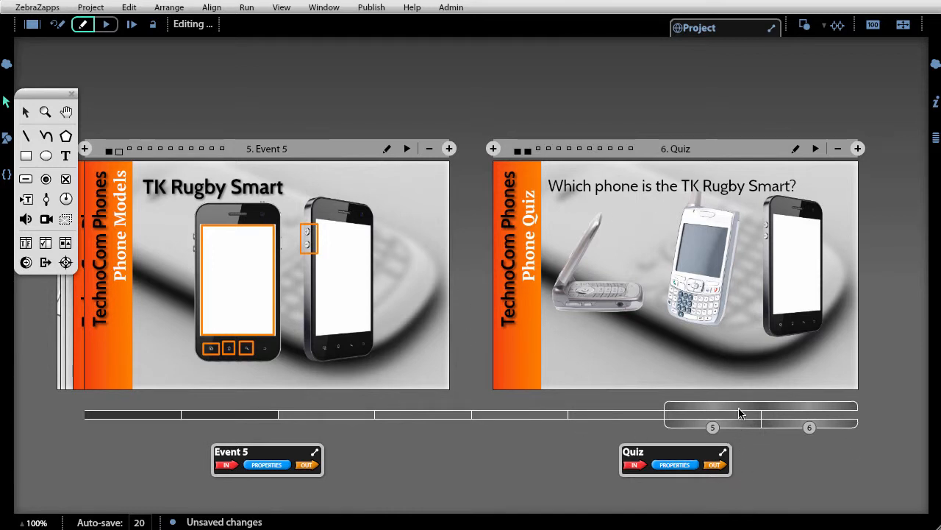
pyautogui.hotkey('ctrl', '+')
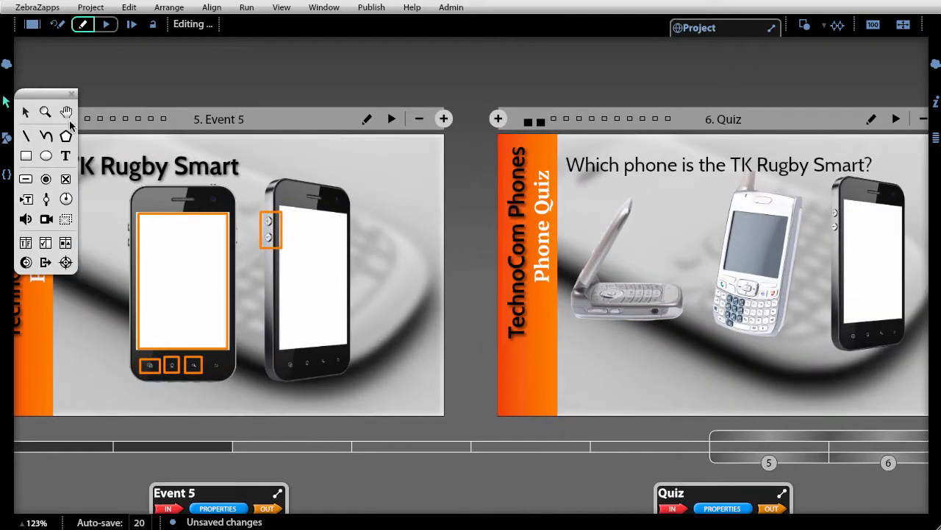
pyautogui.moveTo(447, 322); pyautogui.dragTo(488, 228)
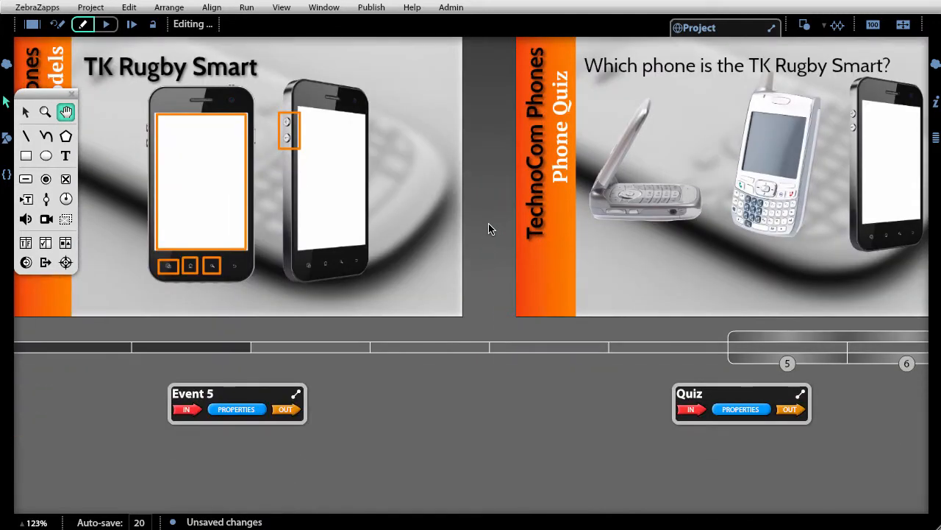
pyautogui.click(27, 112)
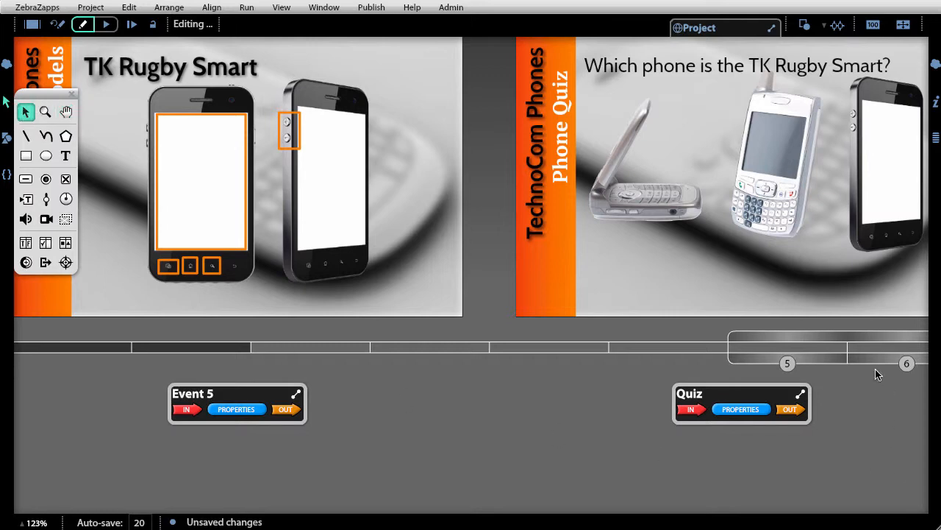
pyautogui.moveTo(847, 347); pyautogui.dragTo(593, 418)
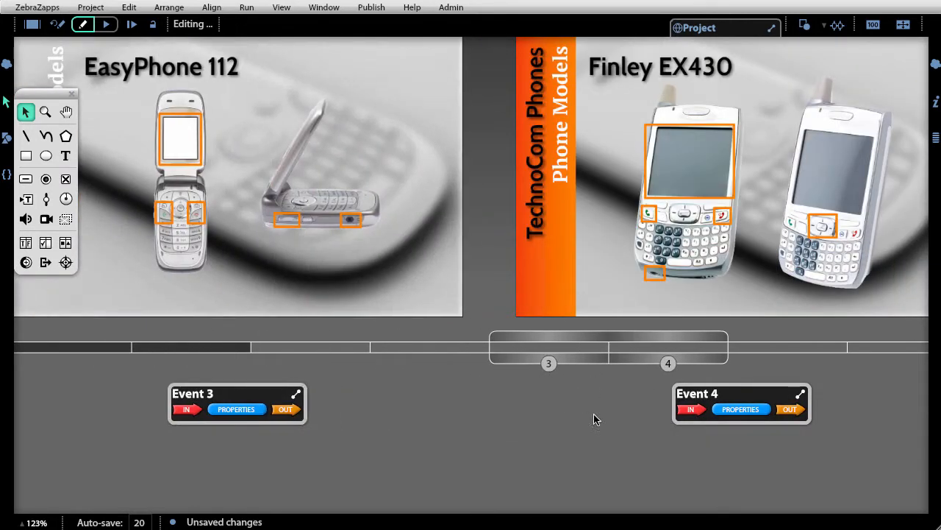
pyautogui.click(231, 396)
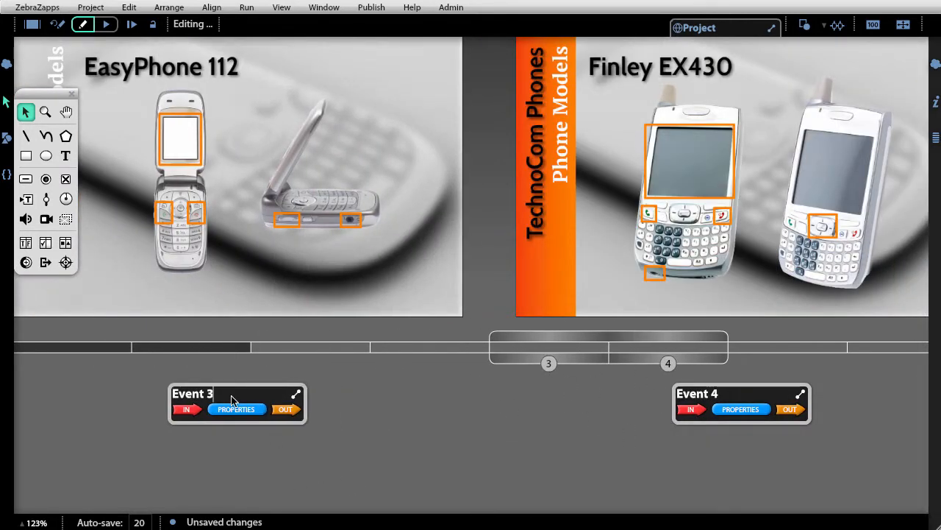
pyautogui.moveTo(231, 396); pyautogui.dragTo(102, 396)
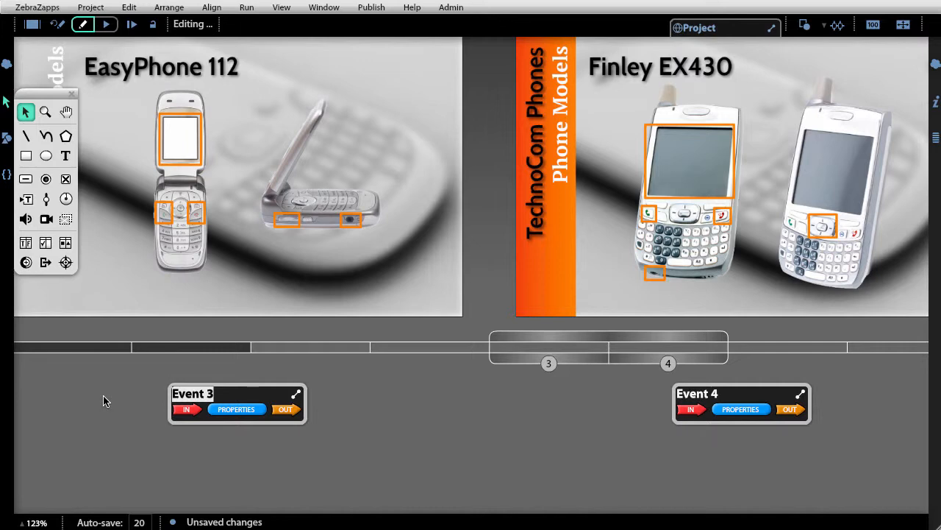
pyautogui.press('BackSpace')
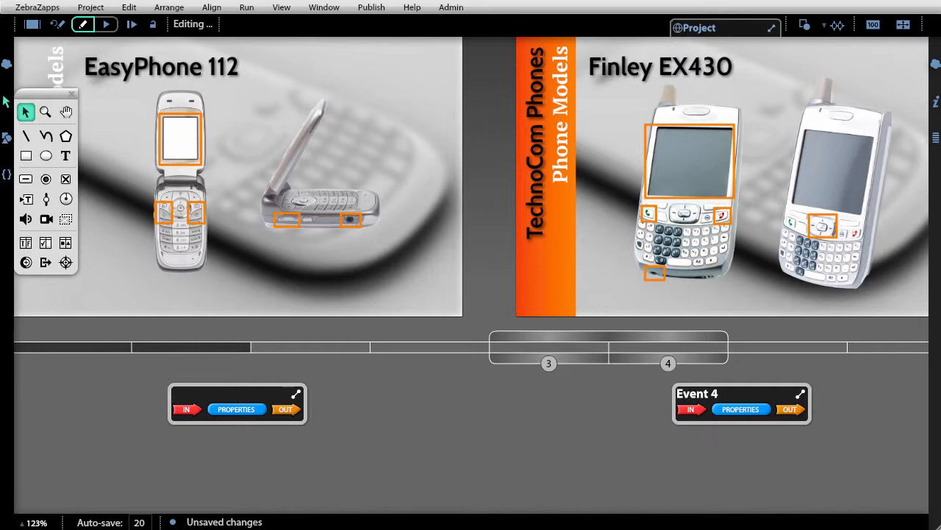
# Step: Rename the first event, with the TechnoCom Cell Phones title page, as Menu
pyautogui.hotkey('ctrl', '-')
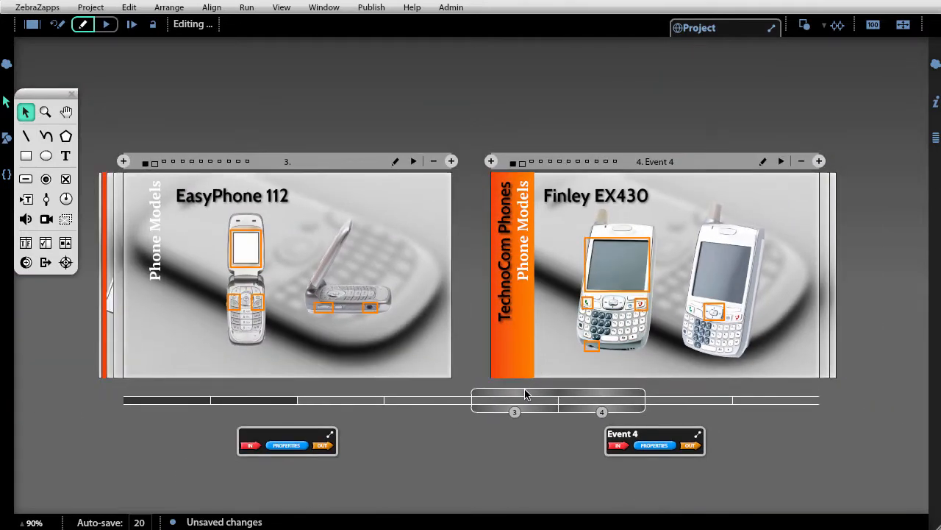
pyautogui.moveTo(525, 393); pyautogui.dragTo(346, 396)
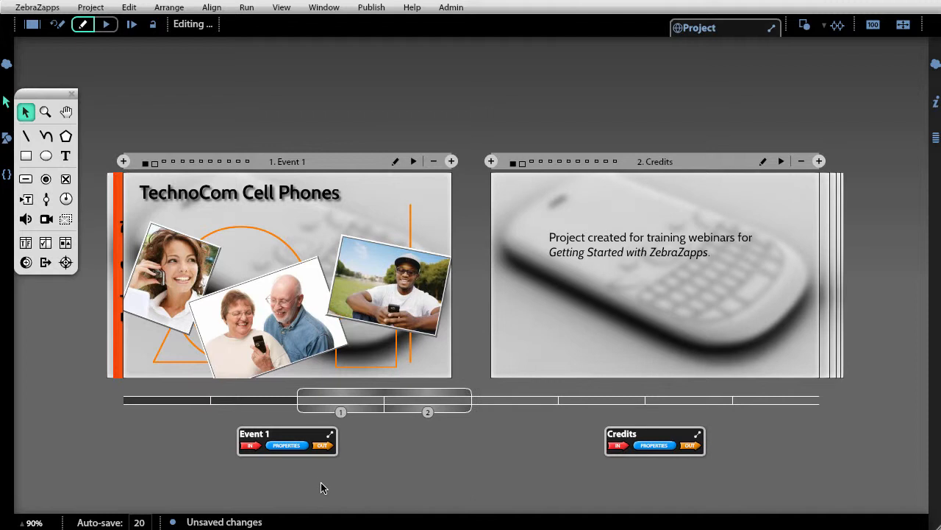
pyautogui.doubleClick(277, 438)
pyautogui.write('Menu')
# Step: Name the EasyPhone 112 event Easy and the Finley EX430 event Finely
pyautogui.moveTo(348, 392); pyautogui.dragTo(525, 393)
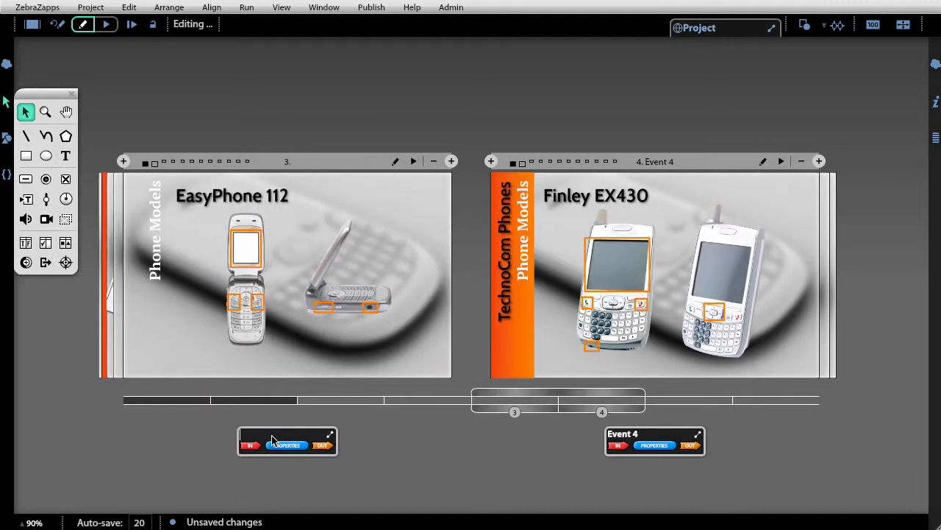
pyautogui.write('Easy')
pyautogui.click(634, 435)
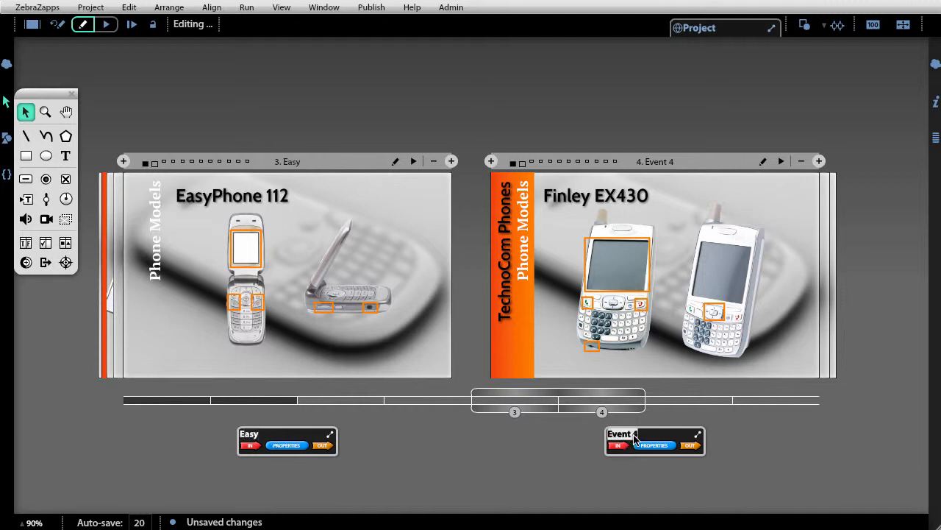
pyautogui.press('BackSpace')
pyautogui.write('Finely')
# Step: Rename the fifth event, with the TK Rugby Smart page, as Rubgy
pyautogui.moveTo(610, 389); pyautogui.dragTo(794, 378)
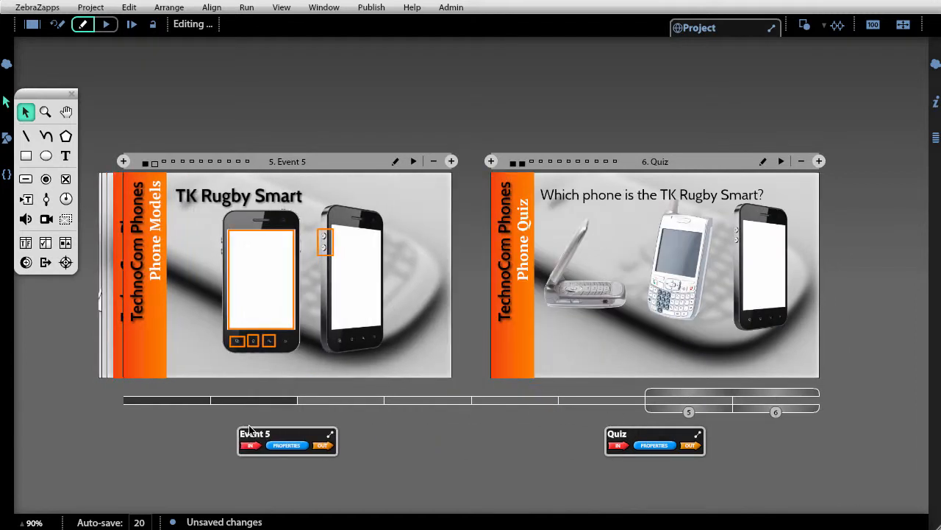
pyautogui.click(243, 436)
pyautogui.write('Rubgy')
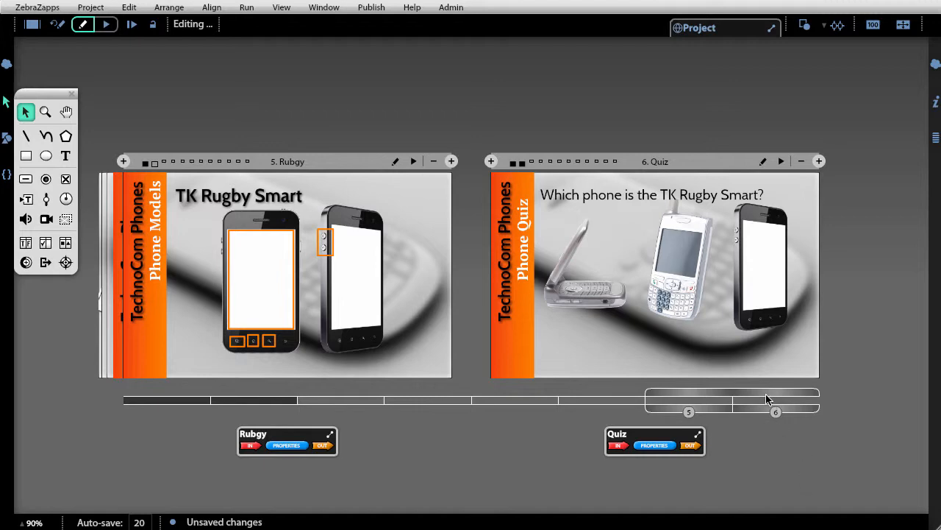
# Step: Open the Menu event on its own for editing and move the tool palette closer to the page
pyautogui.moveTo(767, 395); pyautogui.dragTo(433, 420)
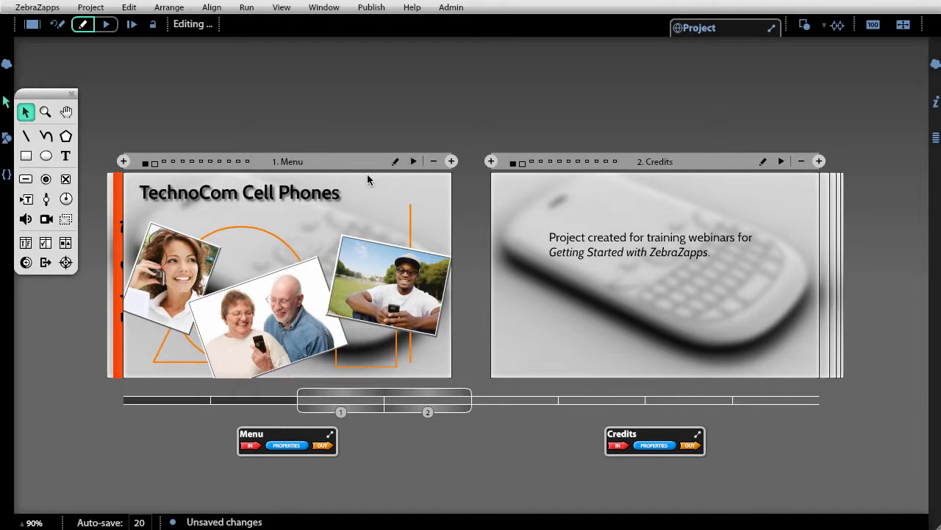
pyautogui.click(395, 162)
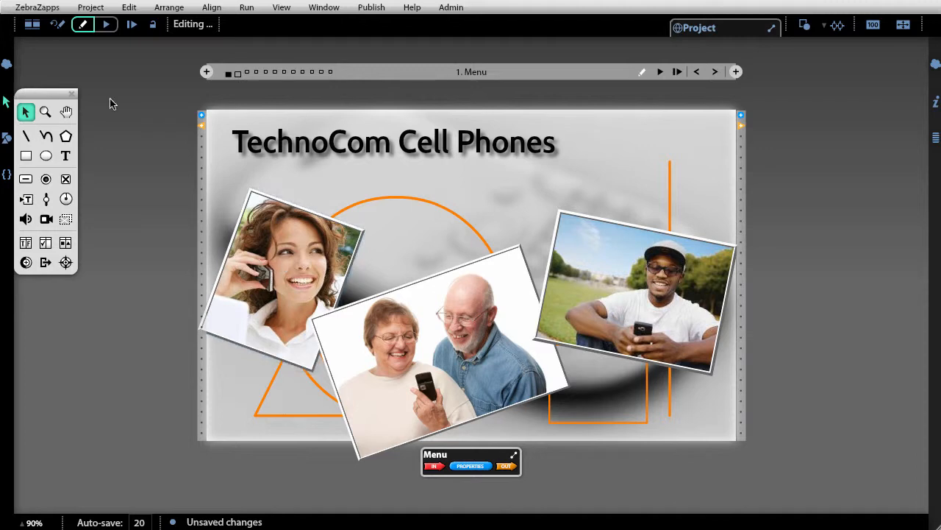
pyautogui.moveTo(46, 94); pyautogui.dragTo(152, 110)
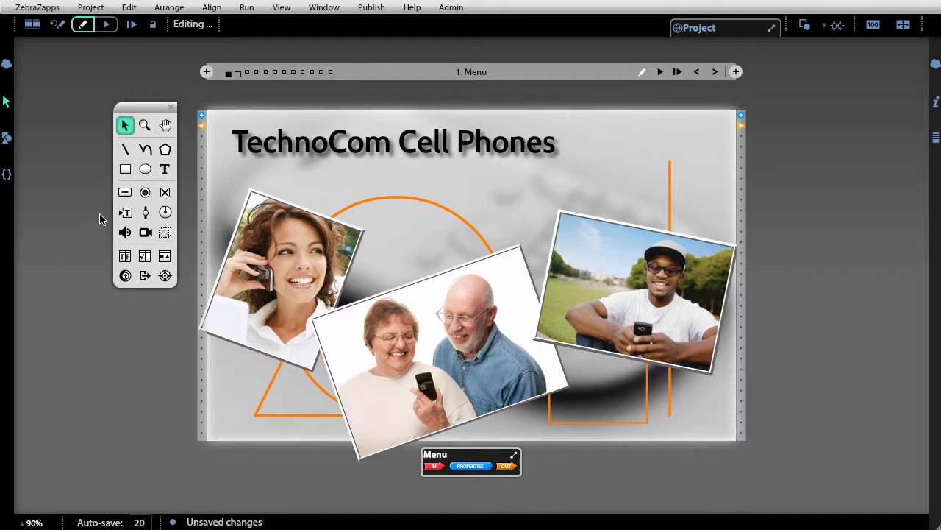
# Step: Draw a push button about 103 by 39 in the page's upper right corner beside the title, and hide the property inspector
pyautogui.click(123, 196)
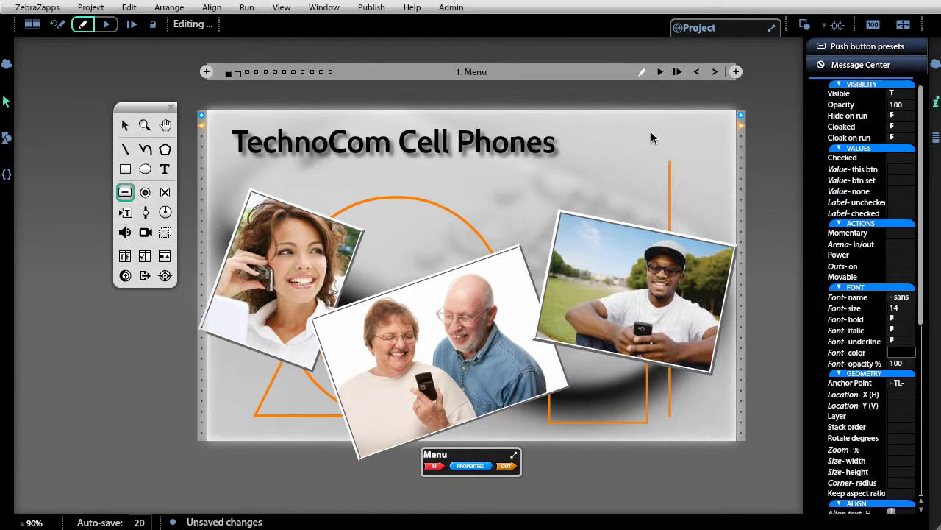
pyautogui.moveTo(646, 128); pyautogui.dragTo(685, 145)
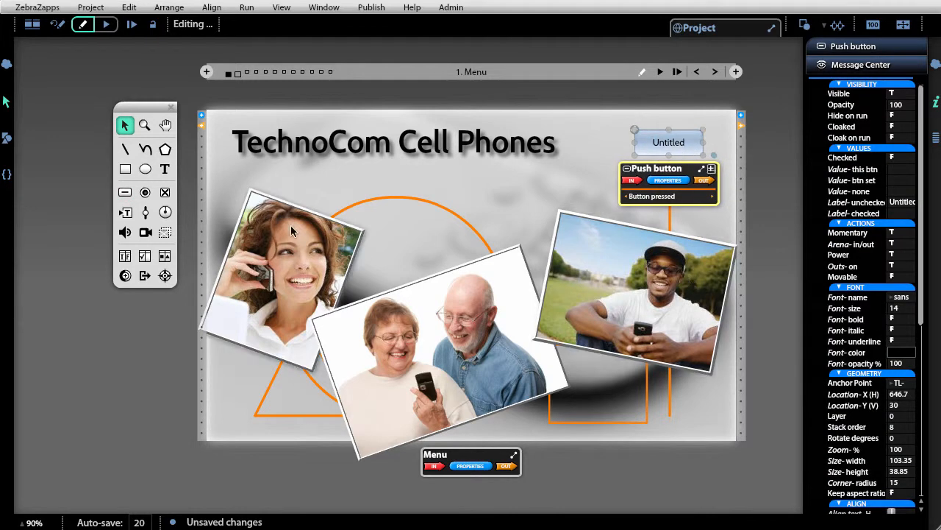
pyautogui.hotkey('ctrl', '=')
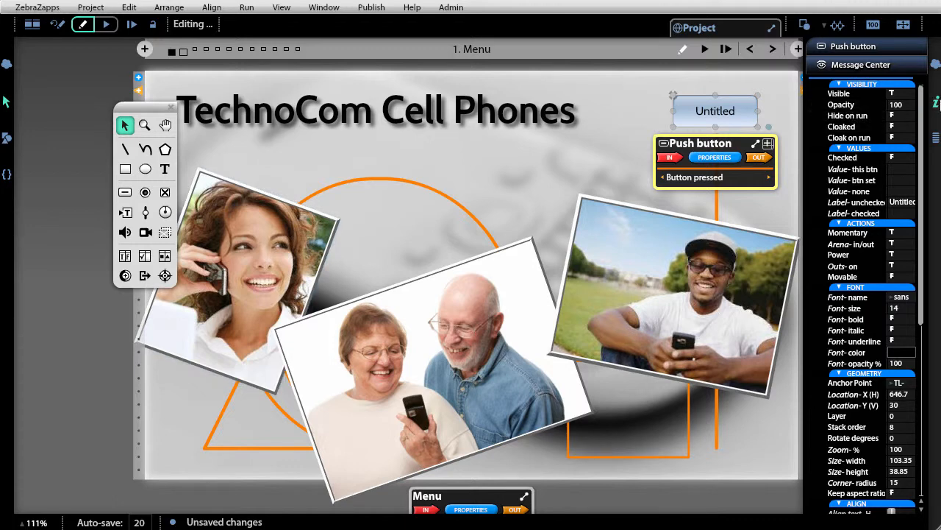
pyautogui.click(937, 102)
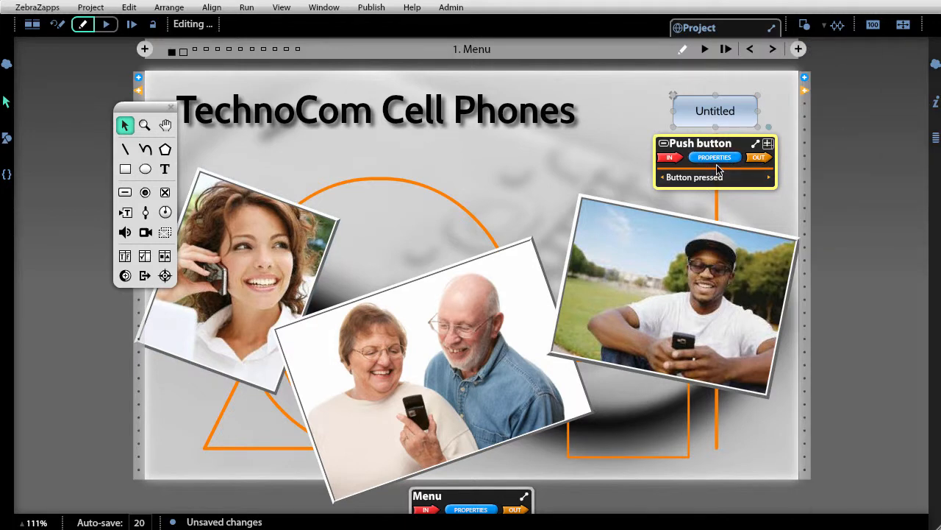
# Step: Examine the push button's property categories, including the graphic button states, and collapse them again
pyautogui.click(717, 162)
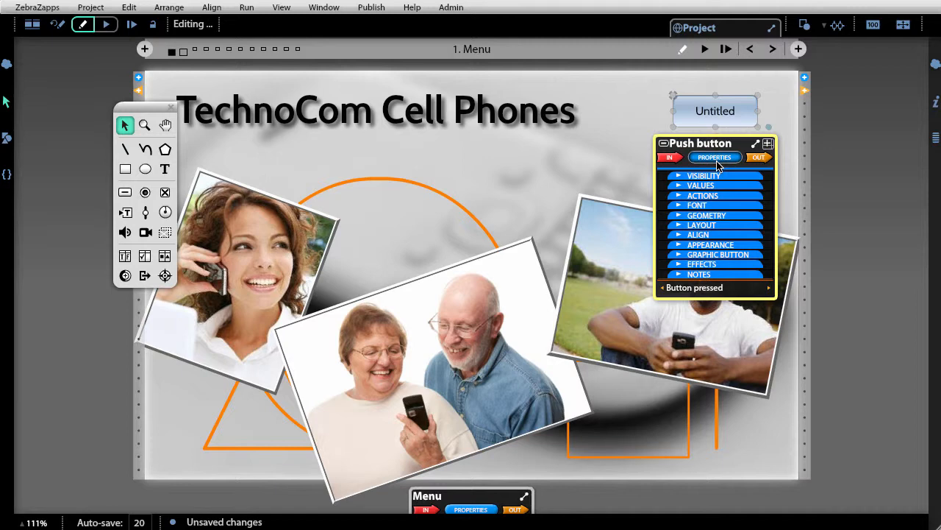
pyautogui.click(718, 255)
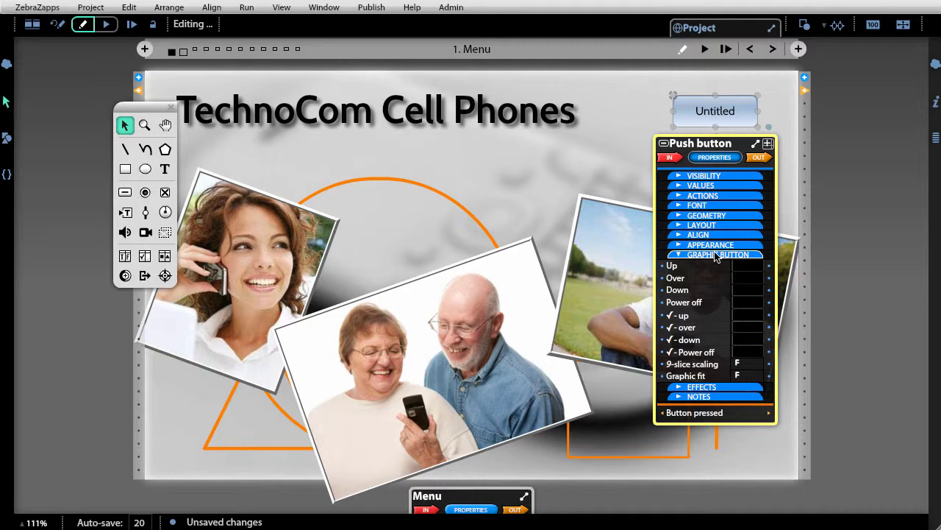
pyautogui.click(717, 255)
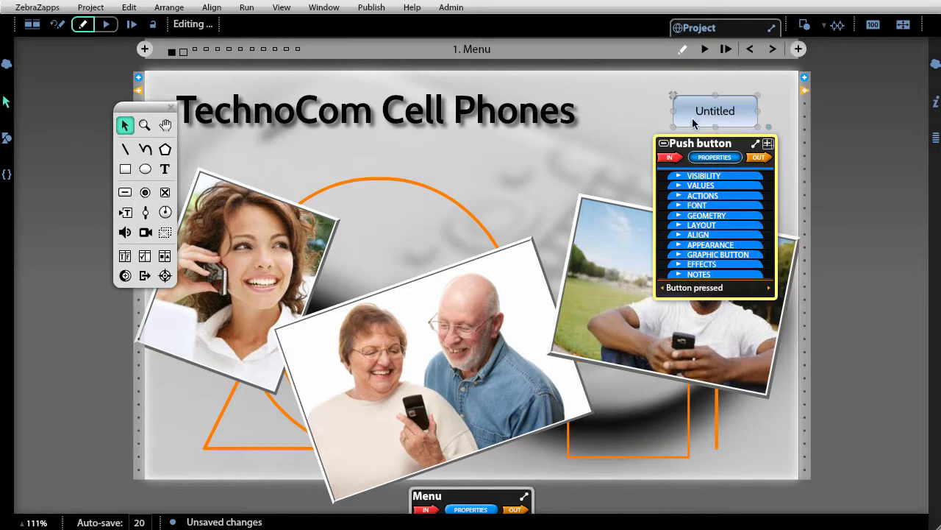
pyautogui.click(708, 158)
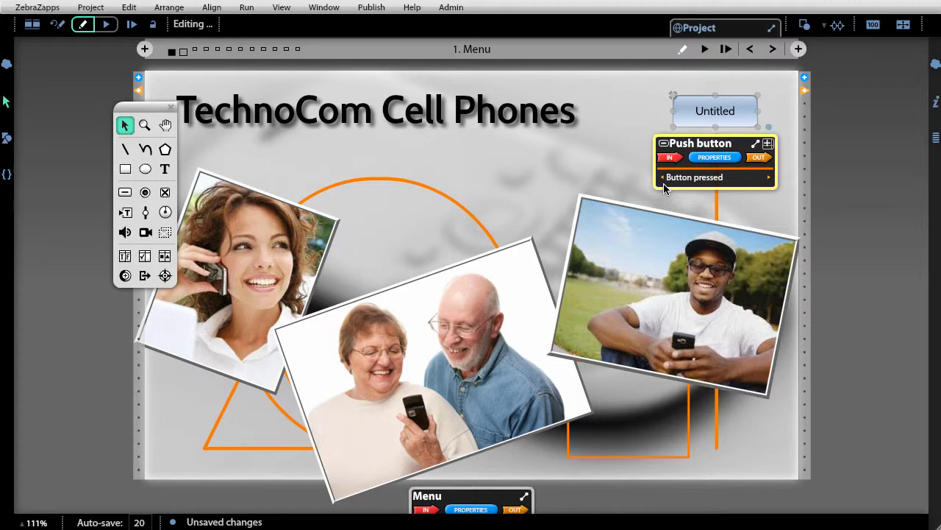
# Step: Label the push button Credits and try pulling a wire from its Button pressed output
pyautogui.doubleClick(725, 119)
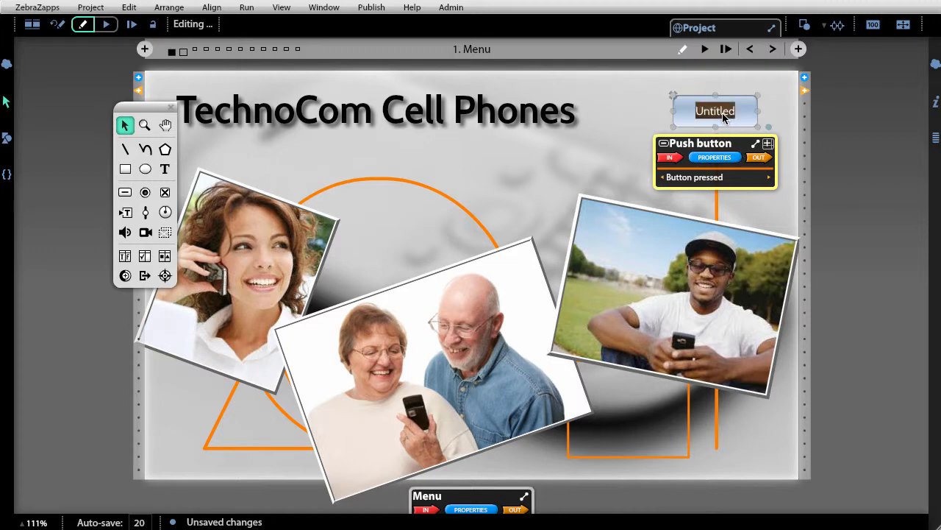
pyautogui.write('Credits')
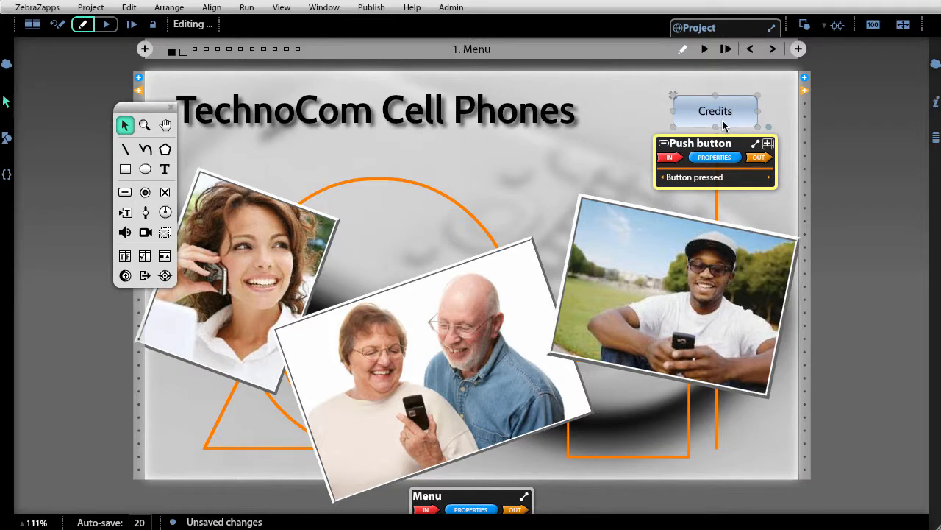
pyautogui.moveTo(770, 178); pyautogui.dragTo(862, 175)
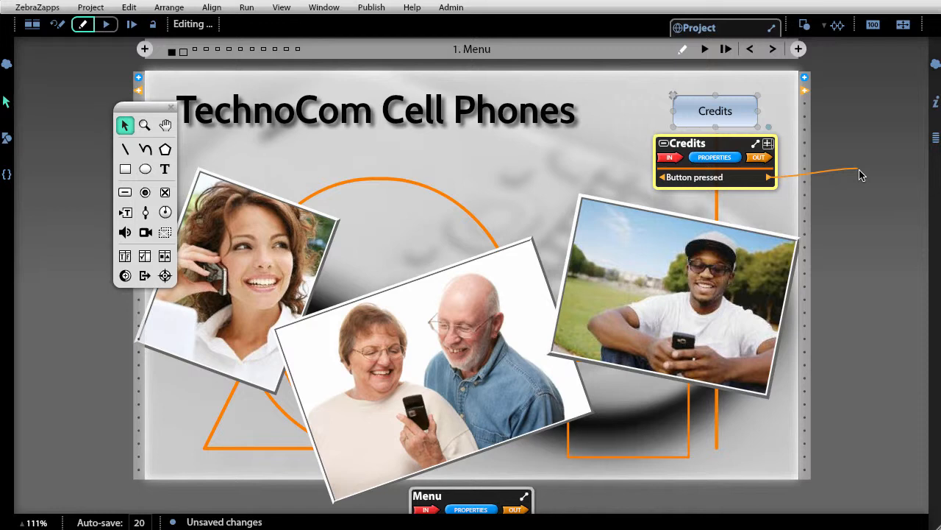
pyautogui.moveTo(862, 175); pyautogui.dragTo(841, 192)
# Step: Expand the project's incoming Do actions to show the event navigation commands
pyautogui.click(165, 125)
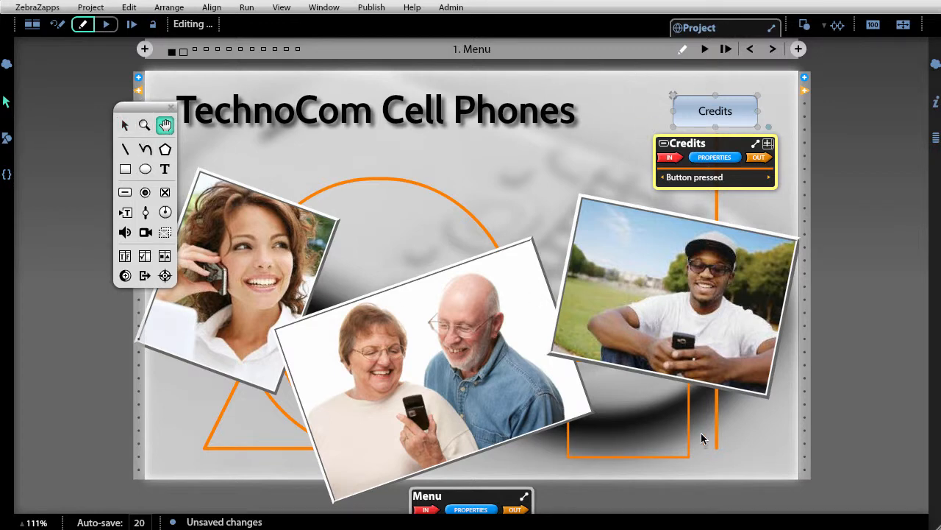
pyautogui.moveTo(891, 59); pyautogui.dragTo(750, 69)
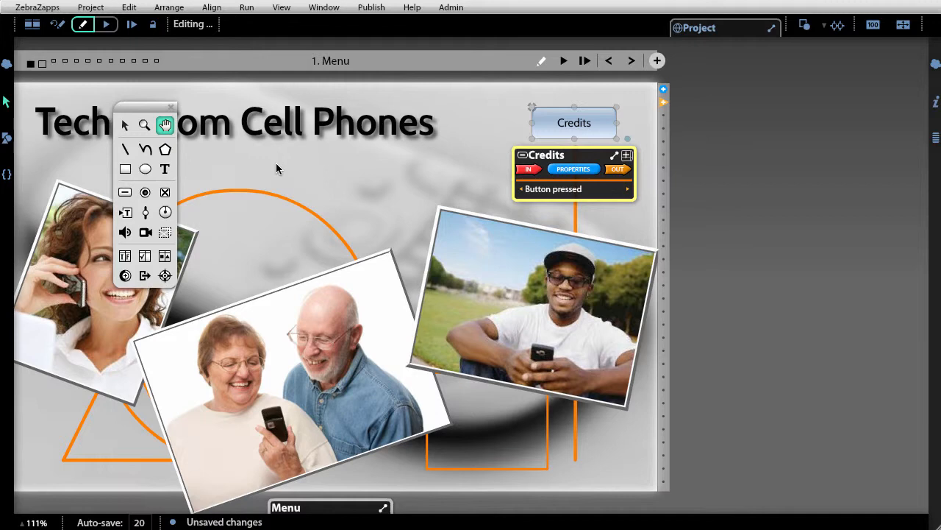
pyautogui.click(125, 125)
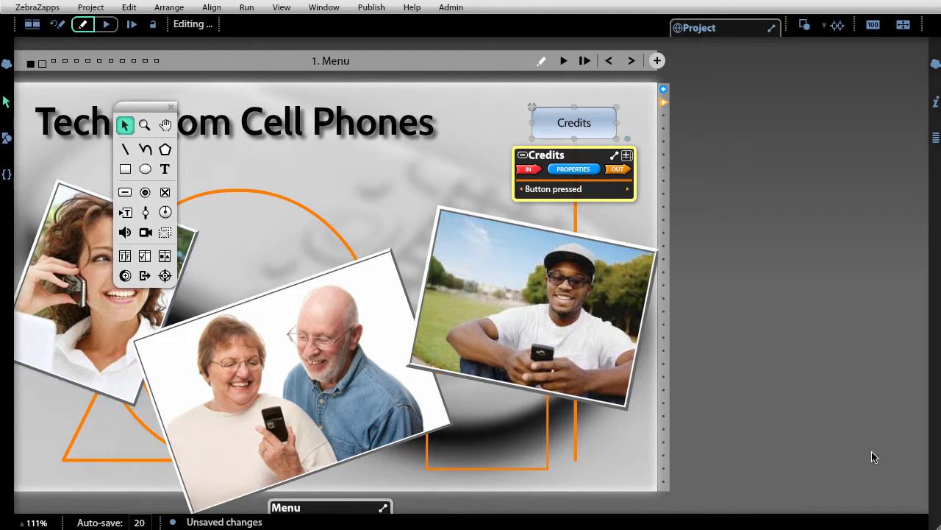
pyautogui.click(740, 31)
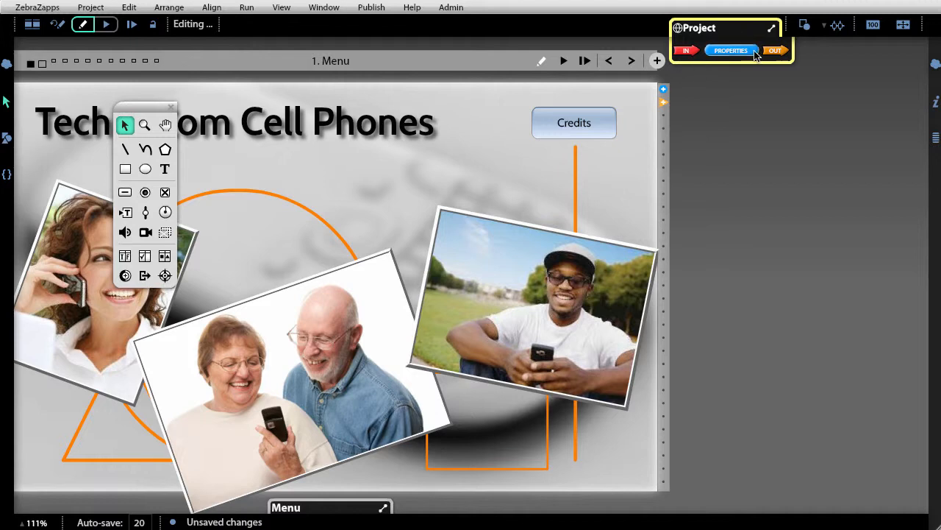
pyautogui.click(686, 52)
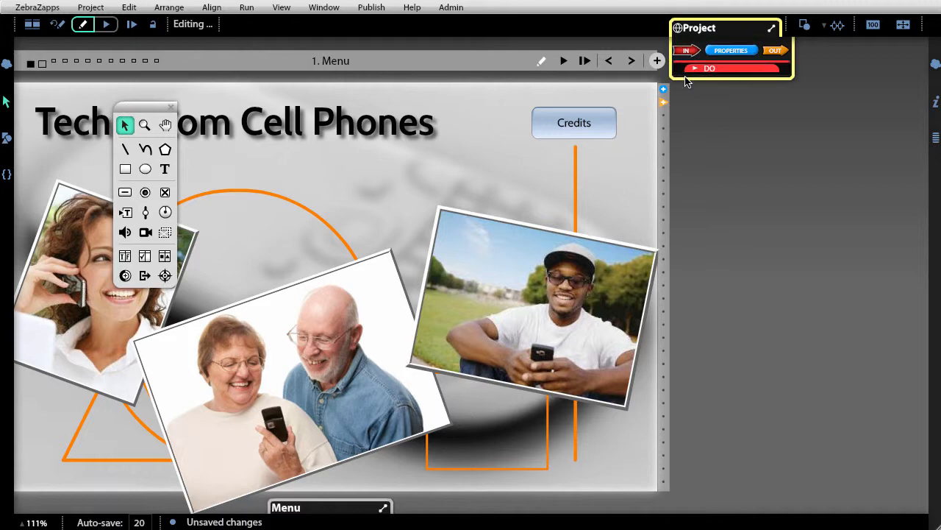
pyautogui.click(691, 69)
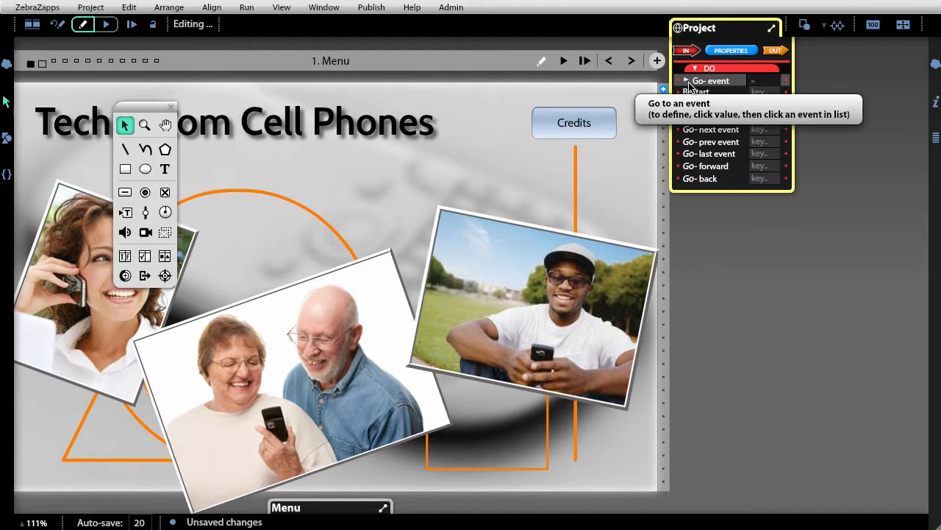
pyautogui.hotkey('ctrl', '=')
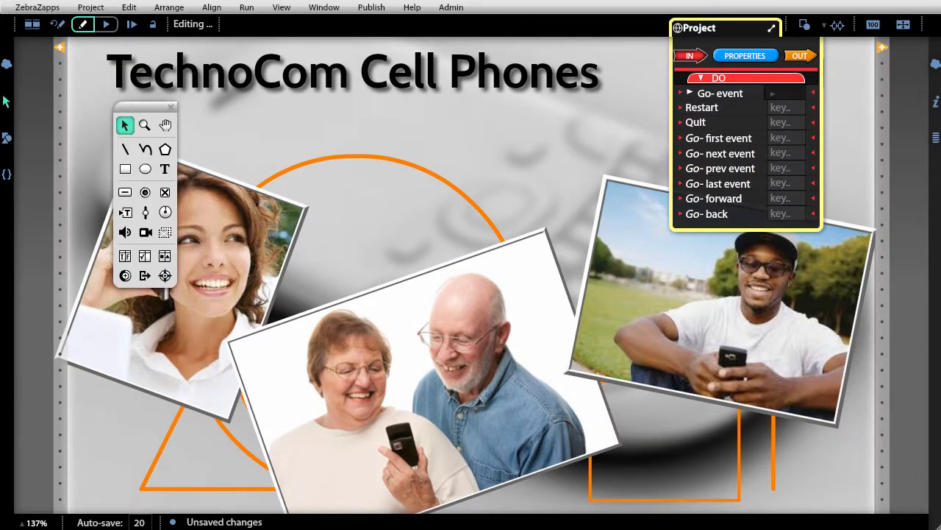
# Step: Set the event name of the project's Go-event command to Credits
pyautogui.click(691, 93)
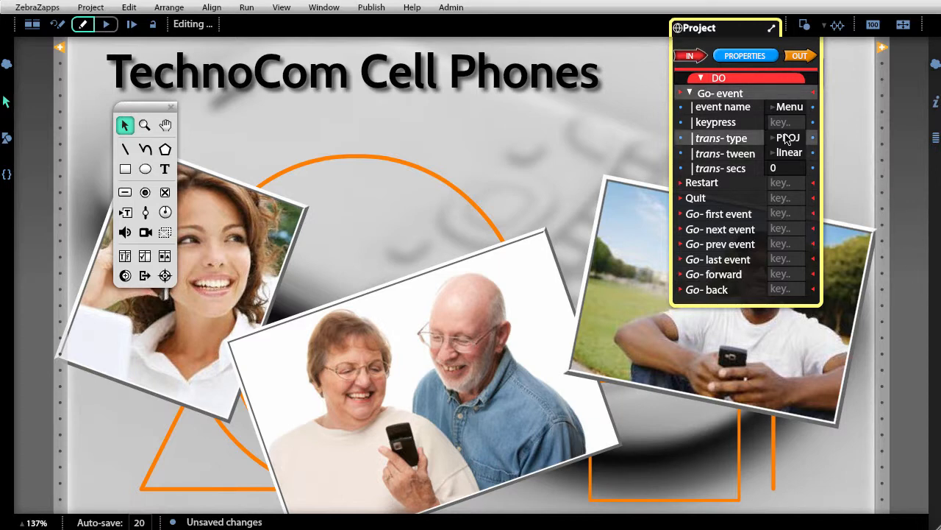
pyautogui.click(784, 107)
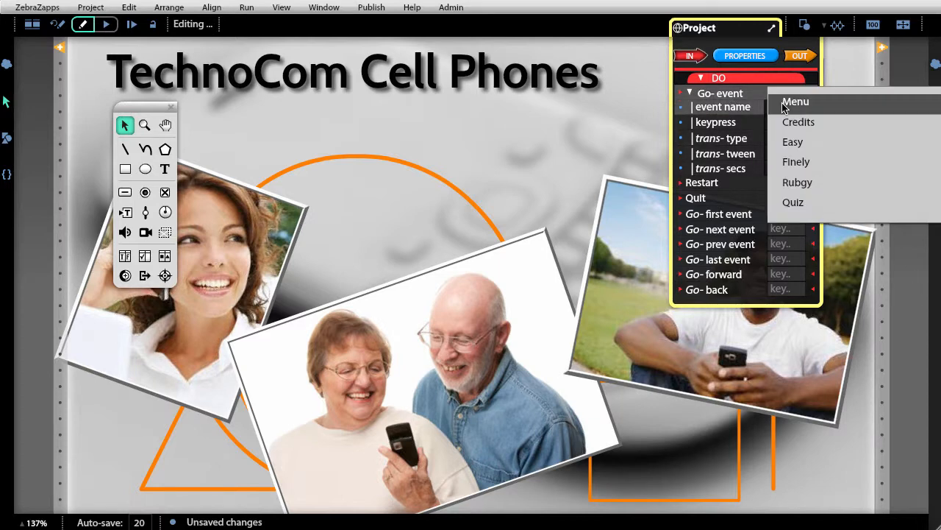
pyautogui.click(844, 122)
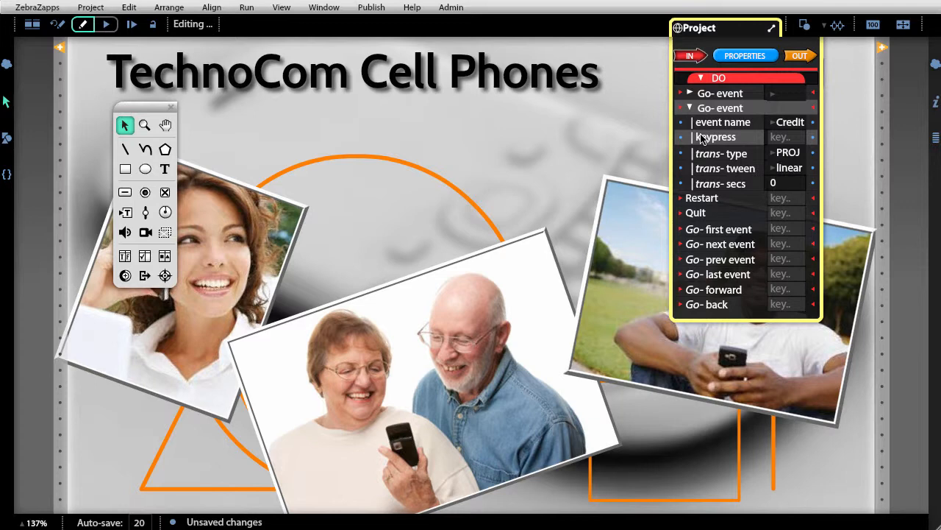
# Step: Examine the Credits Go-event's keypress and transition type options, and collapse its settings again
pyautogui.click(794, 144)
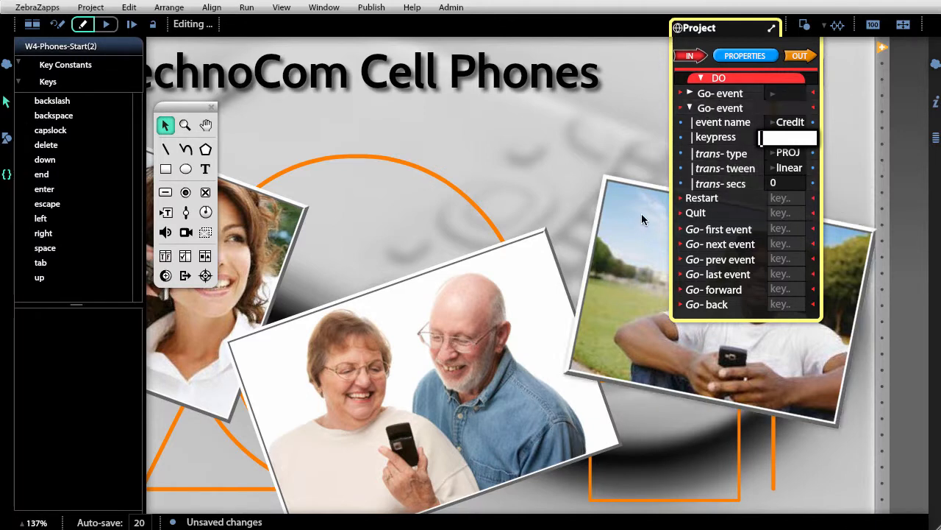
pyautogui.click(716, 157)
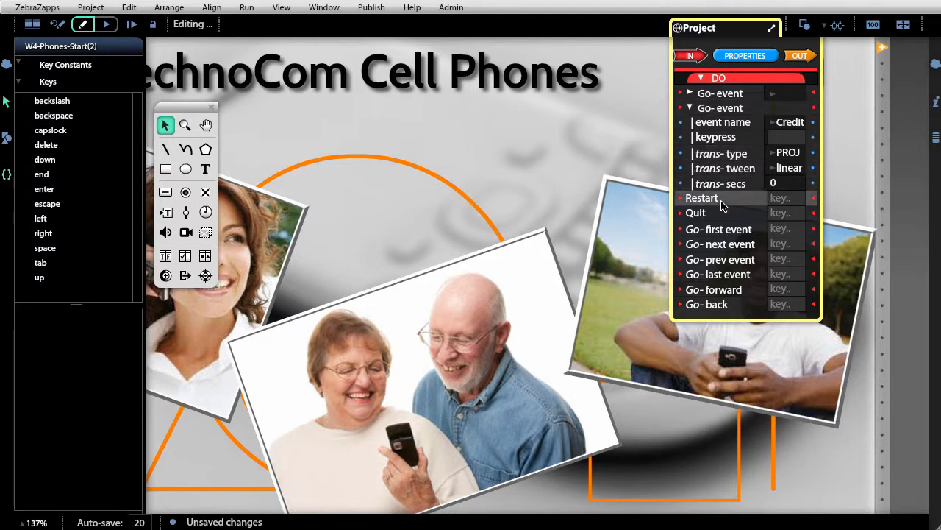
pyautogui.click(793, 153)
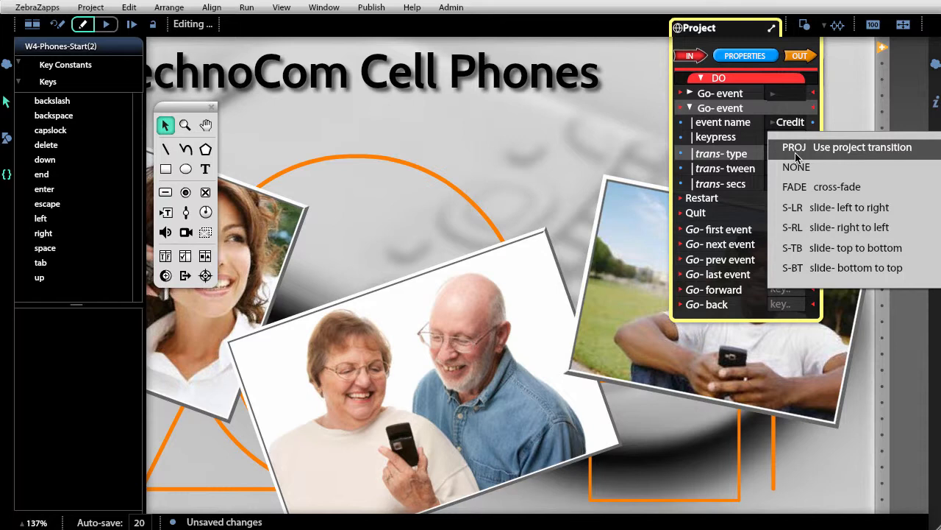
pyautogui.click(796, 154)
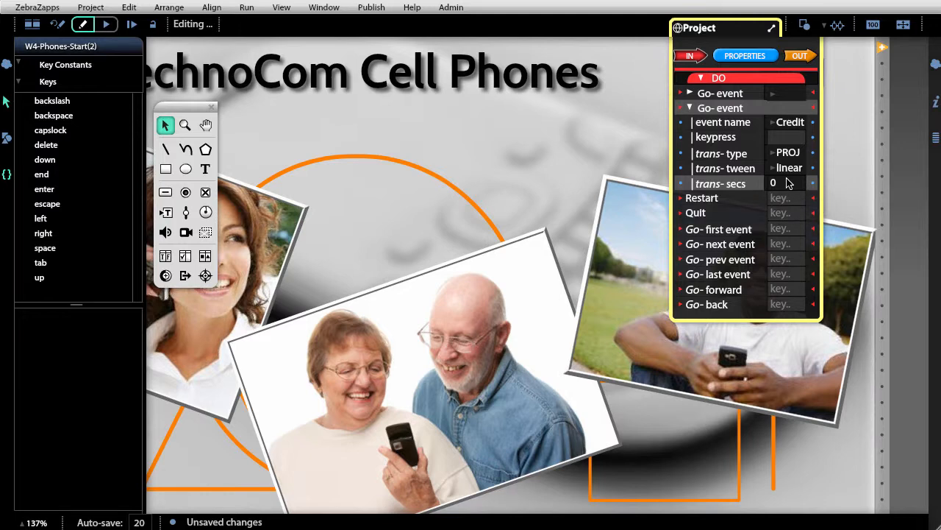
pyautogui.click(708, 110)
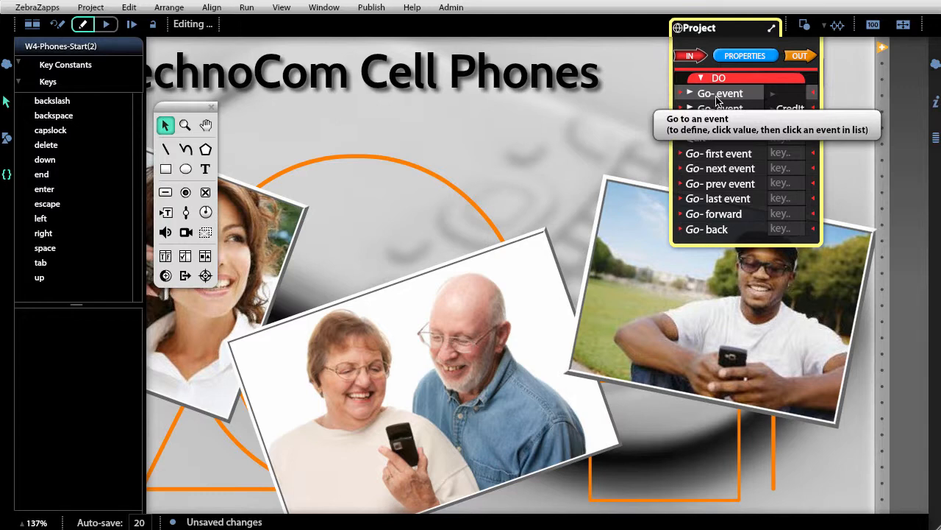
# Step: Wire the Credits button's Button pressed output to the project's Go-event command for Credits
pyautogui.hotkey('ctrl', '0')
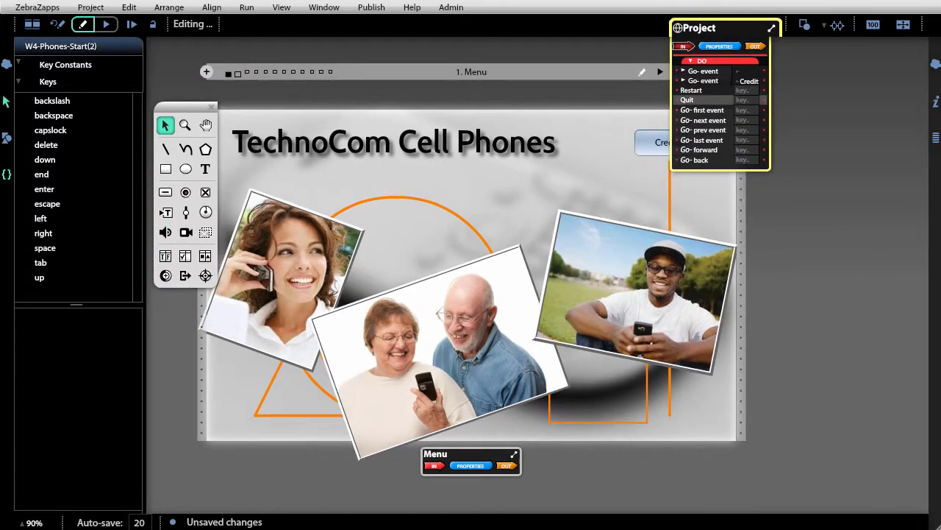
pyautogui.press('h')
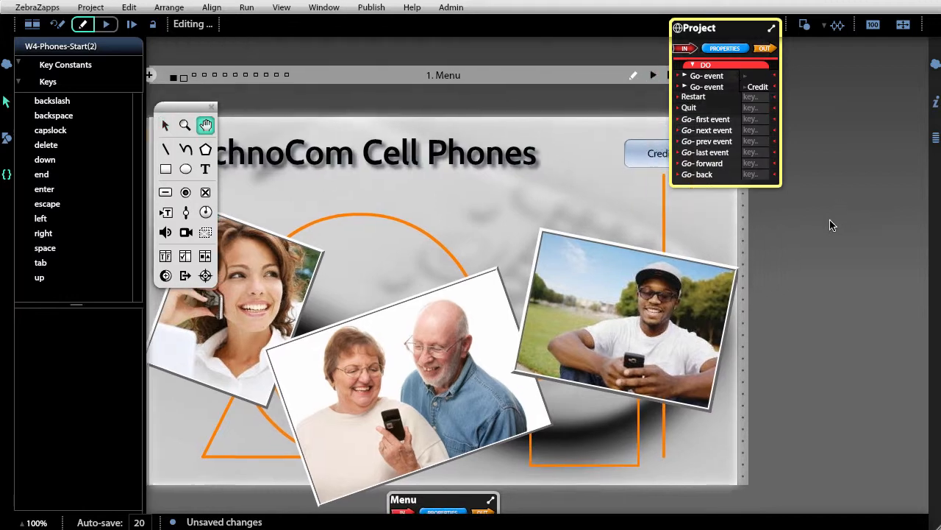
pyautogui.moveTo(830, 219); pyautogui.dragTo(702, 205)
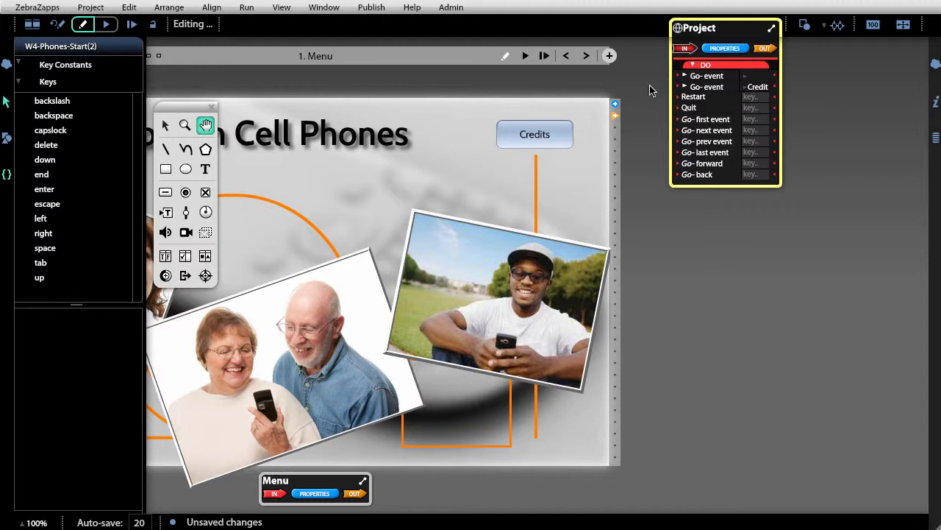
pyautogui.click(166, 125)
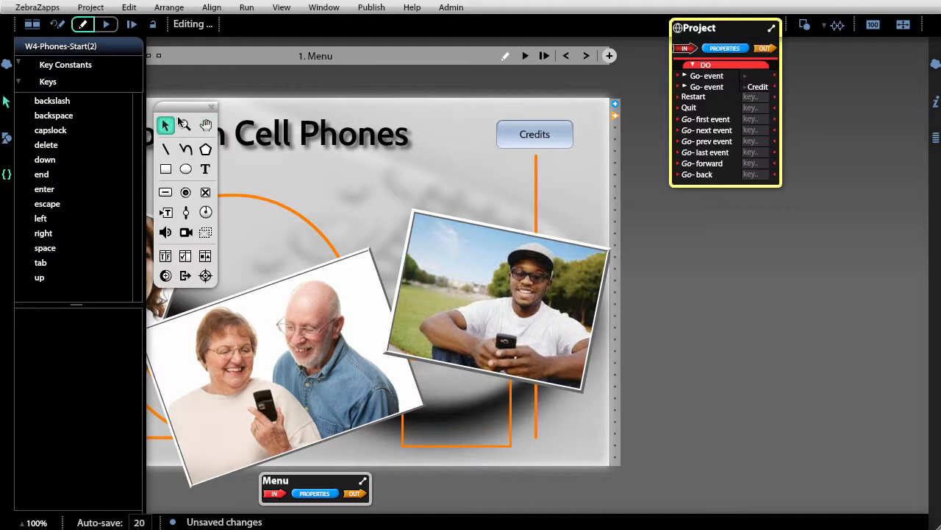
pyautogui.click(542, 134)
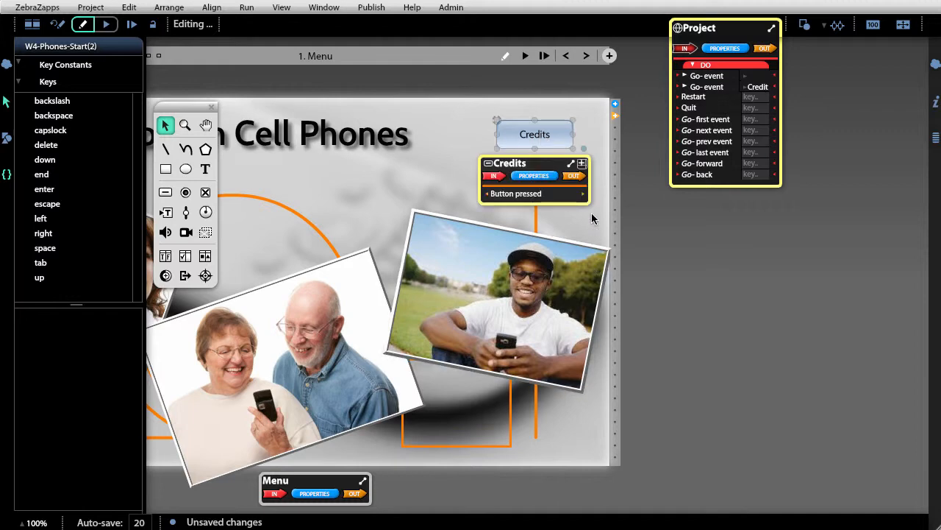
pyautogui.moveTo(586, 194); pyautogui.dragTo(678, 90)
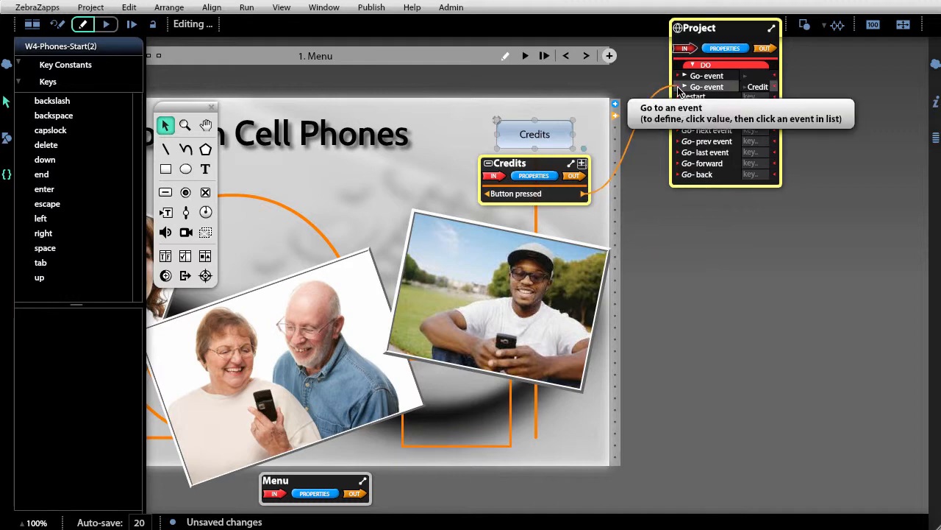
pyautogui.moveTo(680, 89); pyautogui.dragTo(680, 89)
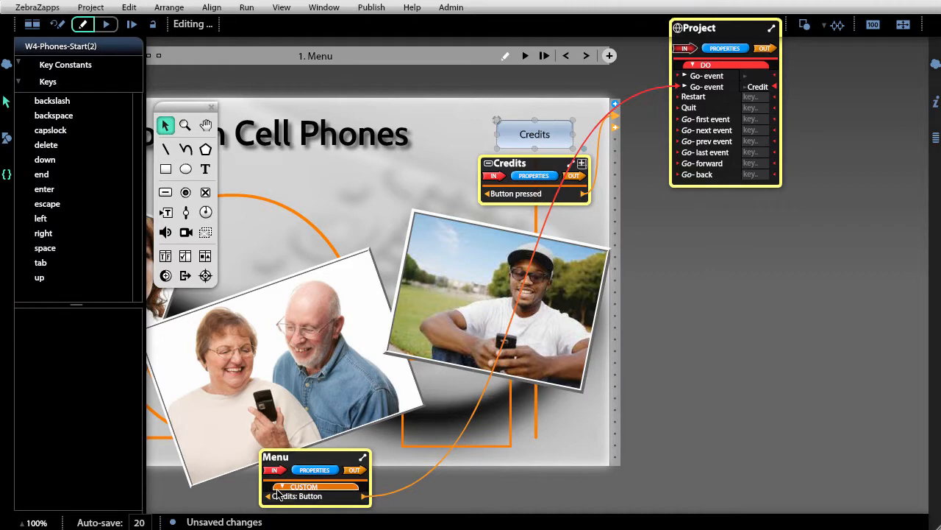
# Step: Examine how the wires connect the Credits button, the Menu event and the project
pyautogui.hotkey('ctrl', '-')
pyautogui.hotkey('ctrl', '-')
pyautogui.hotkey('ctrl', '-')
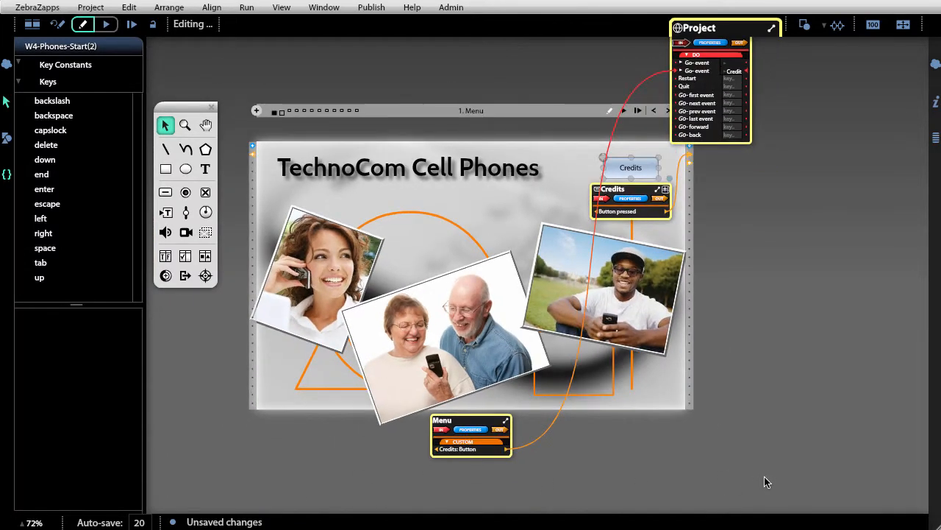
pyautogui.click(824, 424)
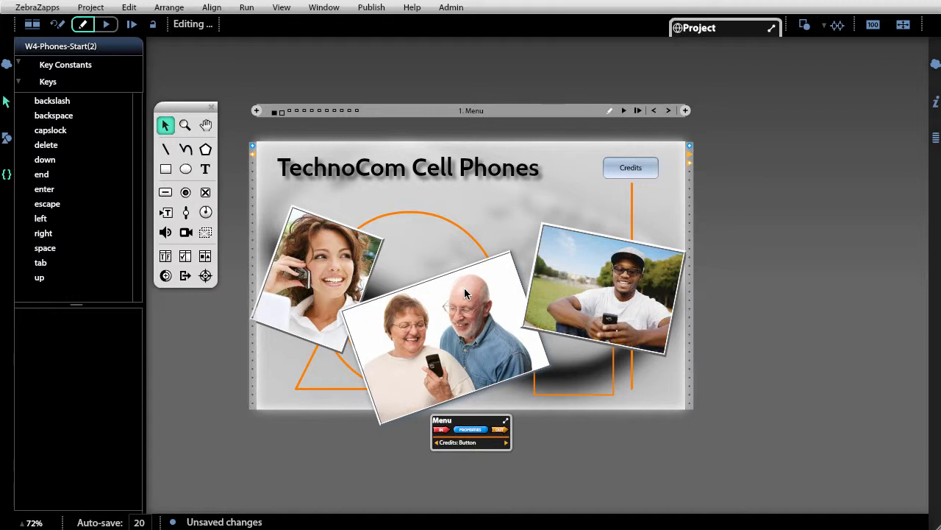
pyautogui.click(641, 168)
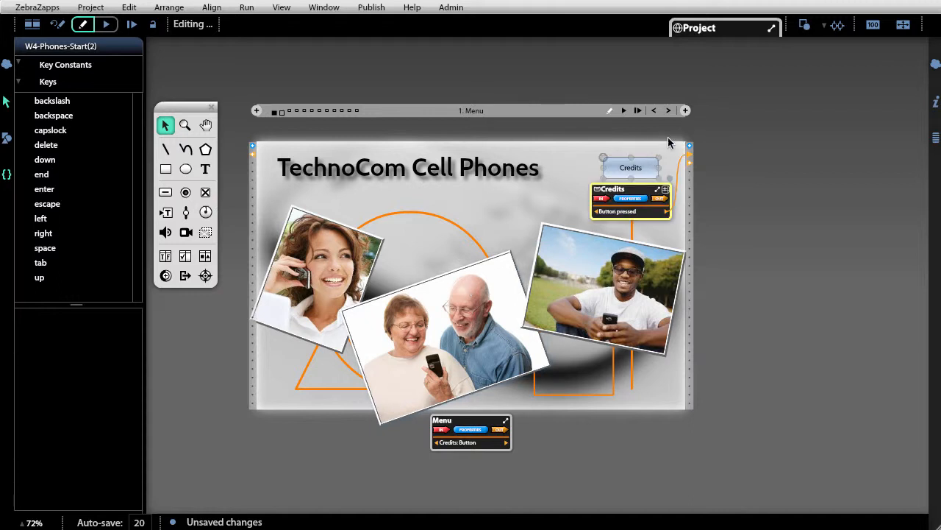
pyautogui.click(735, 31)
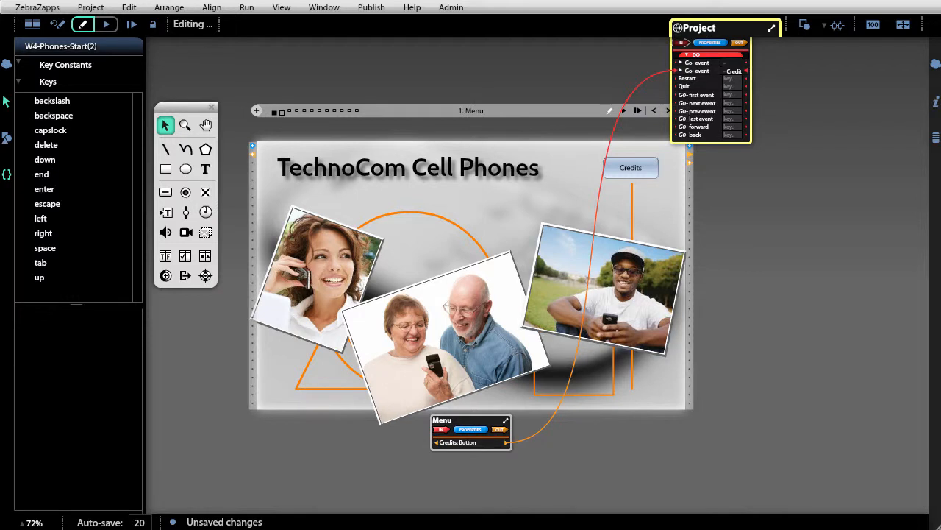
pyautogui.click(772, 338)
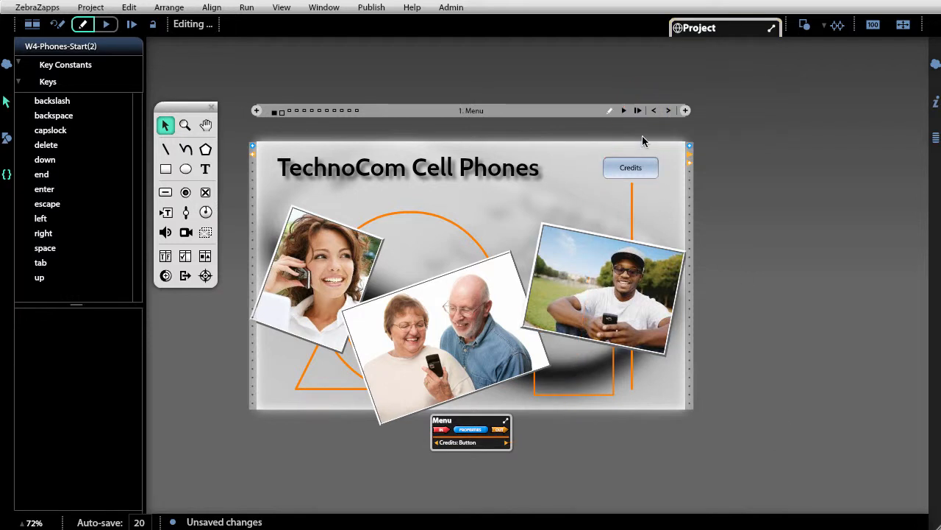
# Step: Rename the Menu event's "Credits: Button pressed" ribbon to Credits
pyautogui.click(638, 168)
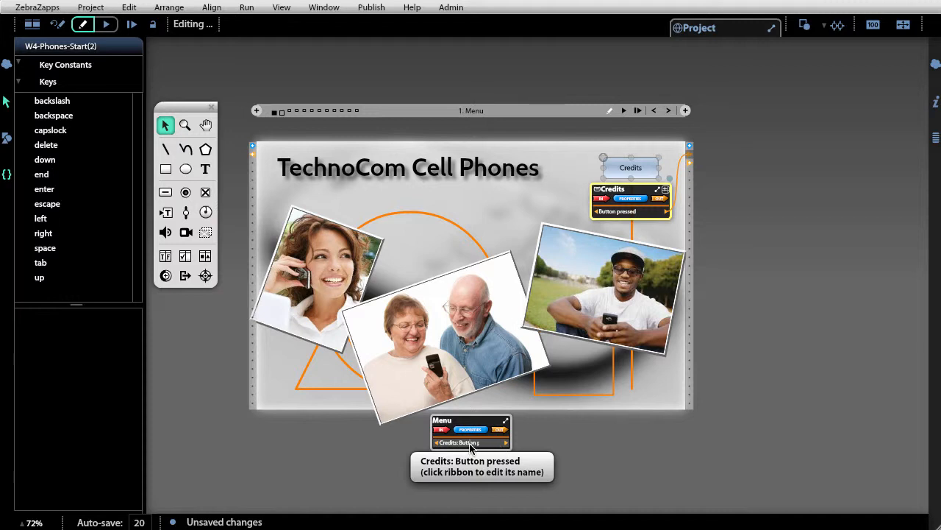
pyautogui.click(454, 443)
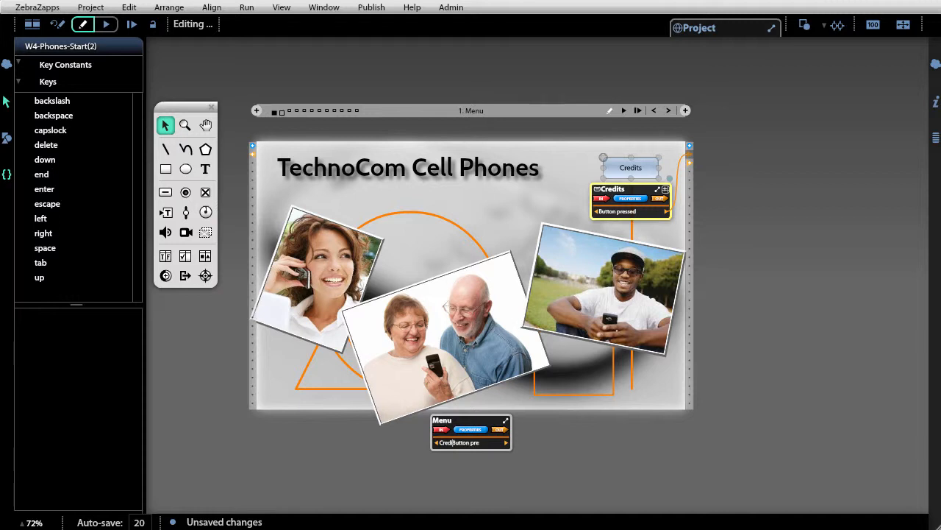
pyautogui.press('Delete')
pyautogui.press('Delete')
pyautogui.press('Delete')
pyautogui.press('Delete')
pyautogui.press('Return')
pyautogui.click(577, 457)
pyautogui.hotkey('ctrl', '=')
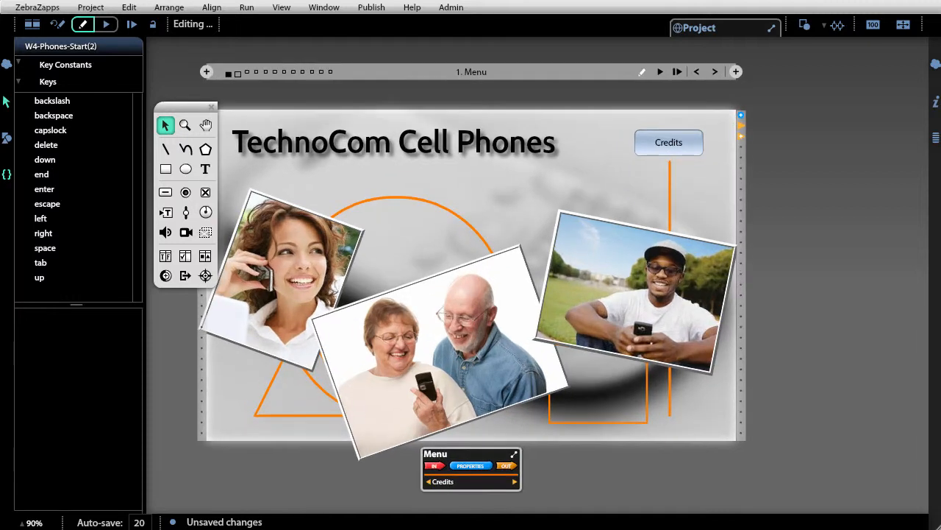
# Step: Inspect the Menu event's Credits wire in the single-event view and in the side-by-side event view
pyautogui.click(461, 452)
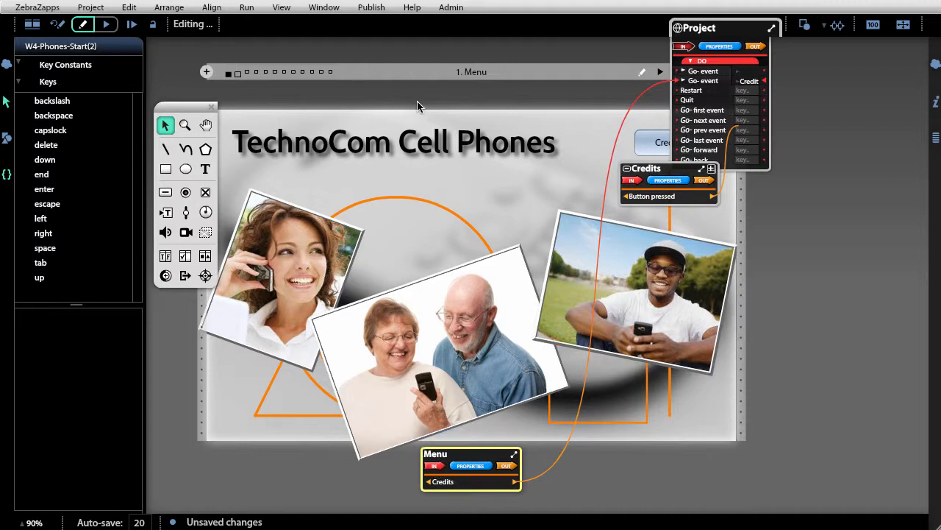
pyautogui.click(28, 24)
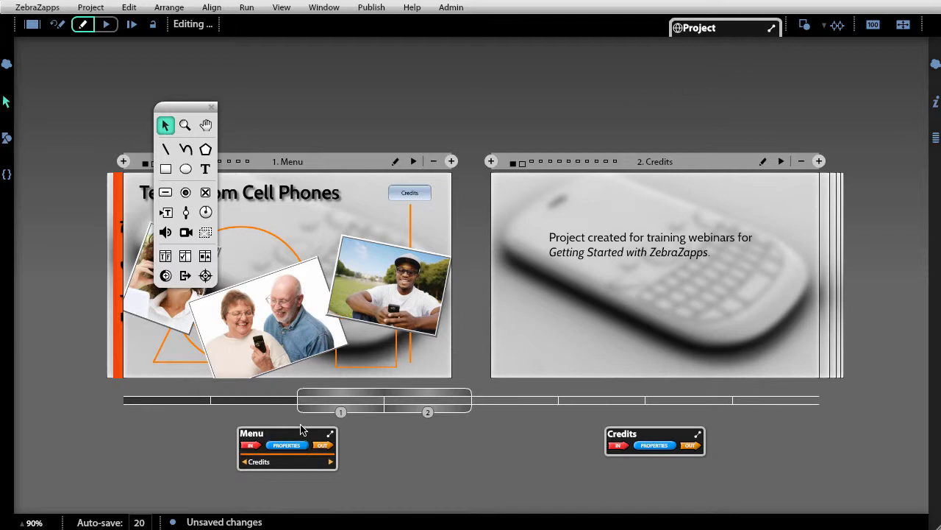
pyautogui.click(300, 434)
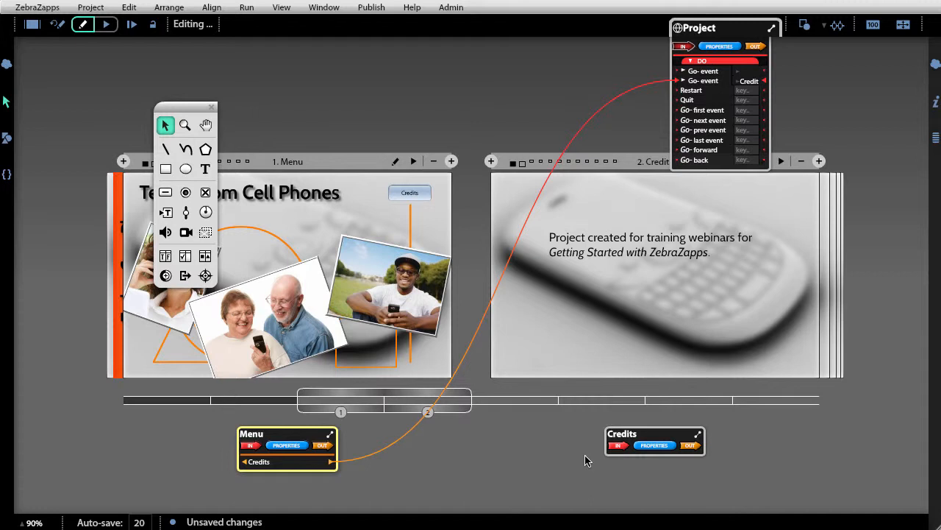
# Step: Run the project, test the Credits button on the Menu event, and return to editing
pyautogui.click(115, 27)
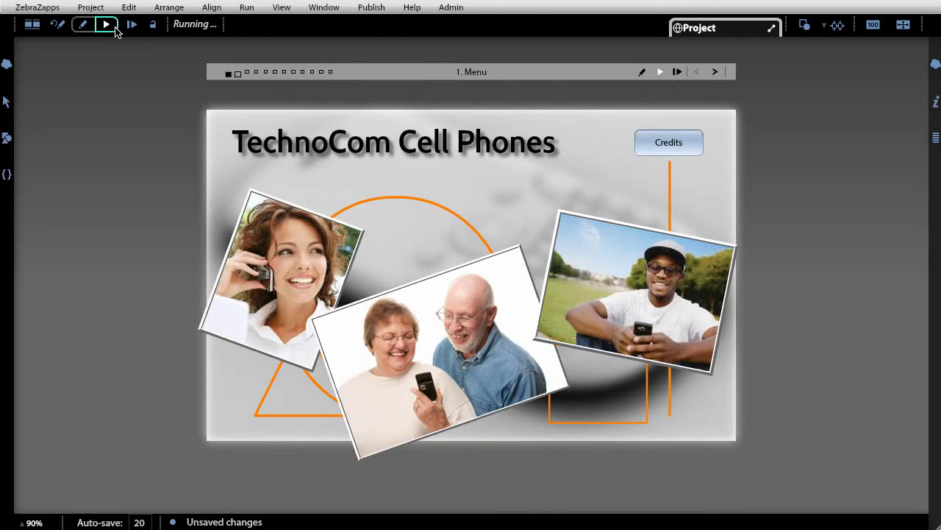
pyautogui.click(652, 145)
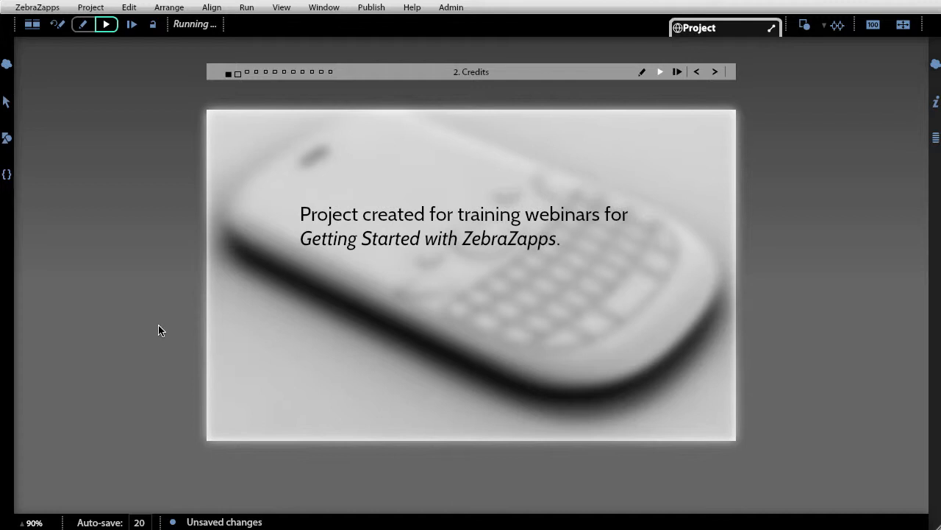
pyautogui.click(60, 26)
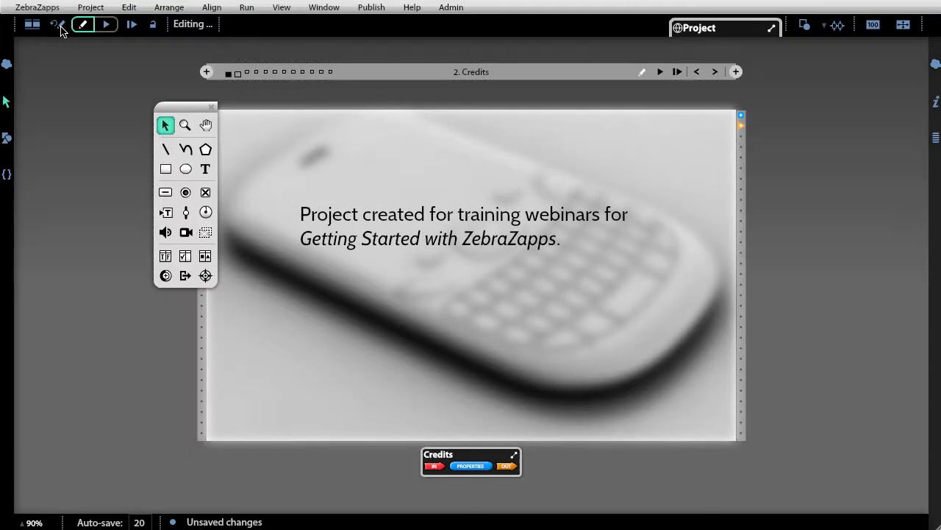
# Step: Show the events side by side, move the tool palette clear of them, and apply Master B to the Easy event
pyautogui.click(38, 27)
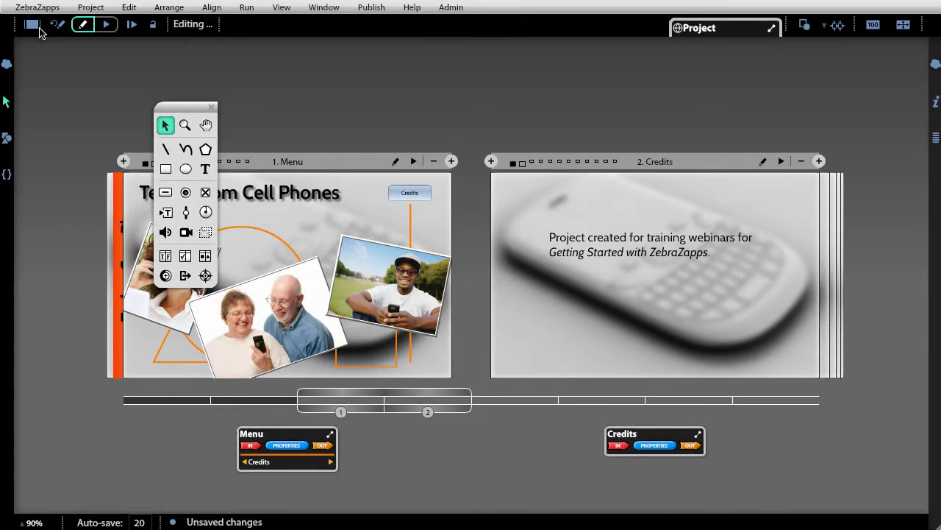
pyautogui.moveTo(163, 112); pyautogui.dragTo(34, 109)
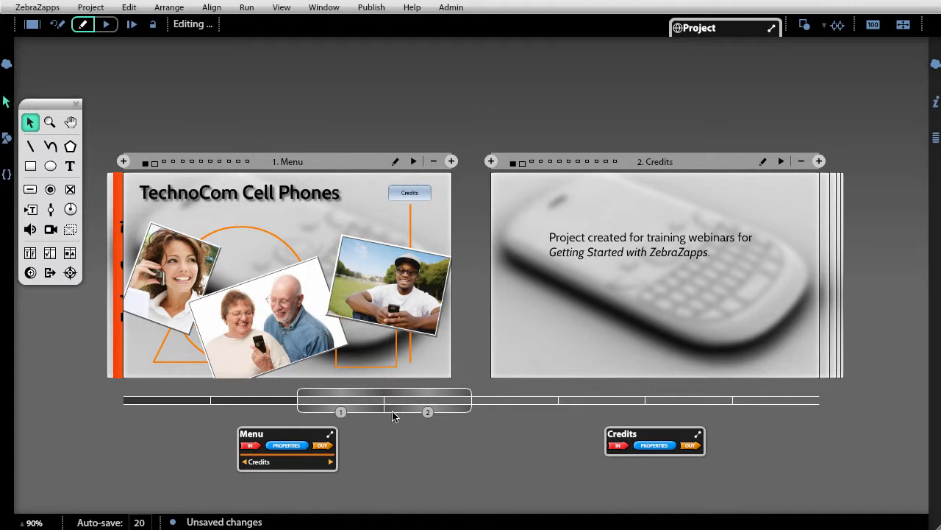
pyautogui.moveTo(391, 393); pyautogui.dragTo(477, 401)
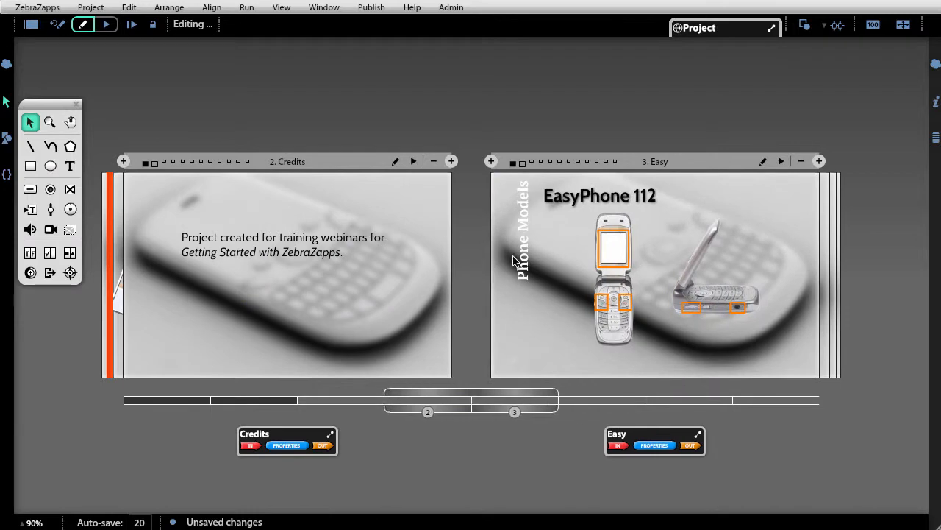
pyautogui.click(521, 164)
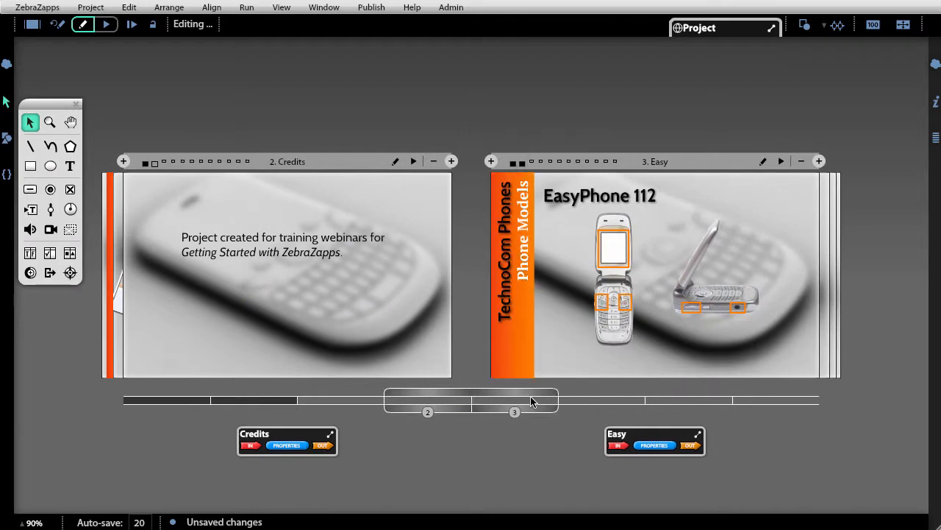
# Step: Add a third master directly after Master B in the side-by-side event view
pyautogui.moveTo(524, 397); pyautogui.dragTo(572, 398)
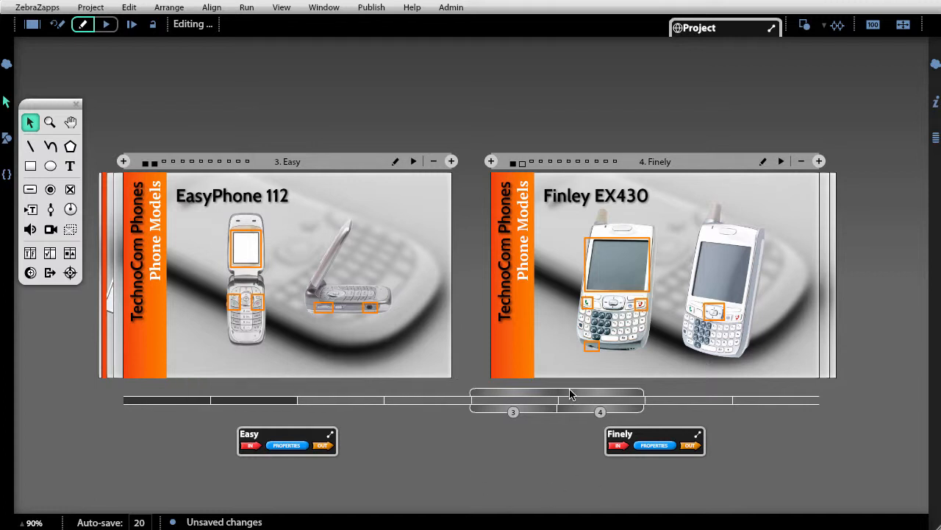
pyautogui.moveTo(567, 390); pyautogui.dragTo(307, 411)
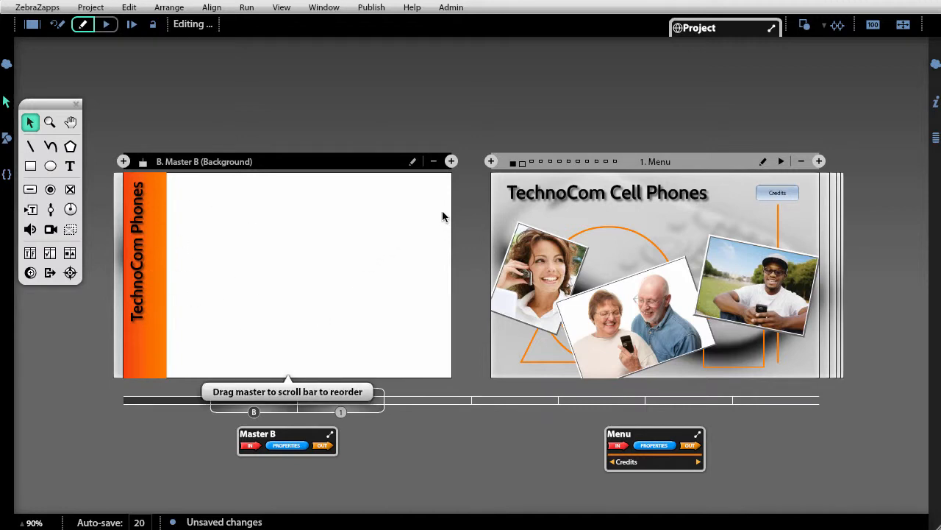
pyautogui.click(452, 162)
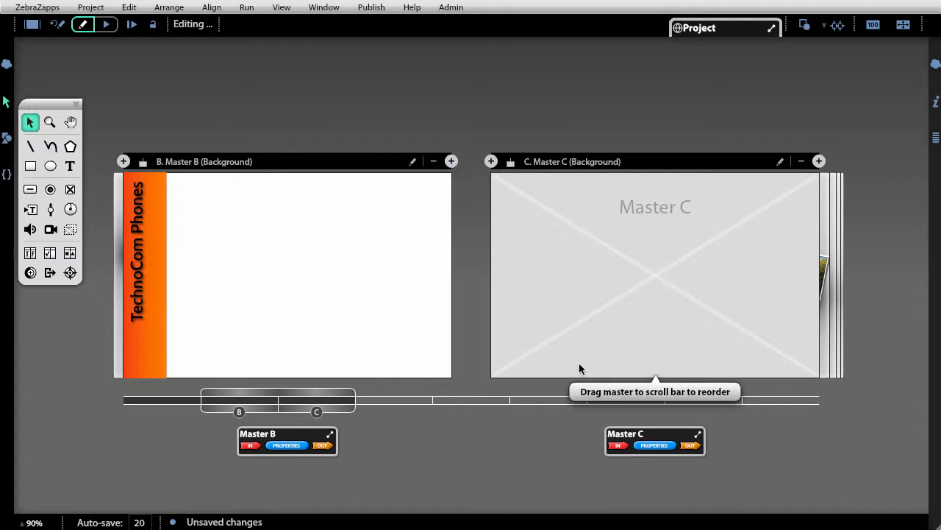
# Step: Change Master C from a background to a foreground master and open it in the single-event view
pyautogui.moveTo(322, 391); pyautogui.dragTo(573, 401)
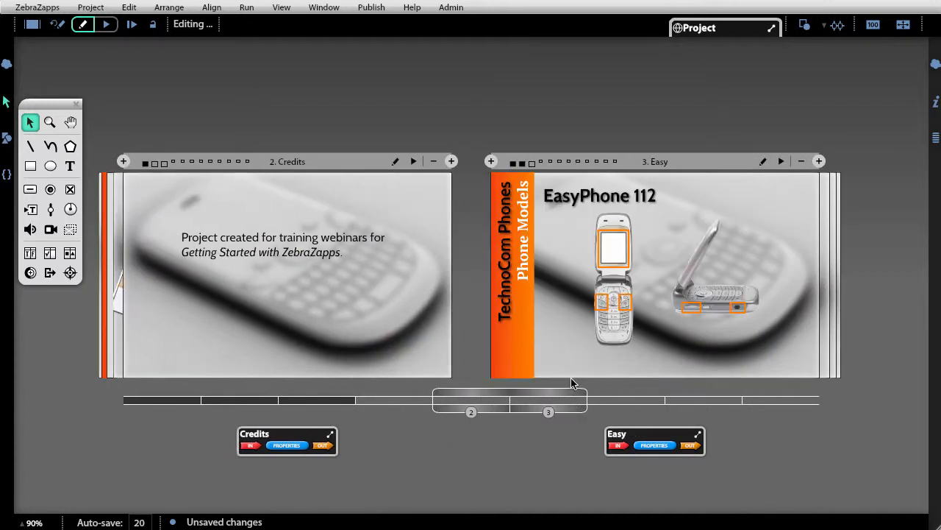
pyautogui.moveTo(559, 398); pyautogui.dragTo(435, 400)
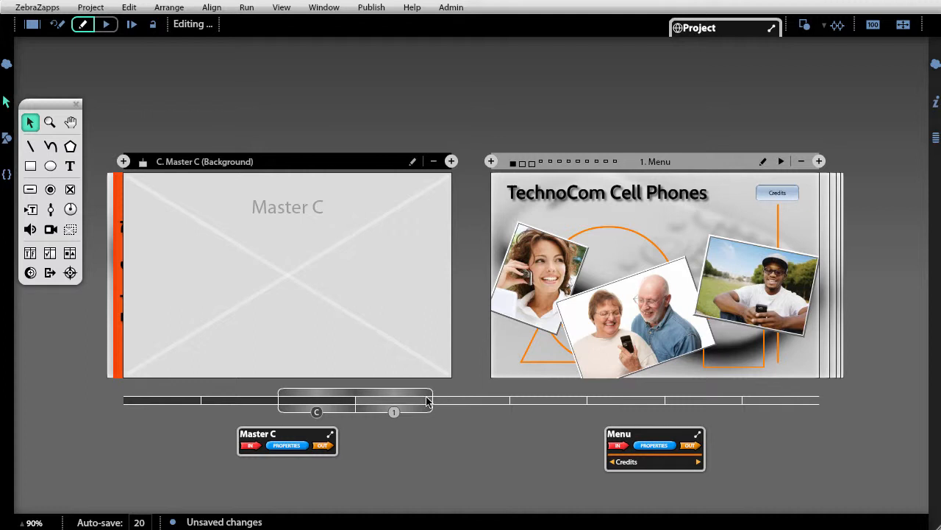
pyautogui.moveTo(377, 396); pyautogui.dragTo(301, 395)
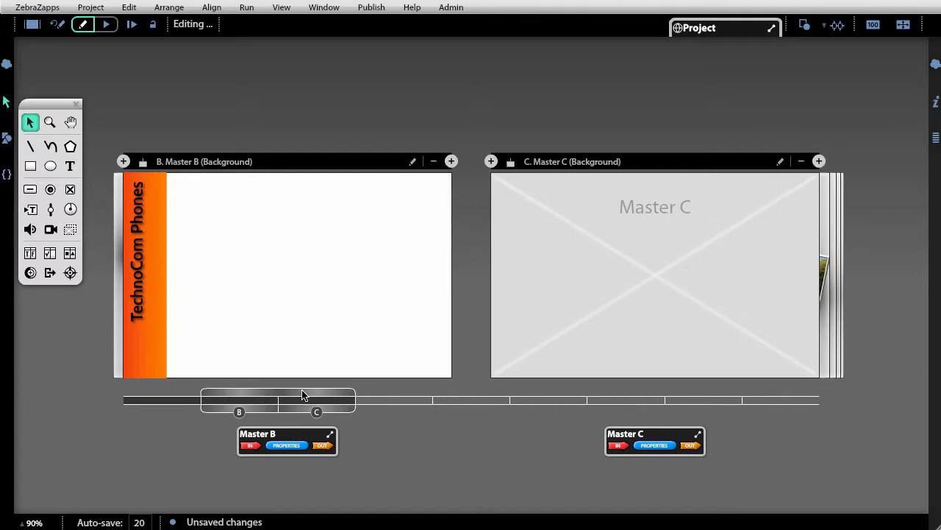
pyautogui.click(512, 163)
pyautogui.doubleClick(657, 299)
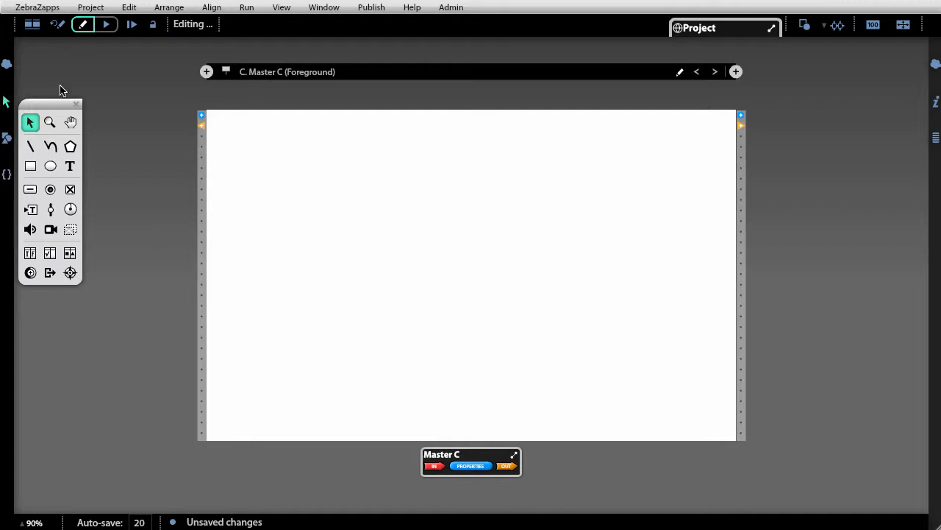
# Step: Place a push button about 84 by 40 near Master C's lower-right corner and label it Menu
pyautogui.moveTo(49, 99); pyautogui.dragTo(164, 90)
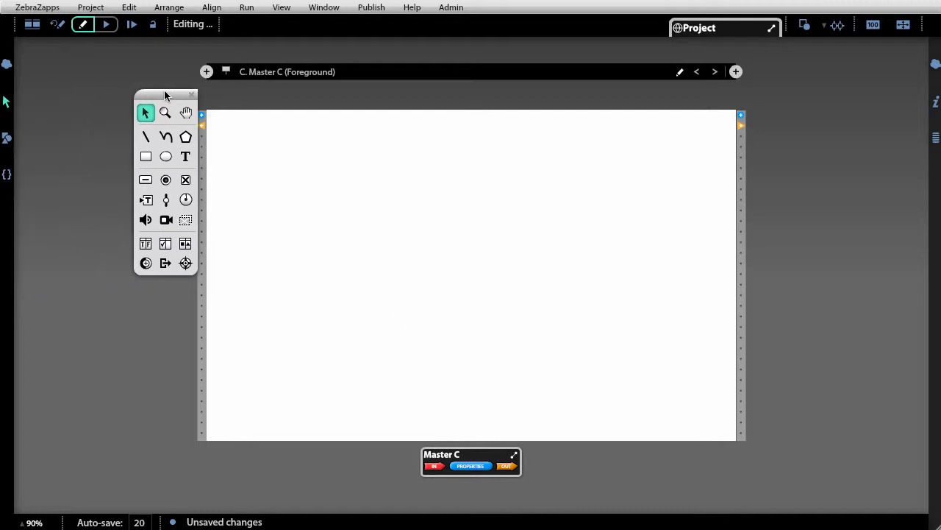
pyautogui.click(142, 181)
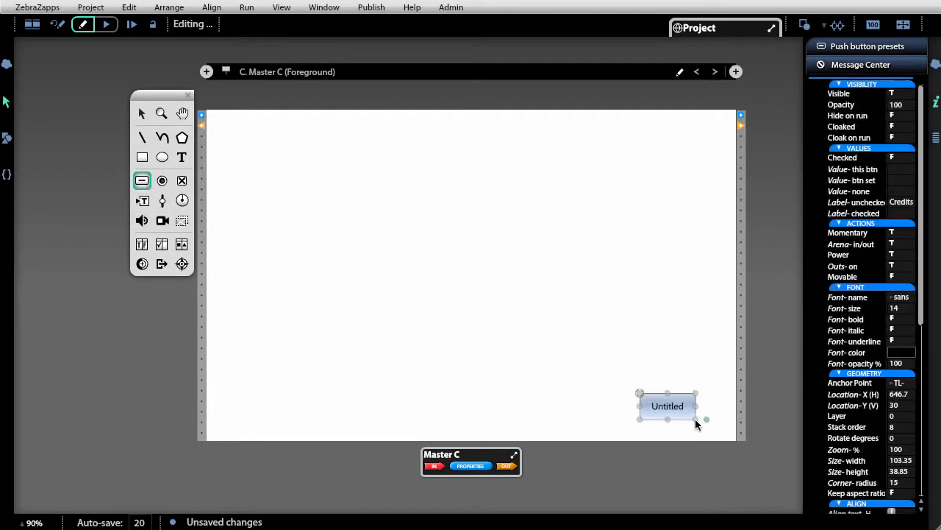
pyautogui.doubleClick(677, 406)
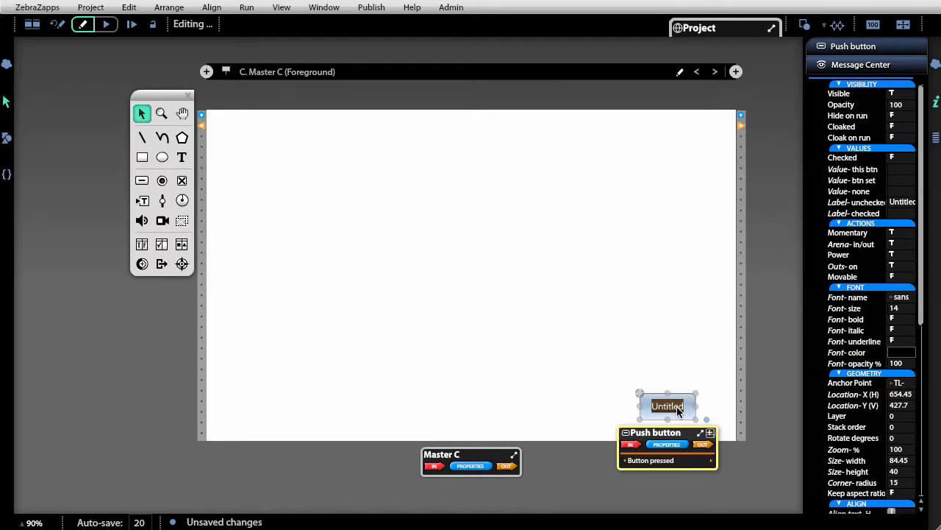
pyautogui.write('Menu')
pyautogui.click(592, 268)
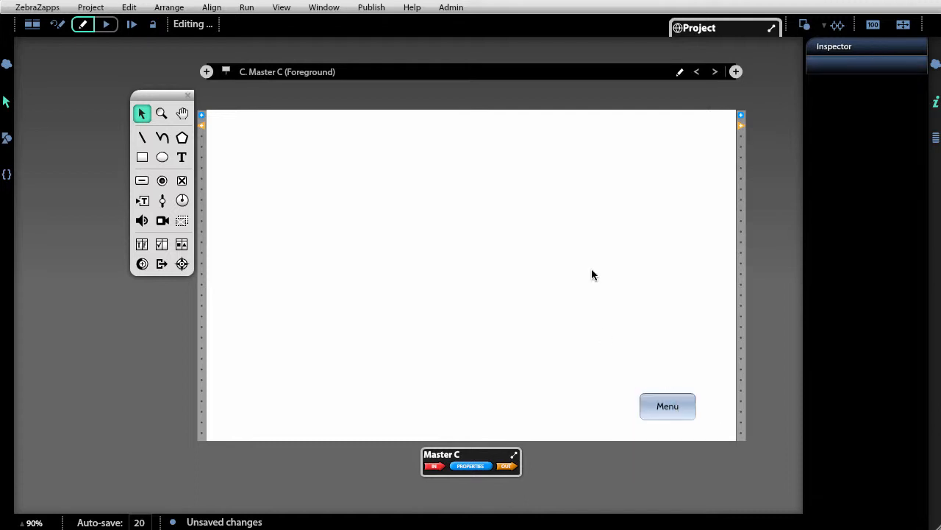
# Step: Set a Project Go-event to the Menu event and wire the Menu button's Button pressed output to it
pyautogui.hotkey('ctrl', '=')
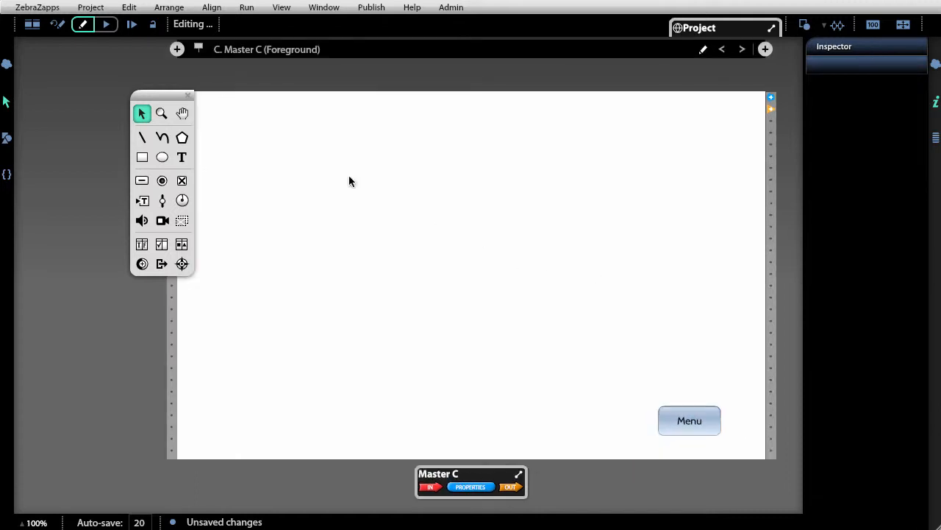
pyautogui.click(182, 114)
pyautogui.moveTo(757, 188); pyautogui.dragTo(547, 135)
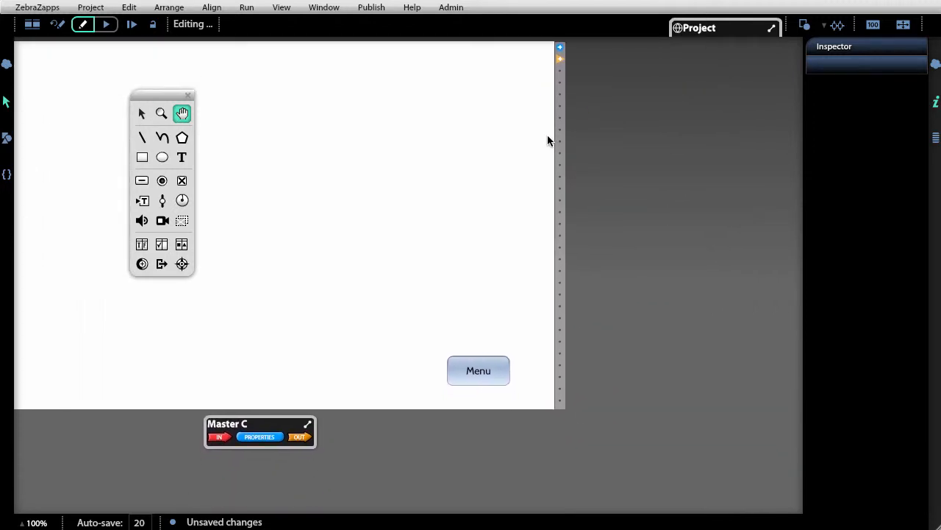
pyautogui.click(142, 115)
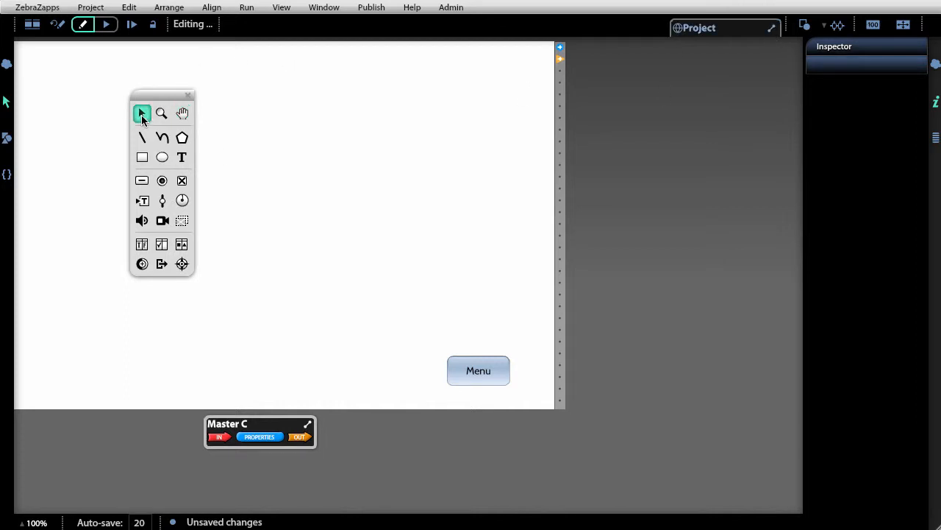
pyautogui.click(696, 30)
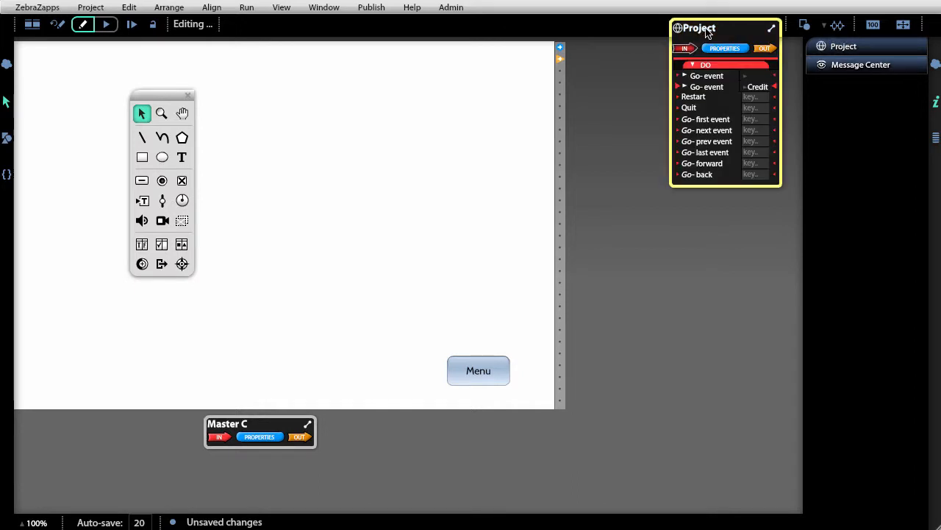
pyautogui.click(686, 77)
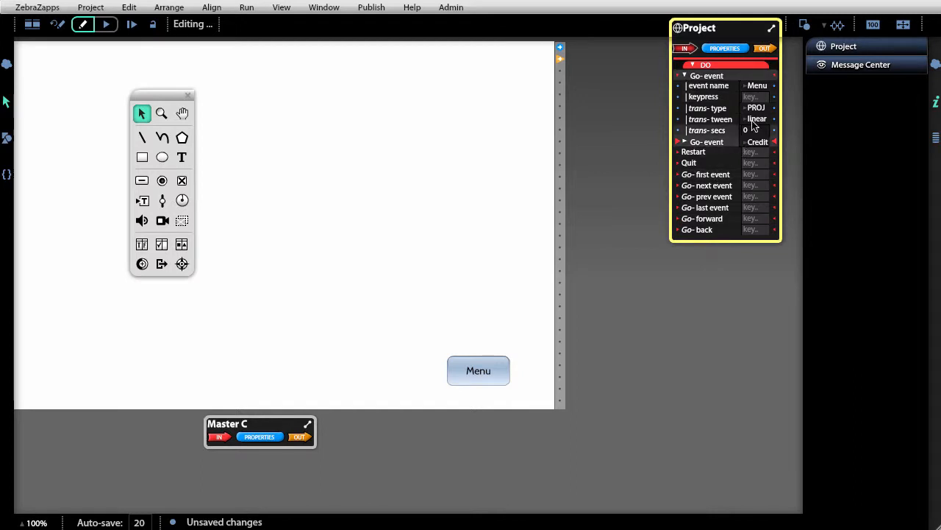
pyautogui.click(758, 86)
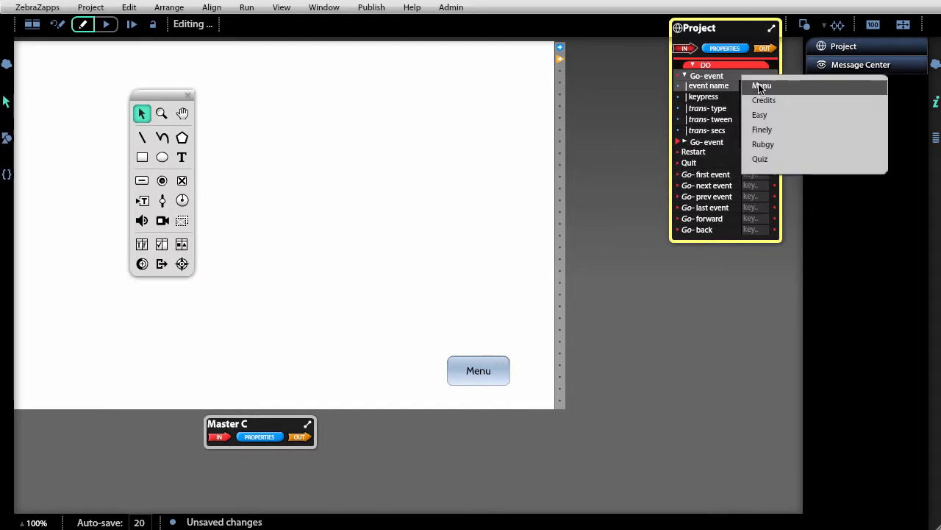
pyautogui.click(827, 88)
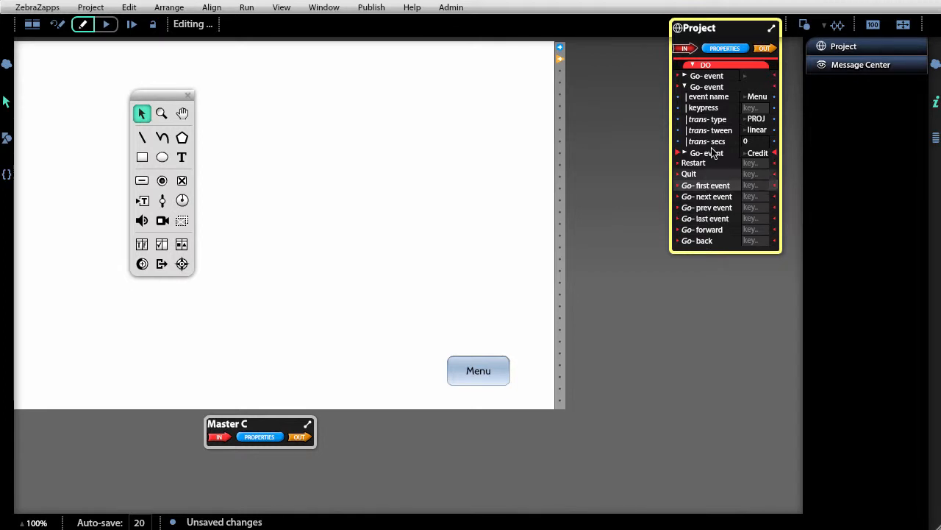
pyautogui.click(684, 87)
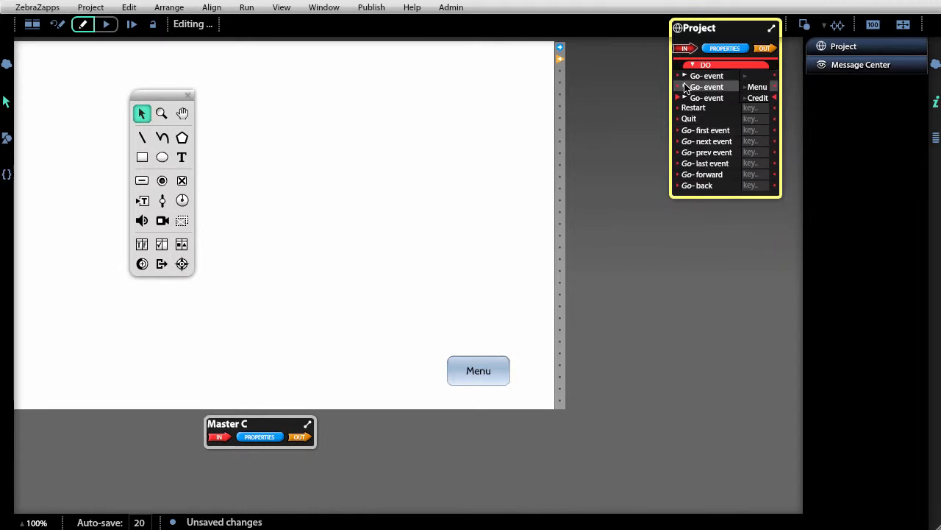
pyautogui.click(494, 376)
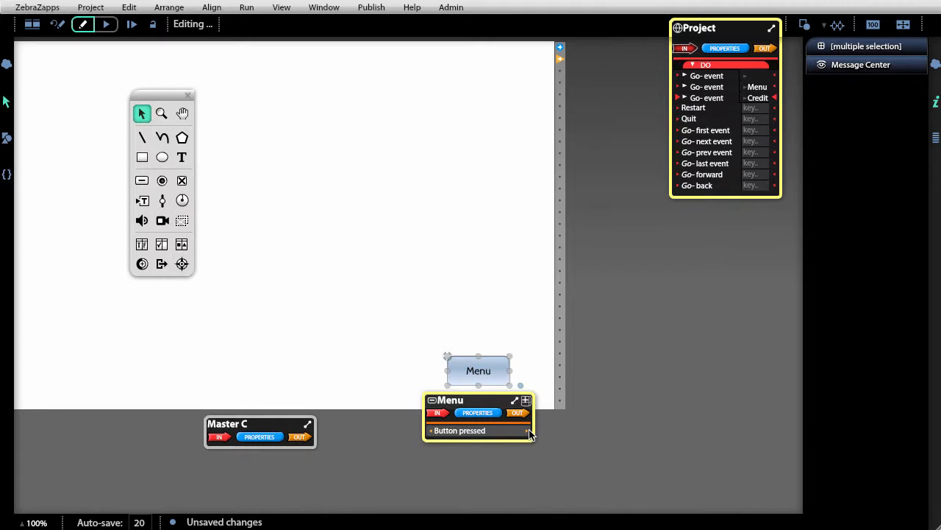
pyautogui.moveTo(529, 430); pyautogui.dragTo(684, 89)
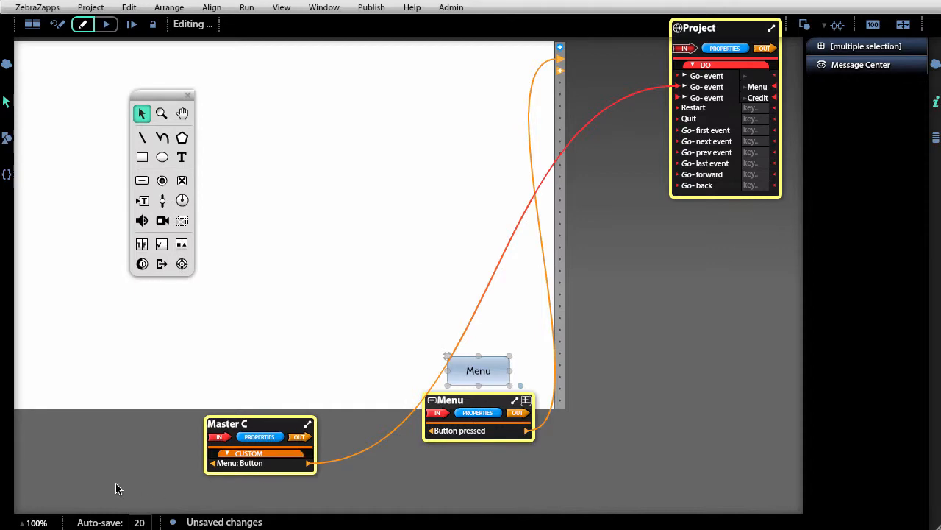
# Step: Return to the side-by-side event view, move the tool palette off the events, and apply Master C to the Quiz and Rubgy events
pyautogui.click(30, 26)
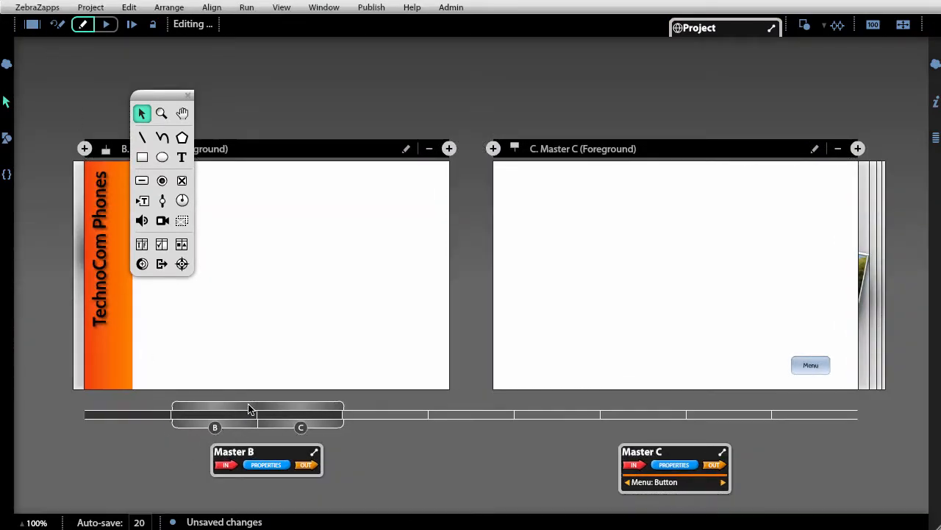
pyautogui.moveTo(248, 410); pyautogui.dragTo(866, 393)
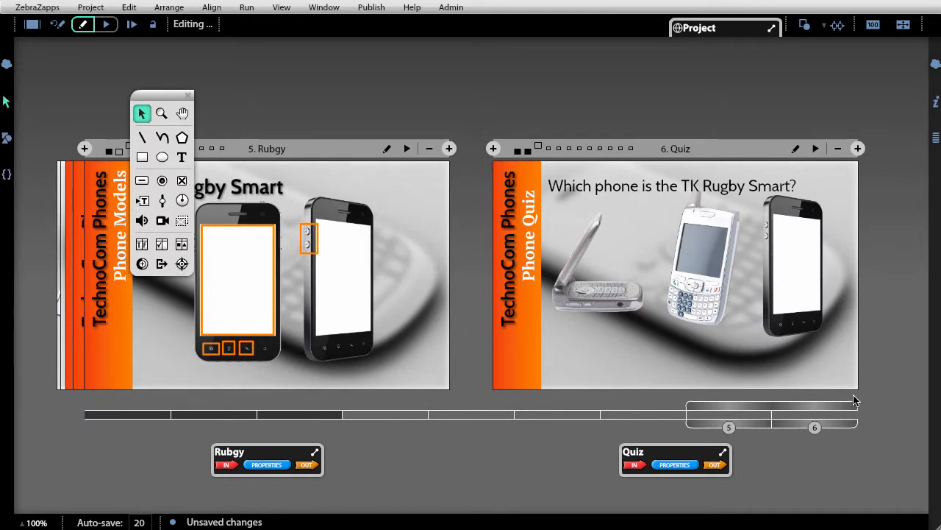
pyautogui.moveTo(168, 99); pyautogui.dragTo(68, 407)
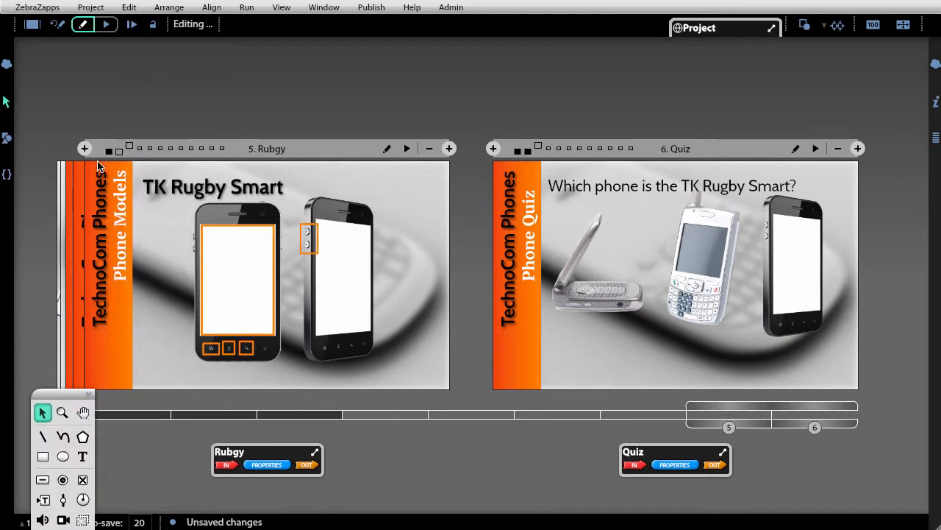
pyautogui.click(517, 152)
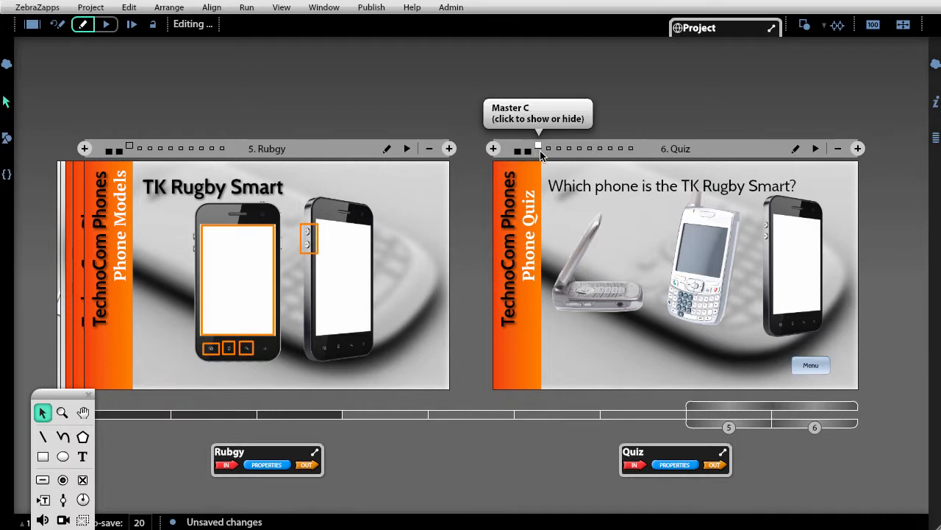
pyautogui.click(540, 151)
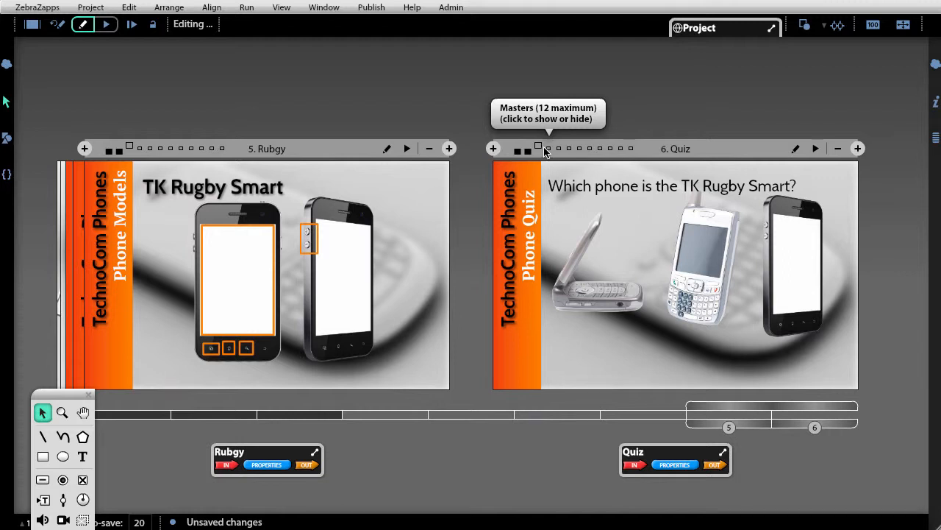
pyautogui.click(541, 149)
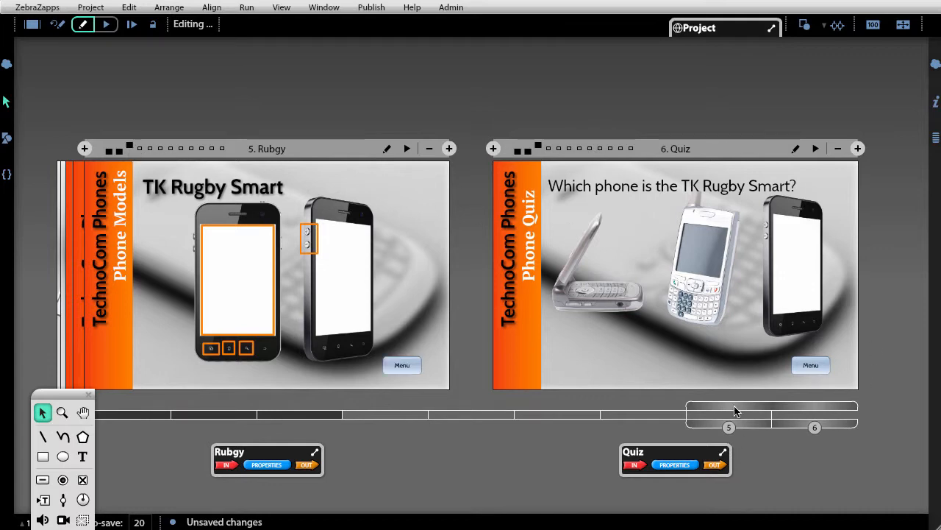
# Step: Apply Master C to the Finely, Easy and Credits events
pyautogui.moveTo(735, 412); pyautogui.dragTo(584, 415)
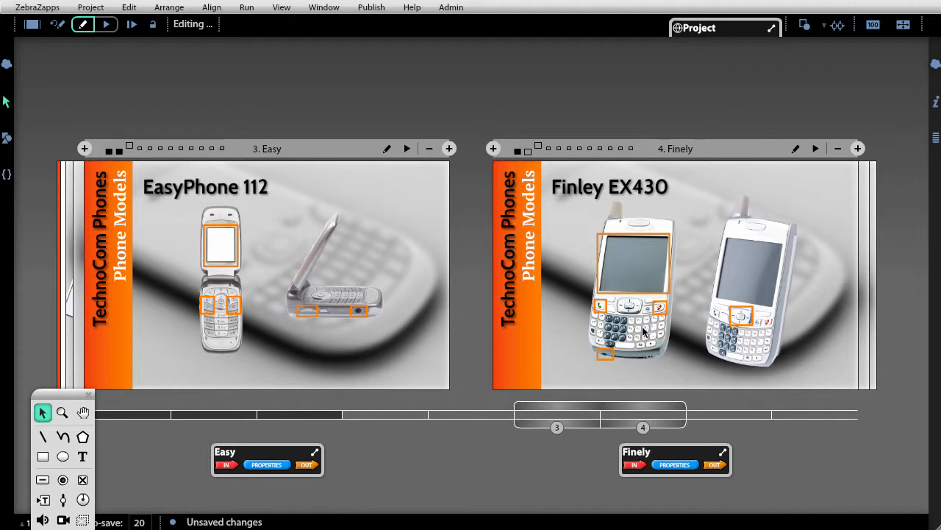
pyautogui.click(538, 149)
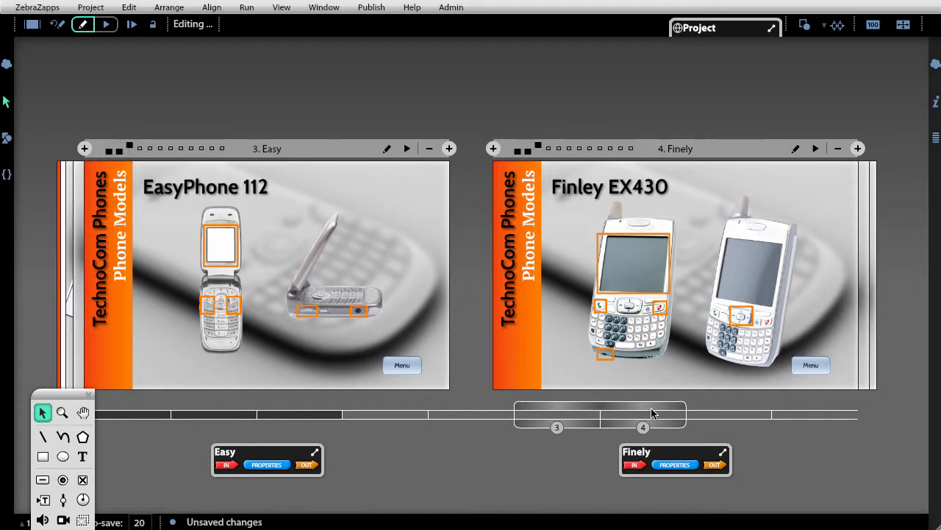
pyautogui.moveTo(653, 412); pyautogui.dragTo(559, 414)
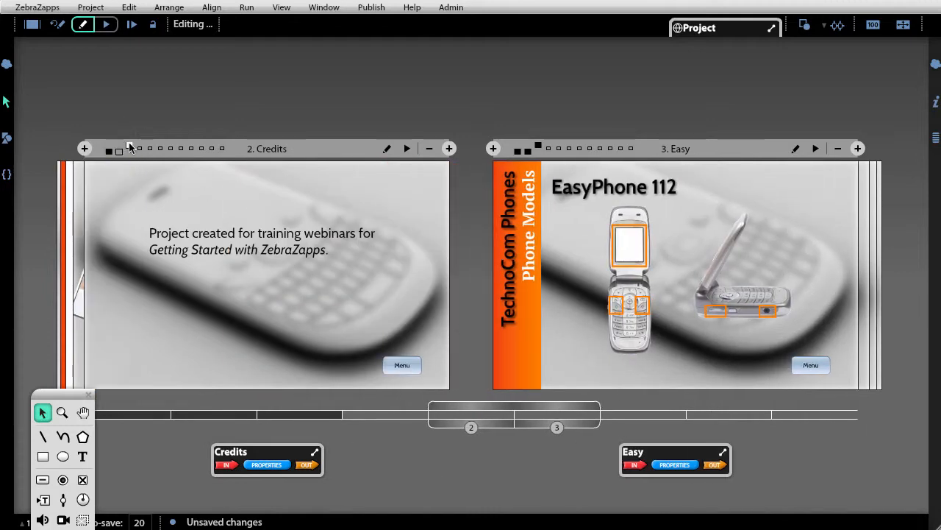
# Step: Run the project from the Menu event, test the Credits button and the Menu button, and bring back the authoring tools
pyautogui.moveTo(527, 411); pyautogui.dragTo(477, 428)
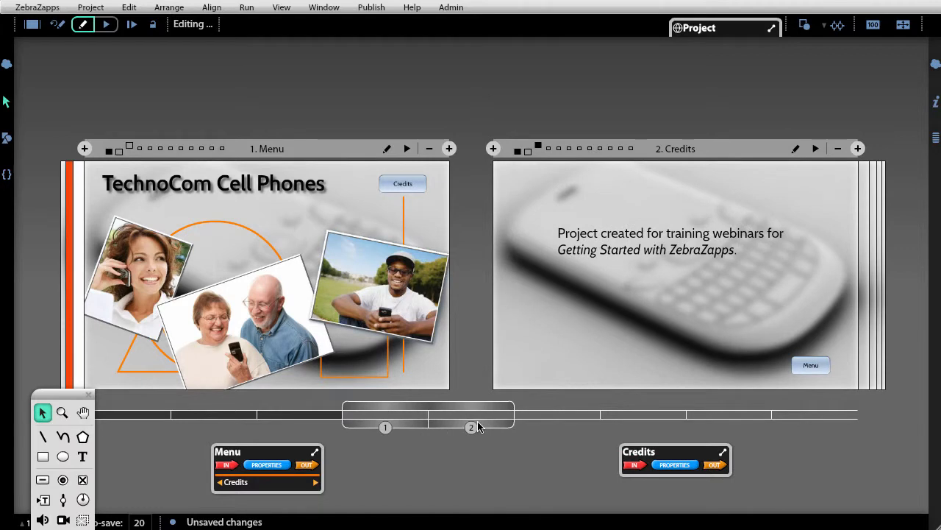
pyautogui.click(106, 26)
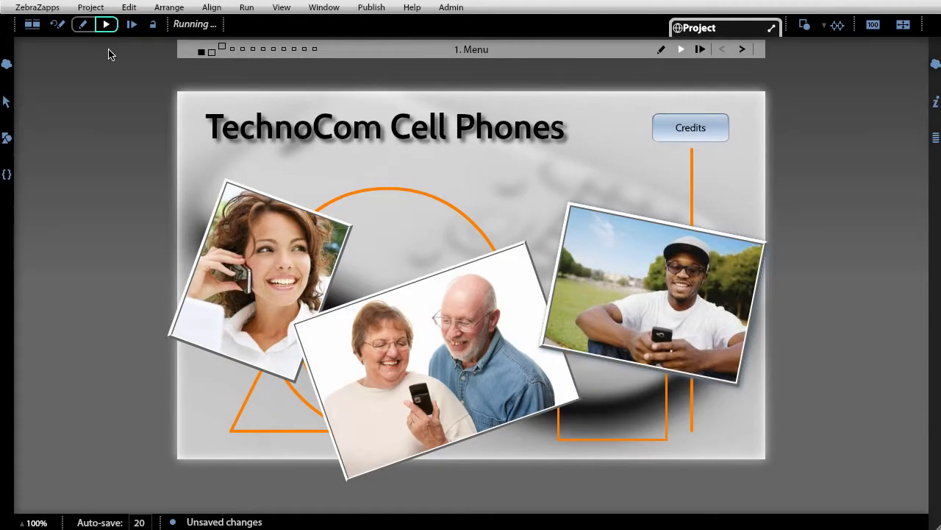
pyautogui.click(694, 129)
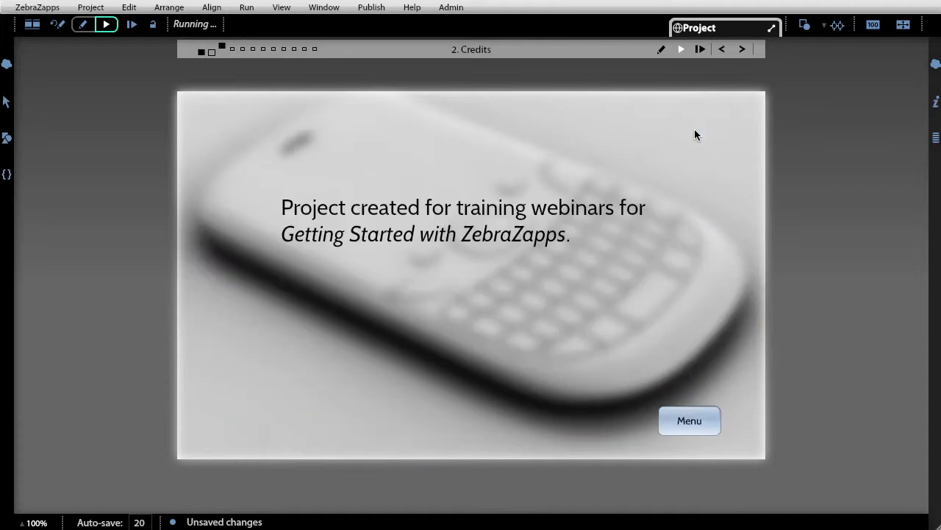
pyautogui.click(695, 422)
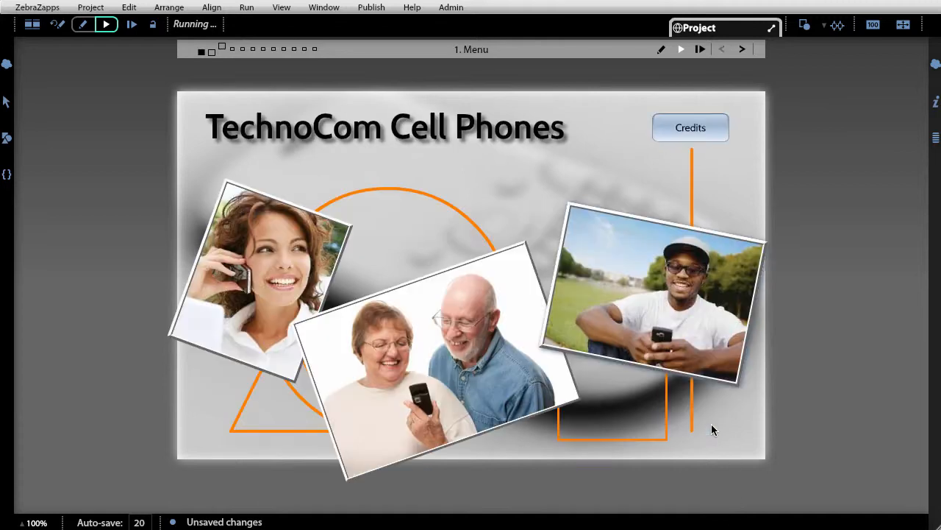
pyautogui.click(51, 27)
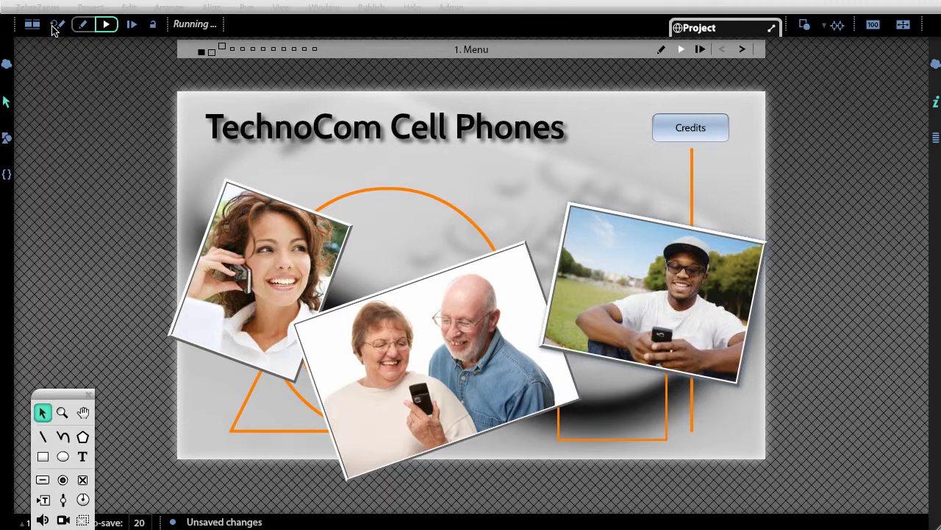
# Step: Run the project from the Rubgy event and test its Menu button
pyautogui.click(35, 26)
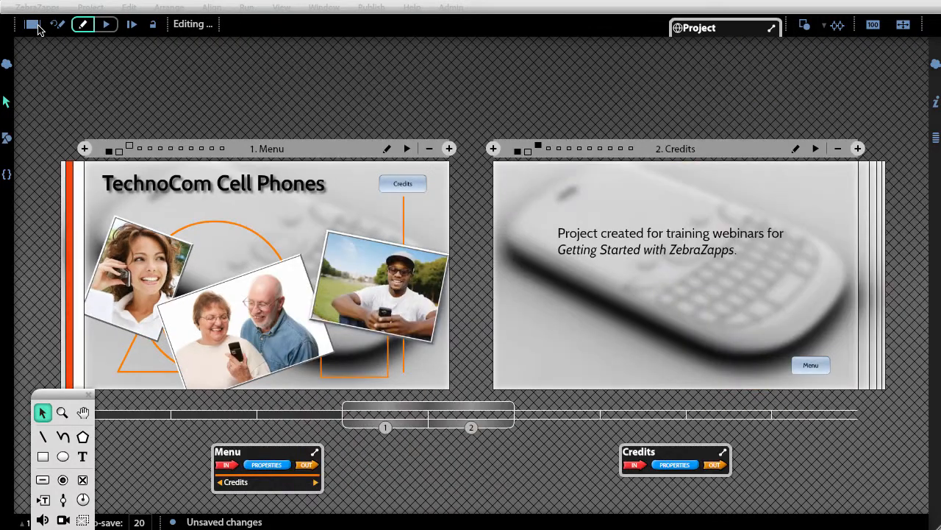
pyautogui.moveTo(473, 408); pyautogui.dragTo(690, 411)
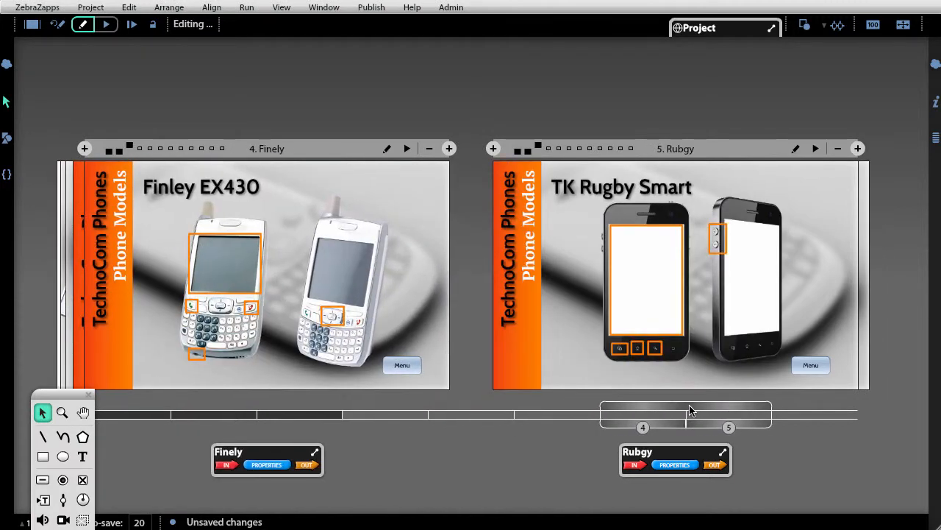
pyautogui.click(816, 148)
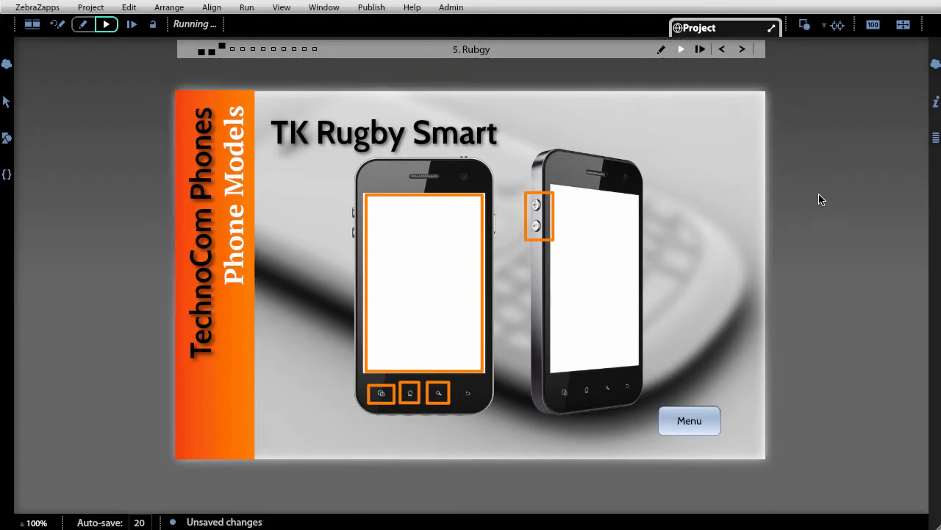
pyautogui.click(690, 421)
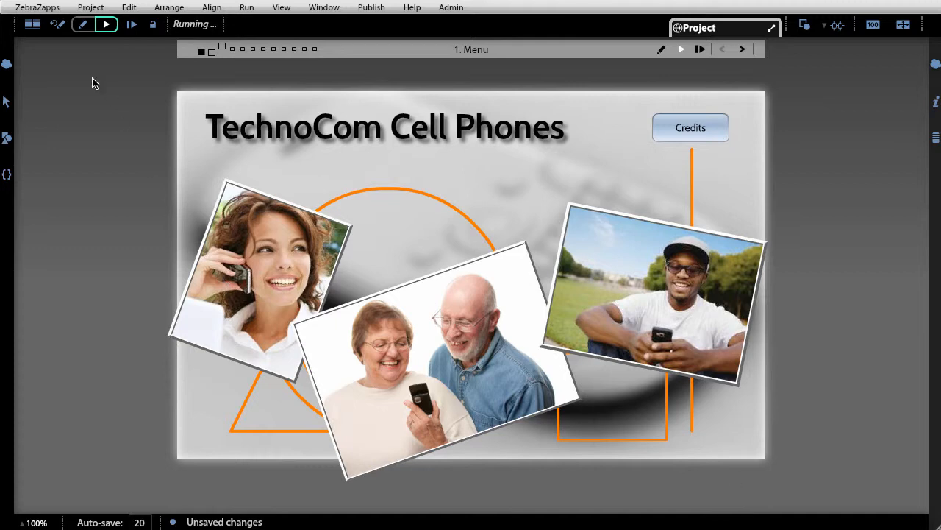
# Step: Return to editing the Menu event and draw a push button about 112 by 44 near its lower-right corner, labelled Quiz
pyautogui.click(58, 25)
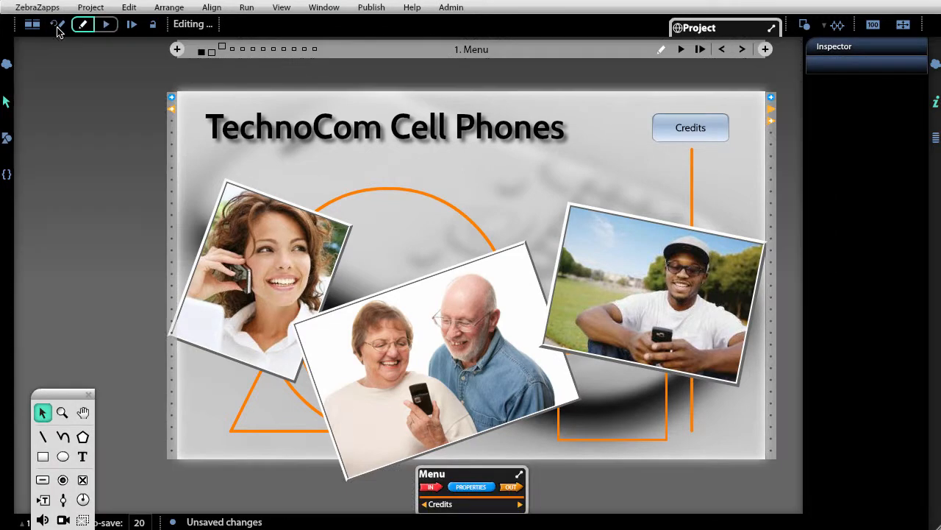
pyautogui.moveTo(72, 395); pyautogui.dragTo(104, 152)
pyautogui.click(77, 235)
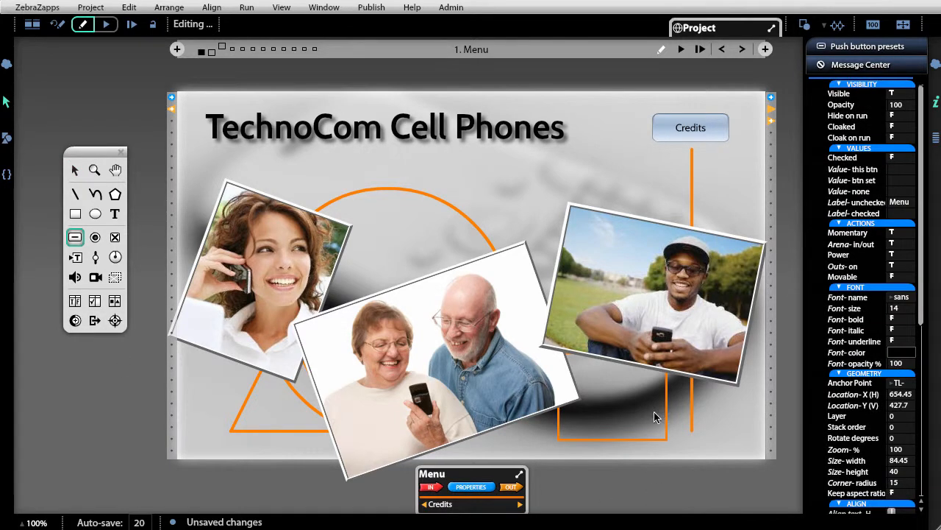
pyautogui.moveTo(640, 413); pyautogui.dragTo(725, 449)
pyautogui.doubleClick(697, 435)
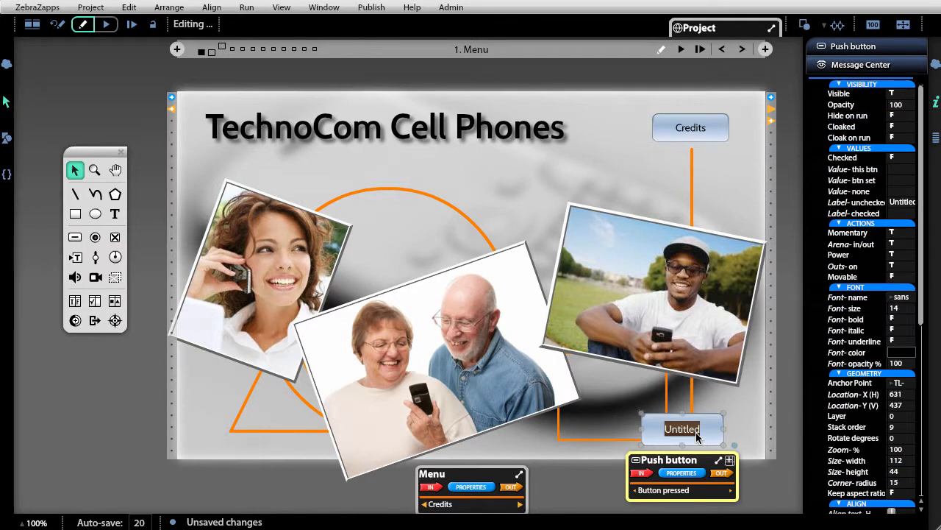
pyautogui.write('Quiz')
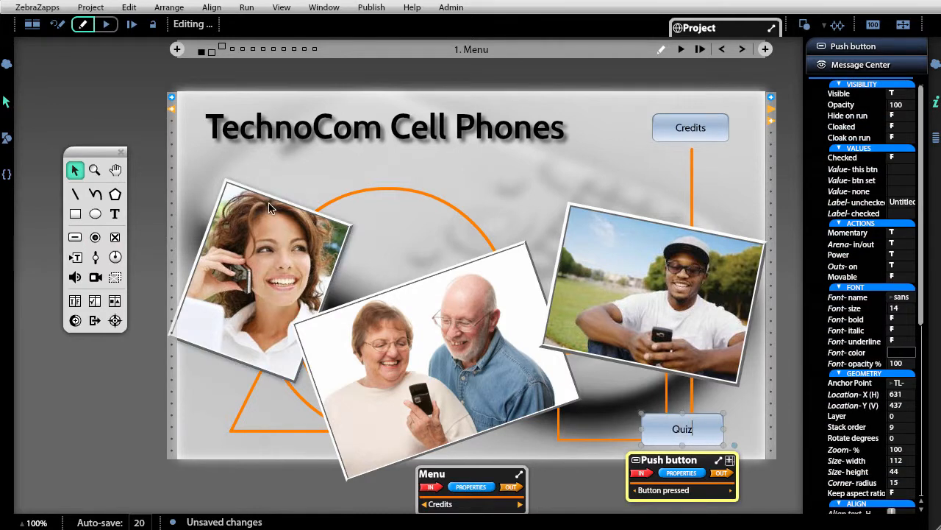
# Step: Wire the Quiz button's Button pressed output to a free Project Go-event and set that action to the Quiz event
pyautogui.click(114, 170)
pyautogui.moveTo(794, 156); pyautogui.dragTo(599, 125)
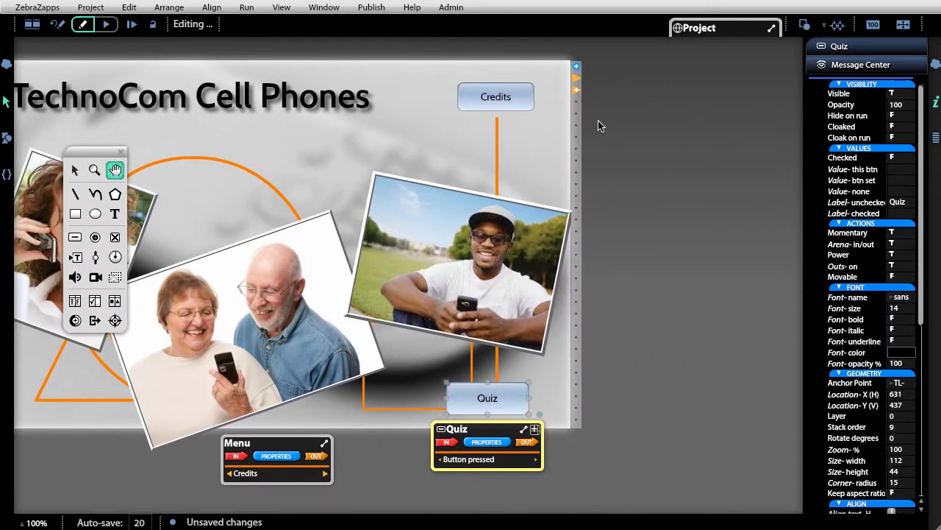
pyautogui.click(74, 170)
pyautogui.moveTo(538, 461); pyautogui.dragTo(692, 28)
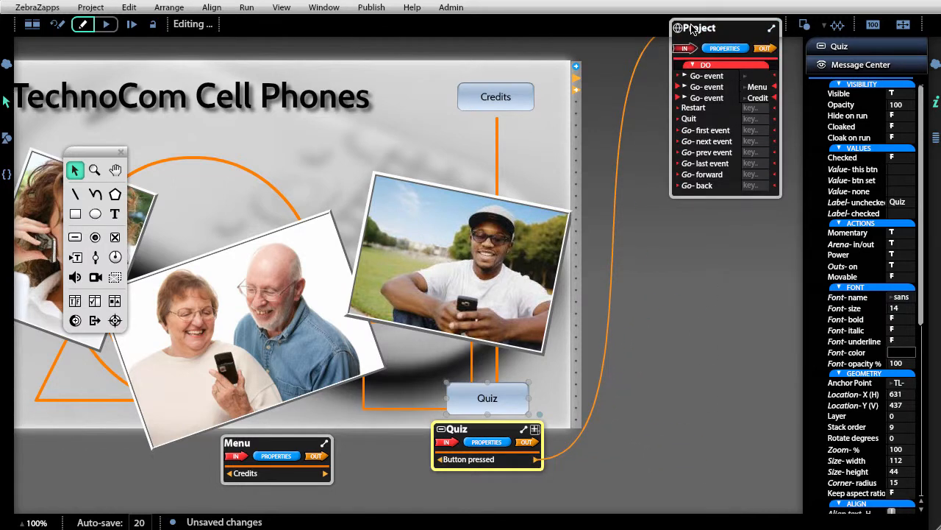
pyautogui.moveTo(691, 28); pyautogui.dragTo(692, 76)
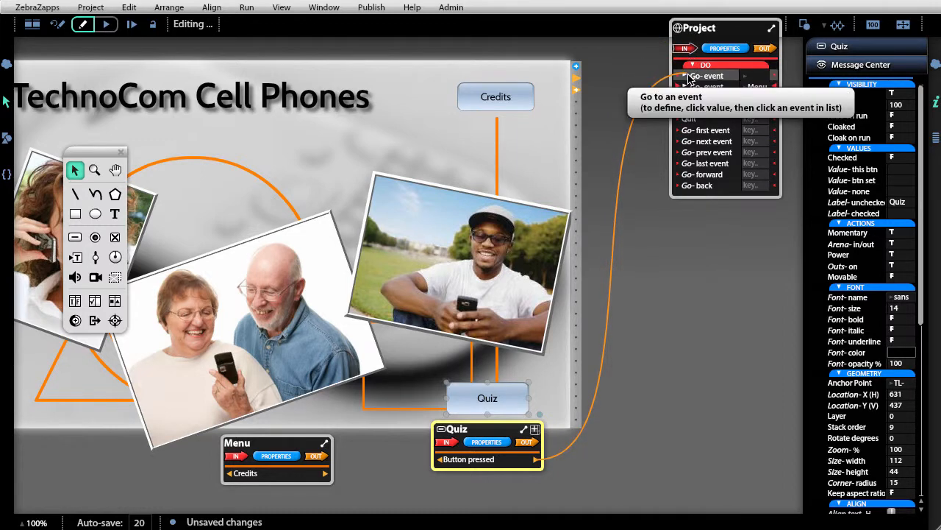
pyautogui.click(754, 75)
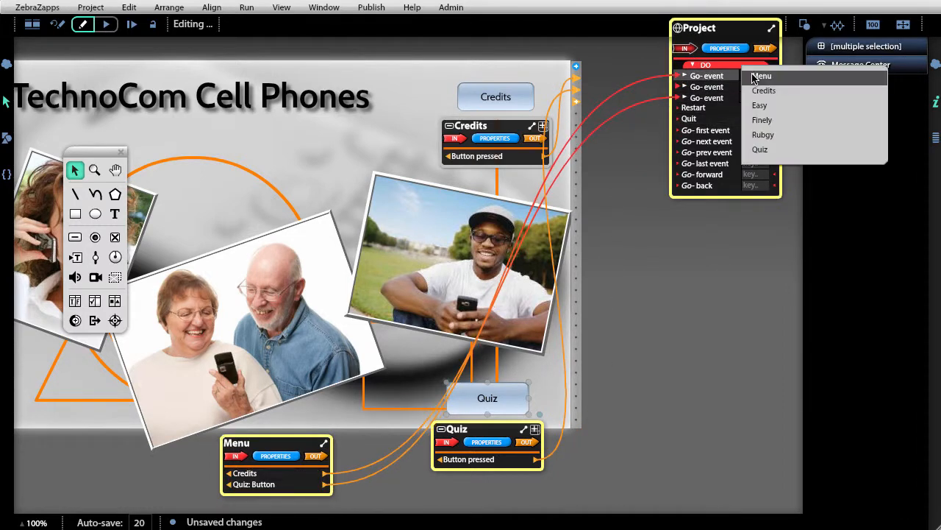
pyautogui.click(768, 149)
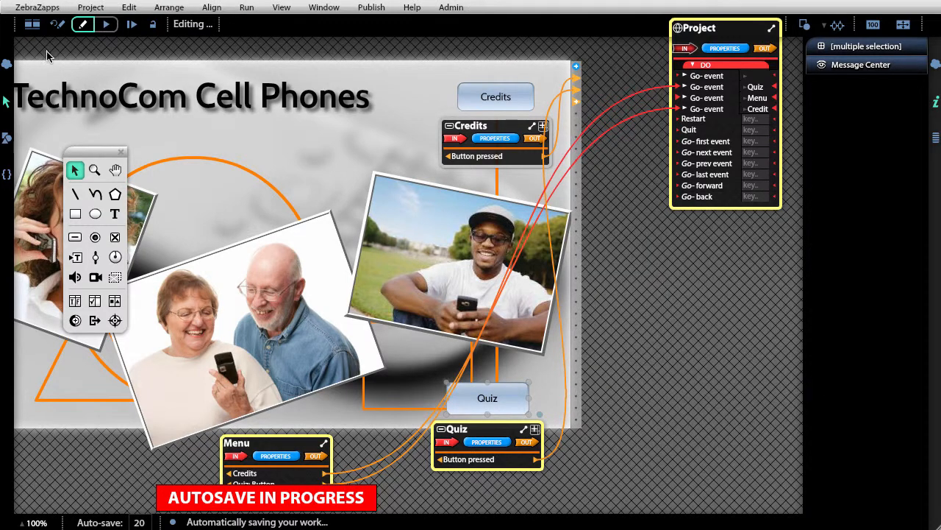
# Step: Run the project from the Menu event, test the Quiz button, and return to editing on the Quiz event
pyautogui.click(107, 26)
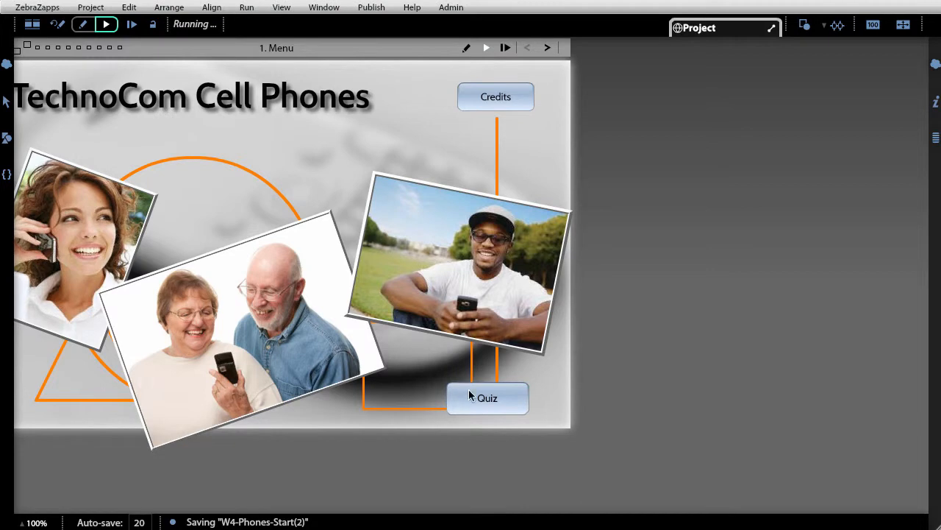
pyautogui.click(473, 398)
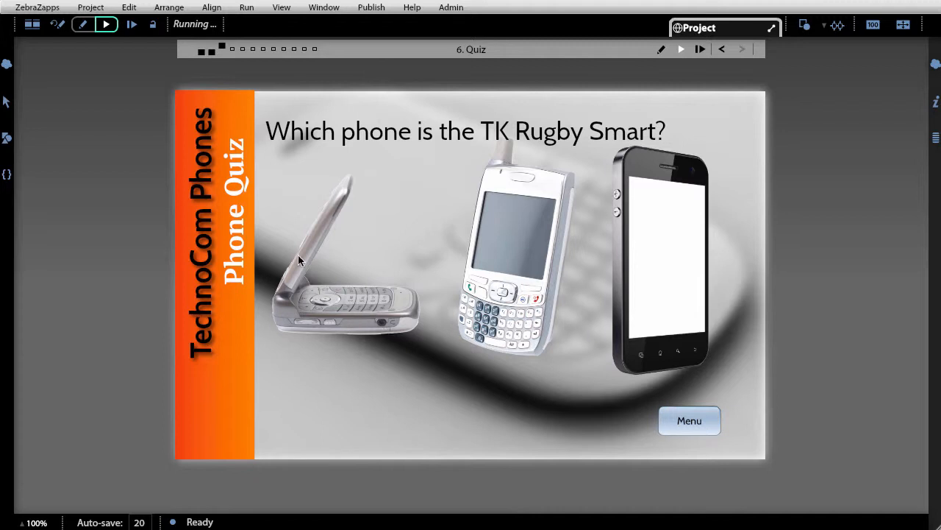
pyautogui.click(59, 24)
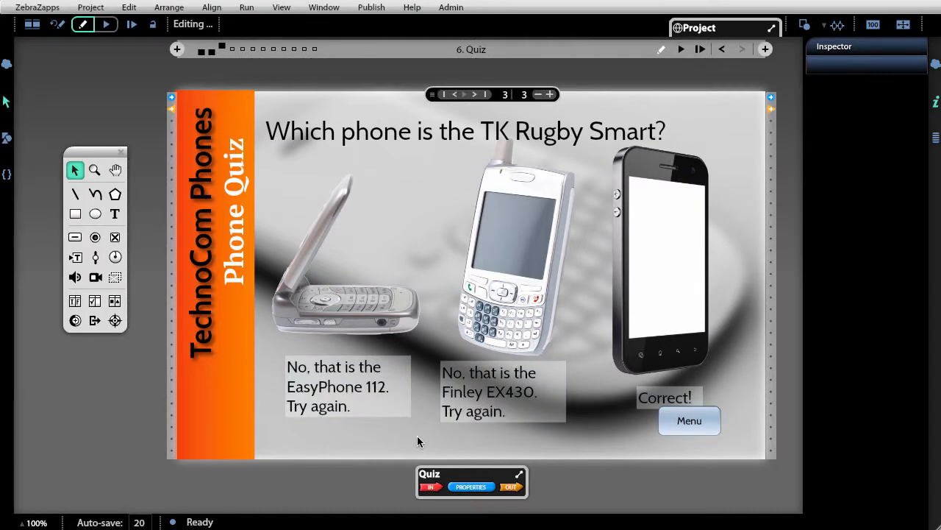
# Step: Select the quiz arena, hide the tool palette, and place the arena's object editor above the flip phone with its inputs shown
pyautogui.click(416, 435)
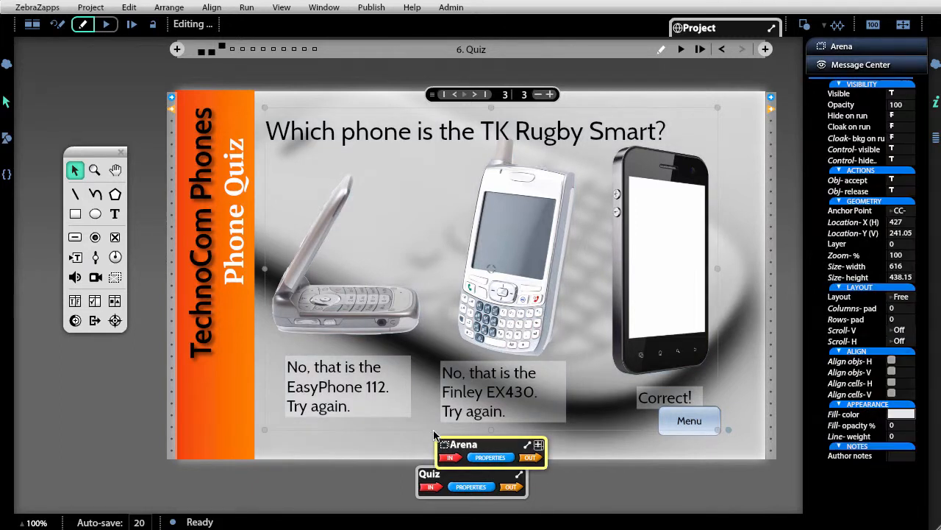
pyautogui.moveTo(505, 444); pyautogui.dragTo(216, 233)
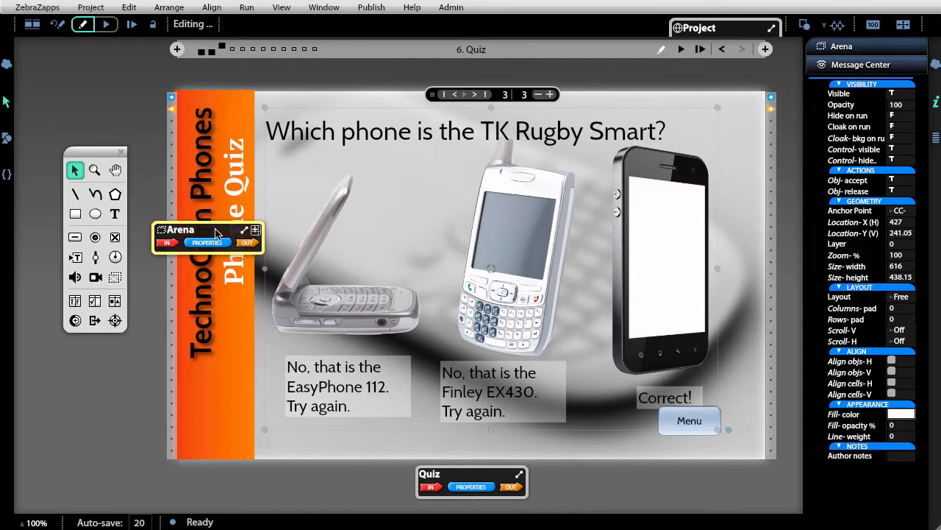
pyautogui.scroll(3, 216, 233)
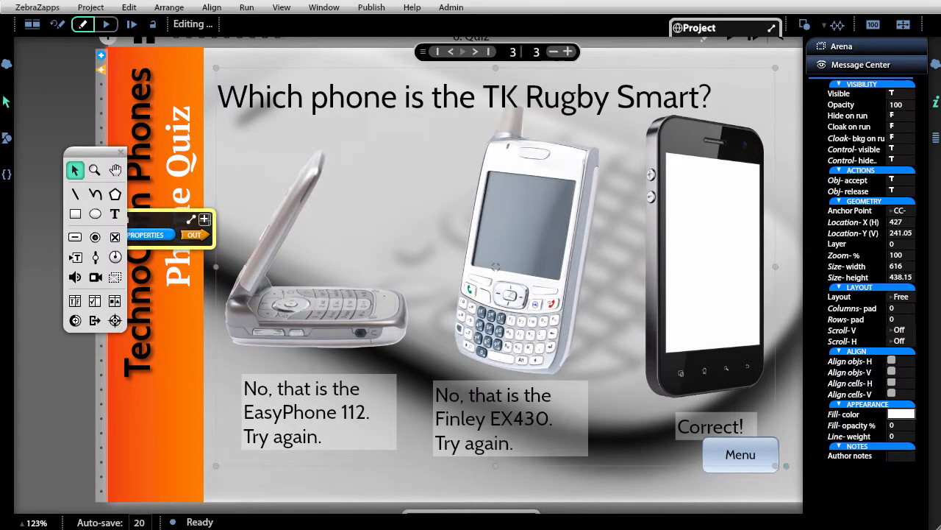
pyautogui.click(6, 102)
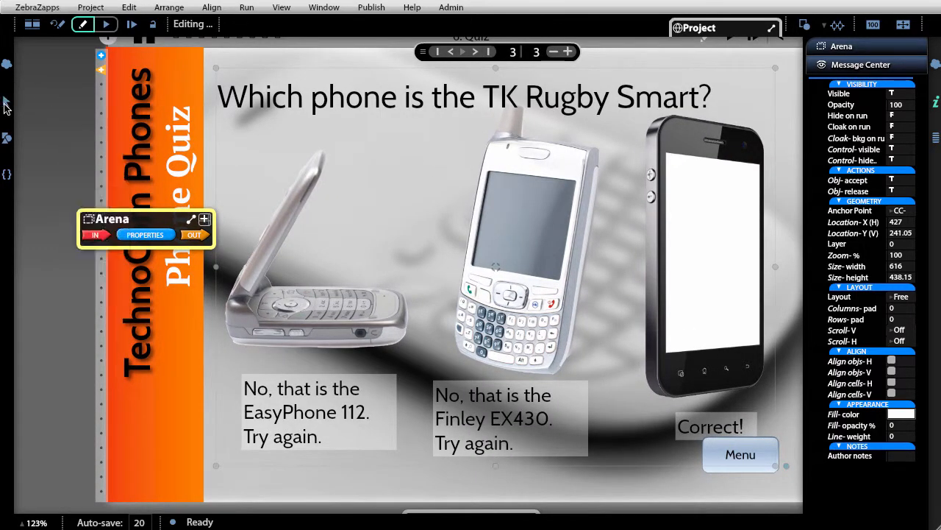
pyautogui.click(110, 230)
pyautogui.moveTo(208, 212); pyautogui.dragTo(444, 154)
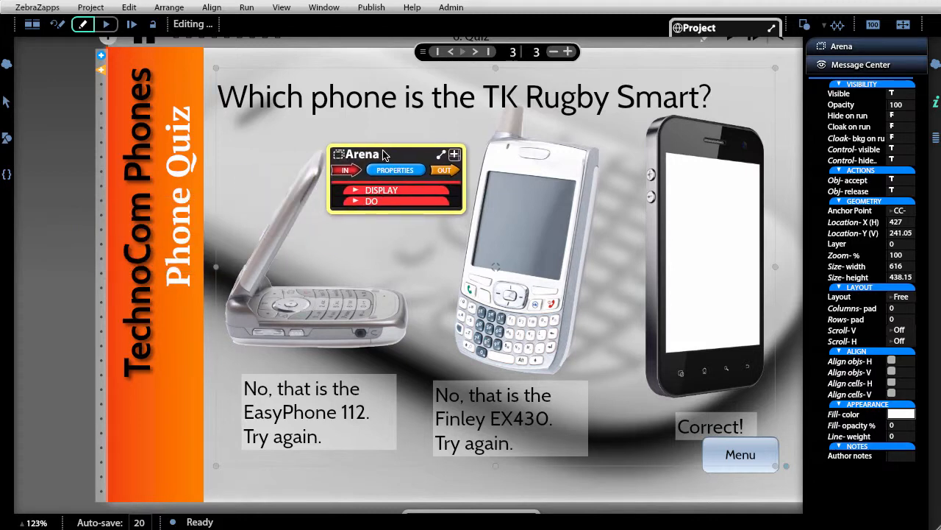
# Step: Expand the arena's Do actions and compare its page navigation with the Project's event navigation actions
pyautogui.click(383, 201)
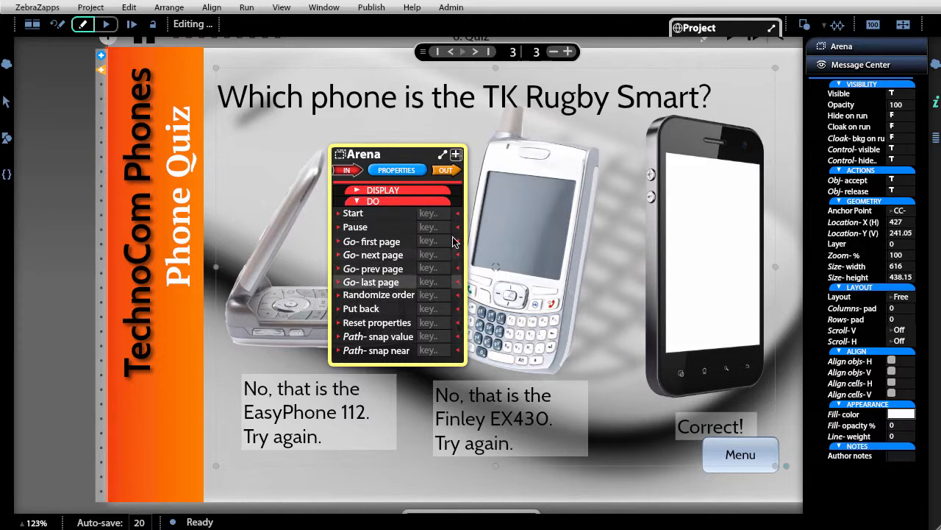
pyautogui.click(692, 26)
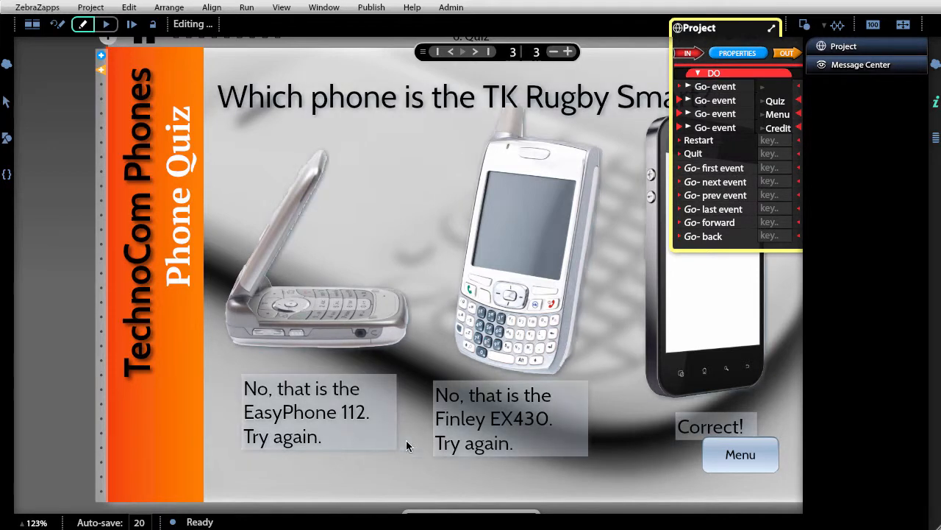
pyautogui.click(408, 203)
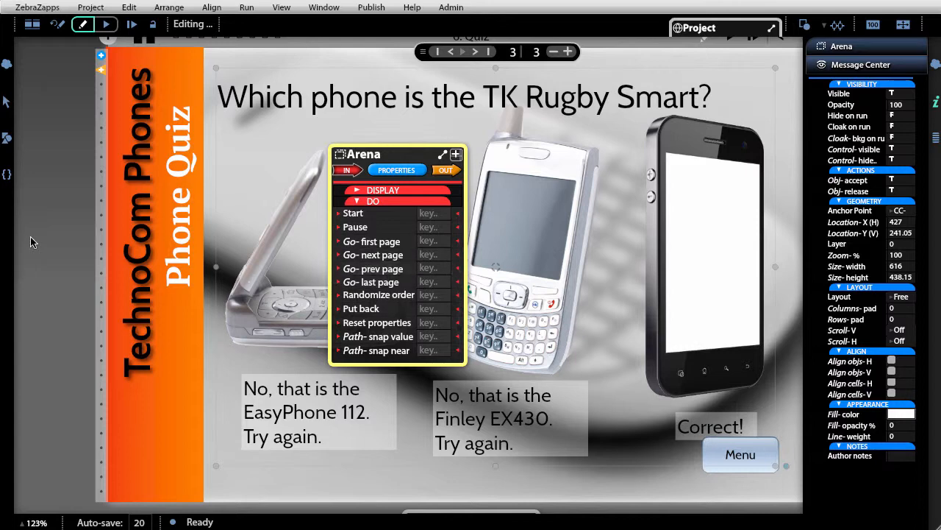
# Step: Bring back the tool palette, then set the quiz arena's line weight to 2 and move it to about X 438, Y 222
pyautogui.click(6, 104)
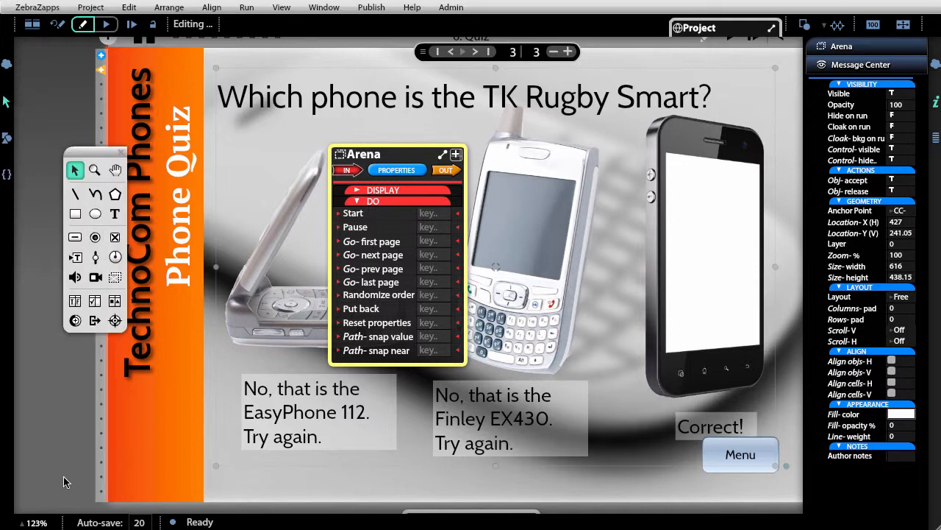
pyautogui.click(77, 241)
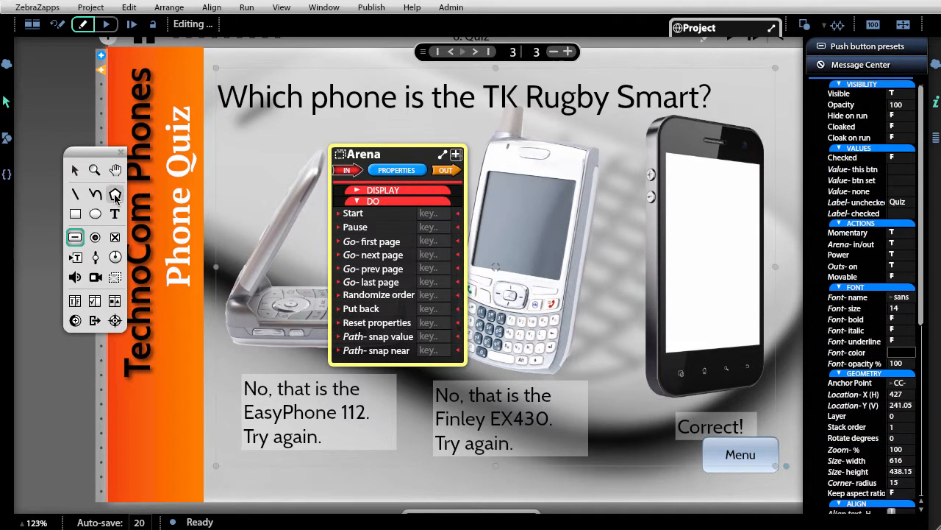
pyautogui.click(73, 170)
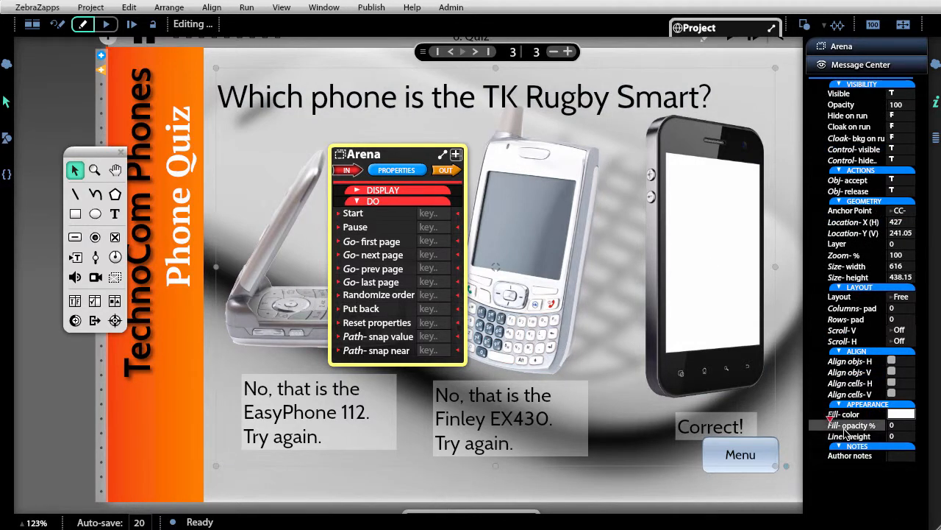
pyautogui.moveTo(837, 434); pyautogui.dragTo(833, 435)
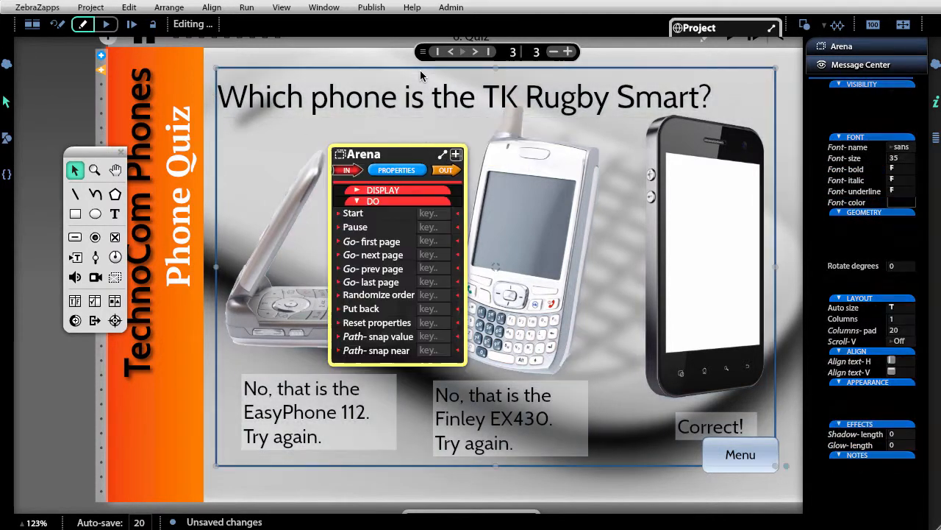
pyautogui.moveTo(420, 70); pyautogui.dragTo(430, 57)
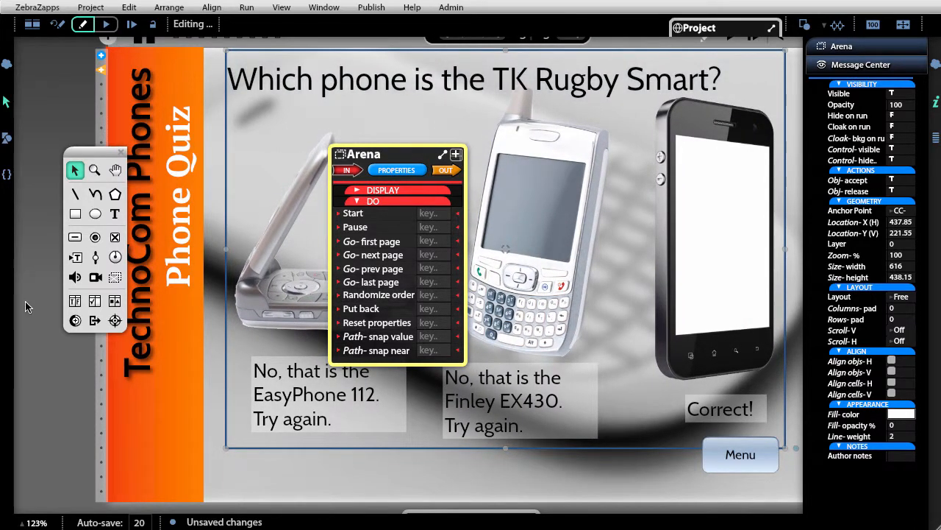
# Step: Draw a push button about 67 by 28 below the arena's lower-left corner and label it Previous
pyautogui.click(75, 237)
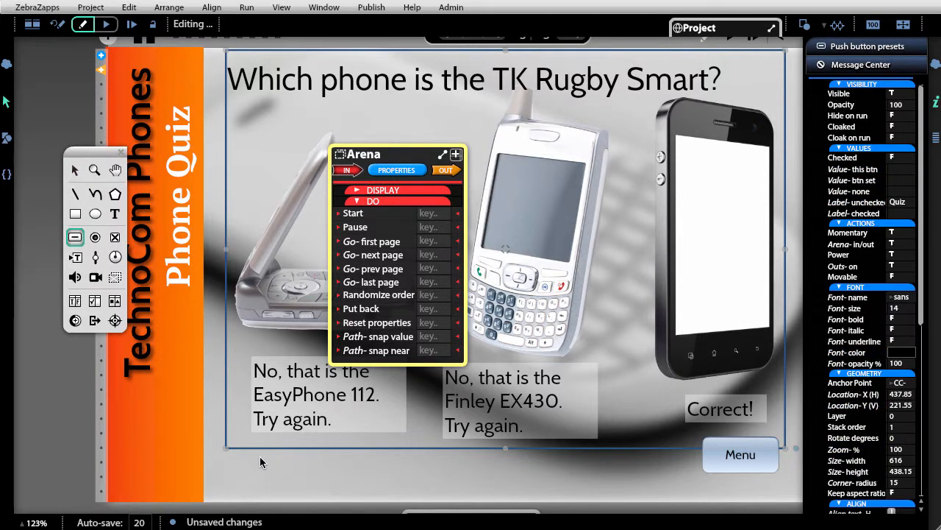
pyautogui.moveTo(259, 462); pyautogui.dragTo(323, 488)
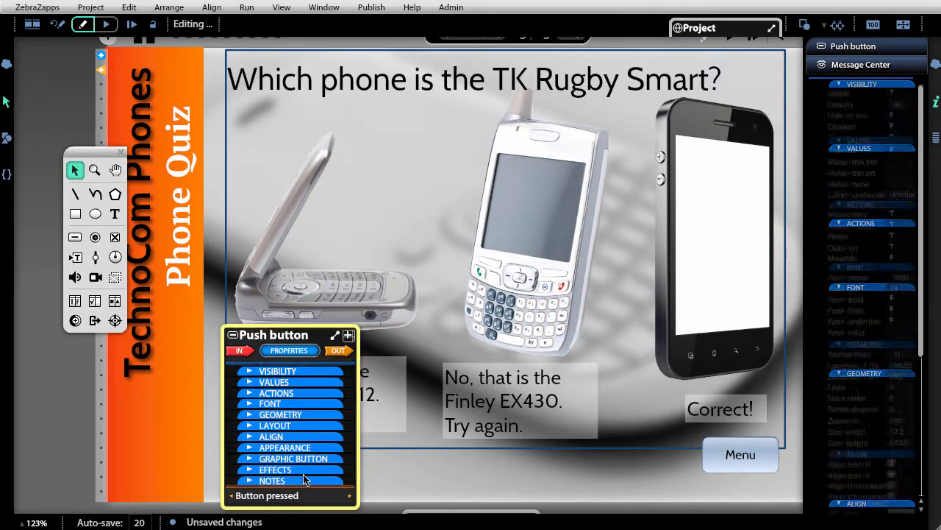
pyautogui.moveTo(285, 334); pyautogui.dragTo(95, 335)
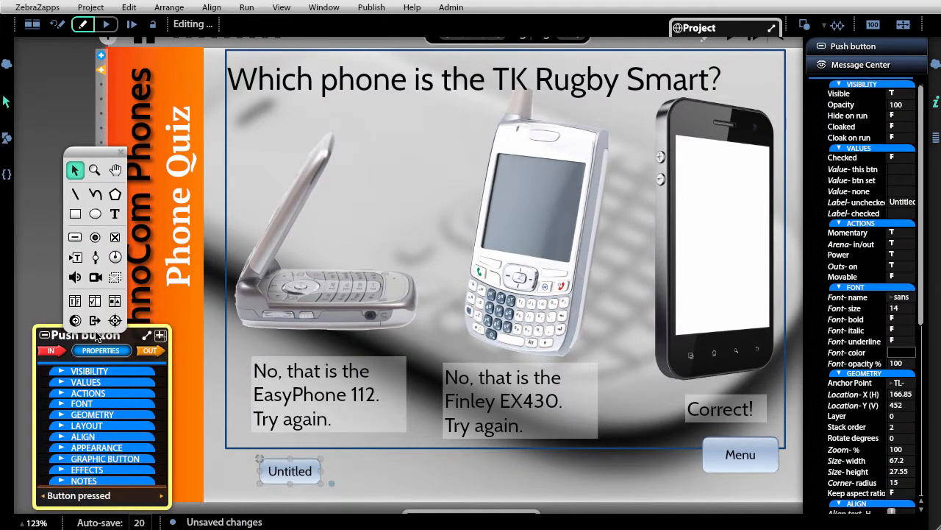
pyautogui.hotkey('ctrl', '0')
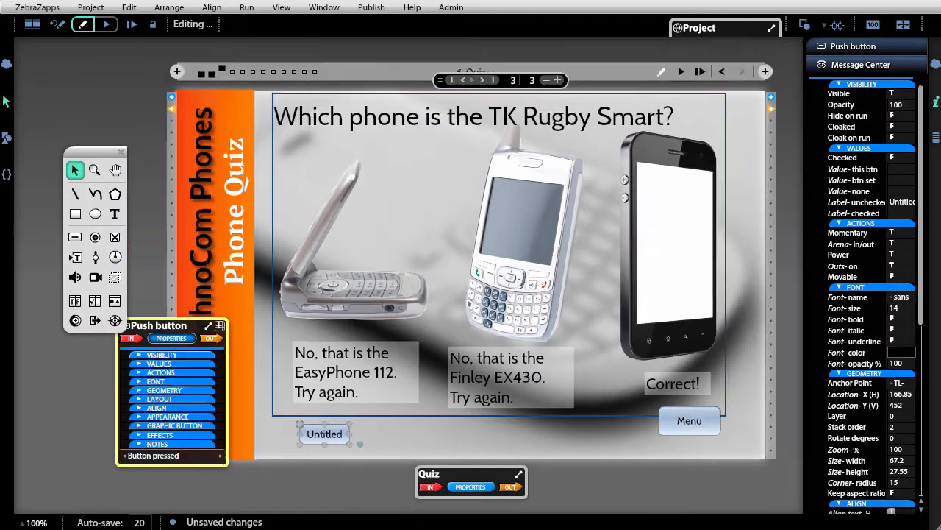
pyautogui.doubleClick(328, 434)
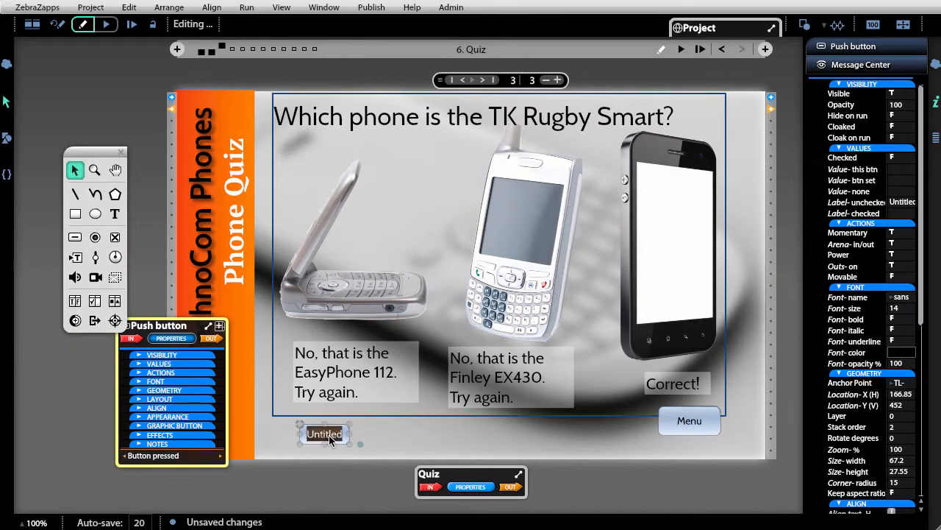
pyautogui.write('Previous')
pyautogui.click(340, 471)
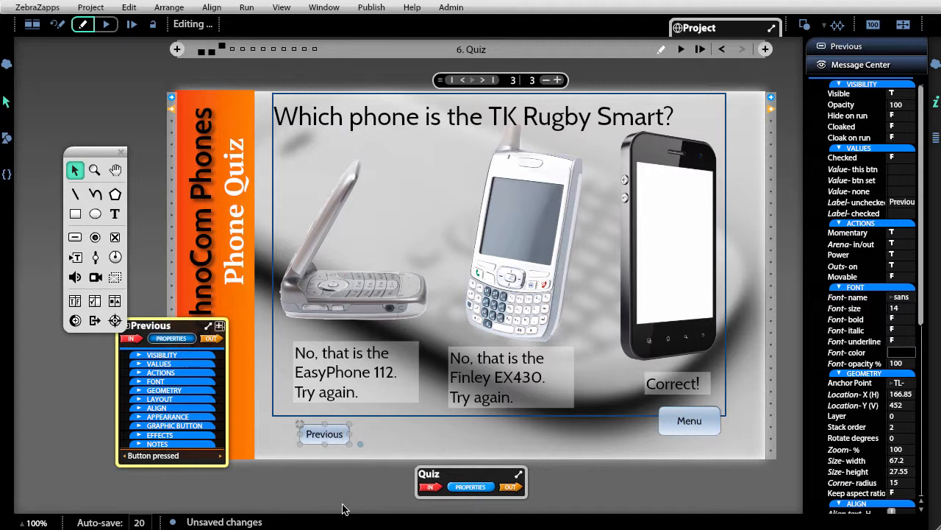
# Step: Duplicate the Previous button, place the copy just to its right at about X 247, Y 452, and label it Next
pyautogui.click(319, 438)
pyautogui.hotkey('ctrl', 'c')
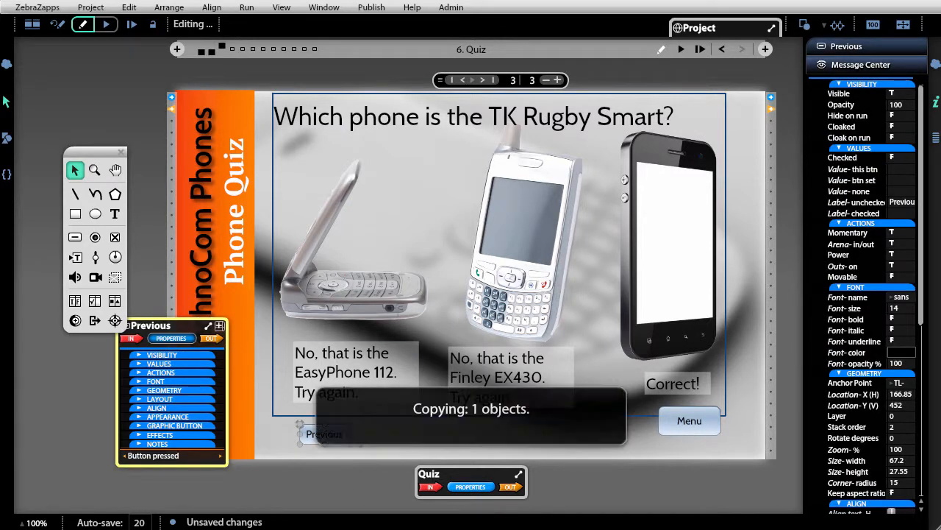
pyautogui.hotkey('ctrl', 'v')
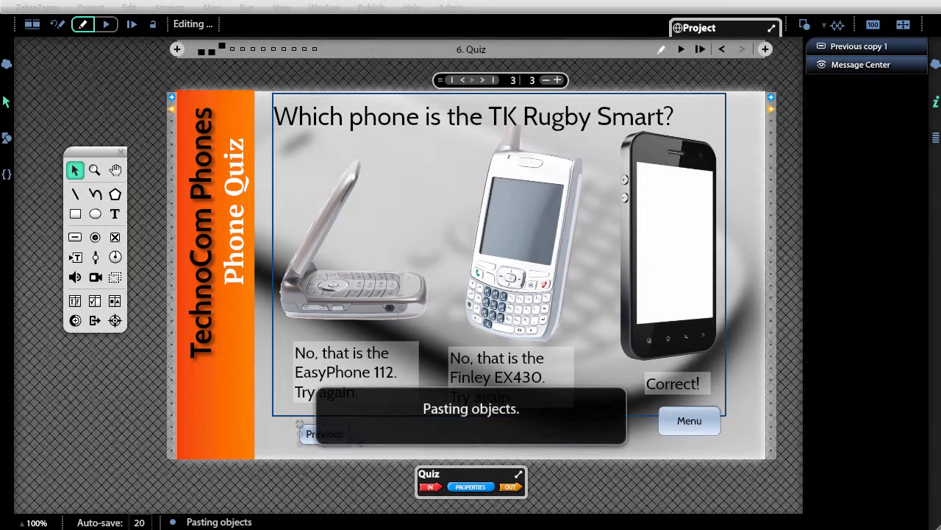
pyautogui.hotkey('shift', 'Right')
pyautogui.hotkey('shift', 'Right')
pyautogui.hotkey('shift', 'Right')
pyautogui.hotkey('shift', 'Right')
pyautogui.hotkey('shift', 'Right')
pyautogui.hotkey('shift', 'Right')
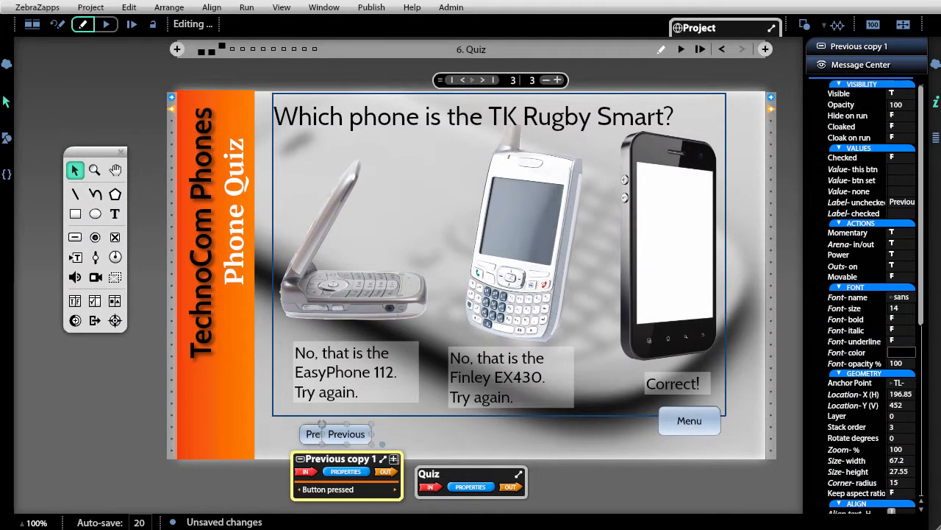
pyautogui.hotkey('shift', 'Right')
pyautogui.hotkey('shift', 'Right')
pyautogui.hotkey('shift', 'Right')
pyautogui.hotkey('shift', 'Right')
pyautogui.hotkey('shift', 'Left')
pyautogui.hotkey('shift', 'Left')
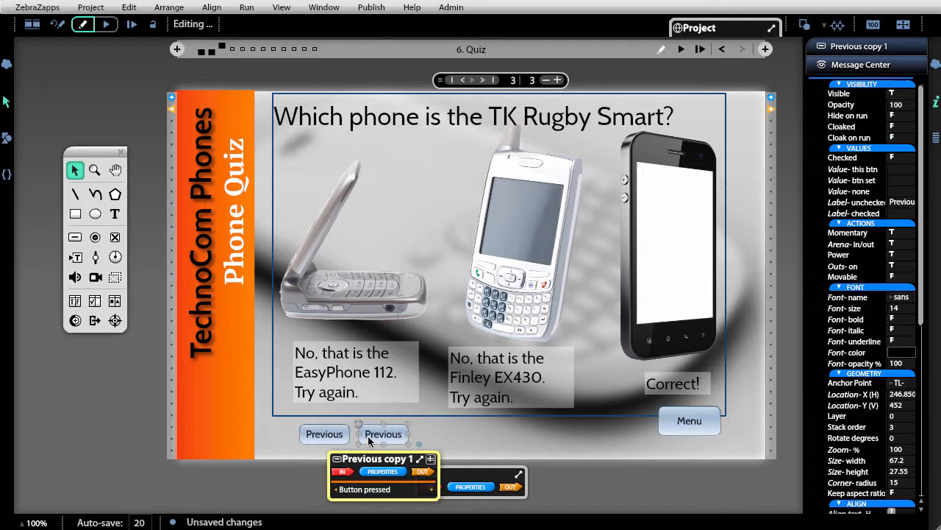
pyautogui.write('Next')
pyautogui.click(199, 489)
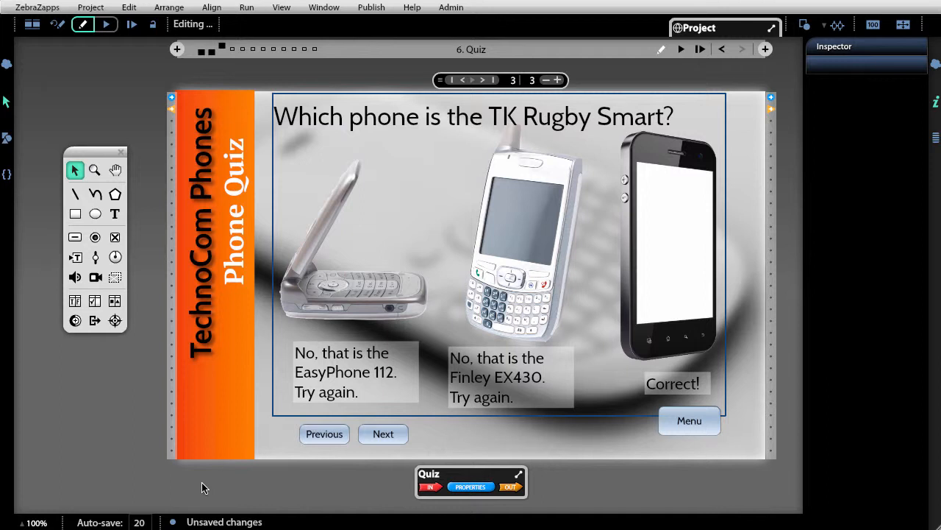
# Step: Wire the Previous button's Button pressed output to the arena's Go- prev page and the Next button's to Go- next page
pyautogui.click(283, 415)
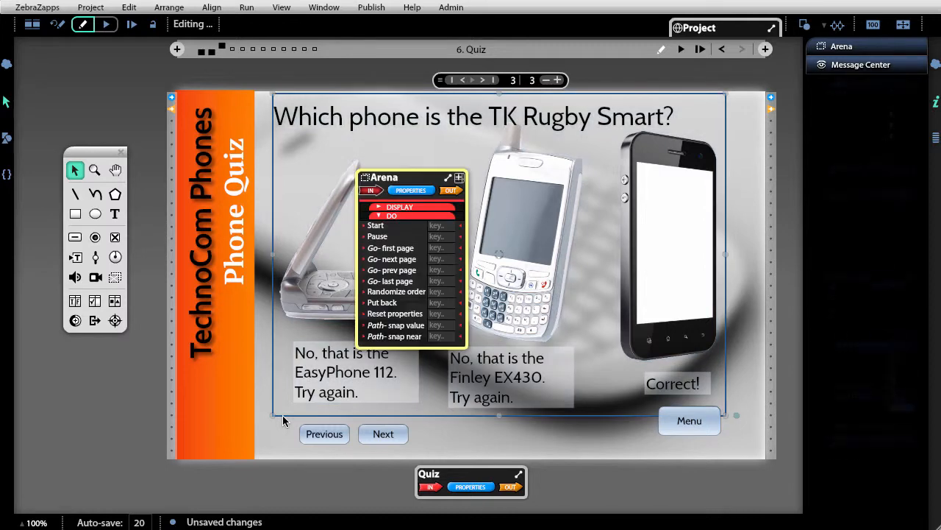
pyautogui.keyDown('shift'); pyautogui.click(325, 439); pyautogui.keyUp('shift')
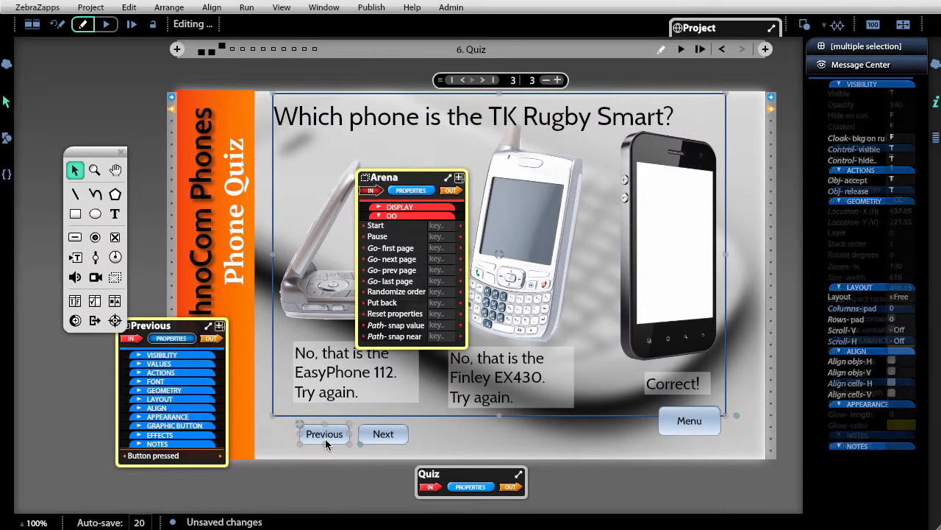
pyautogui.click(209, 340)
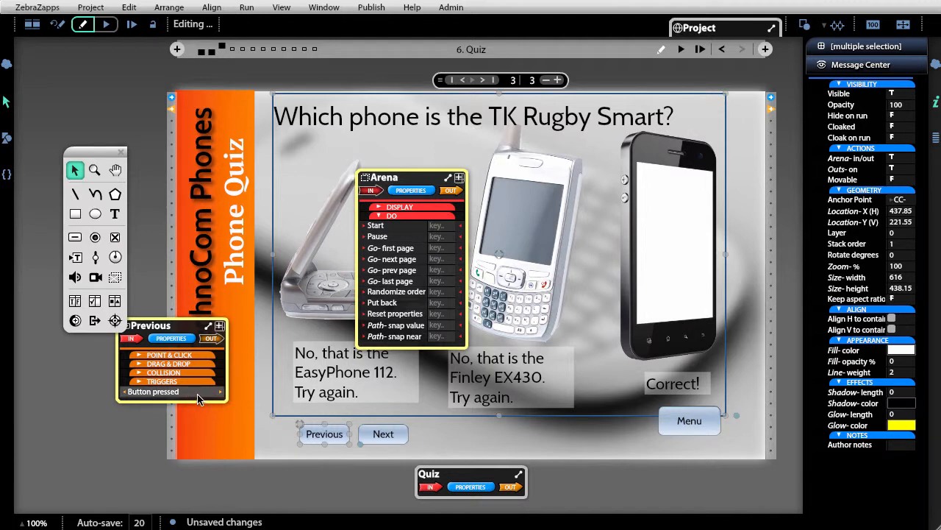
pyautogui.moveTo(220, 395); pyautogui.dragTo(378, 272)
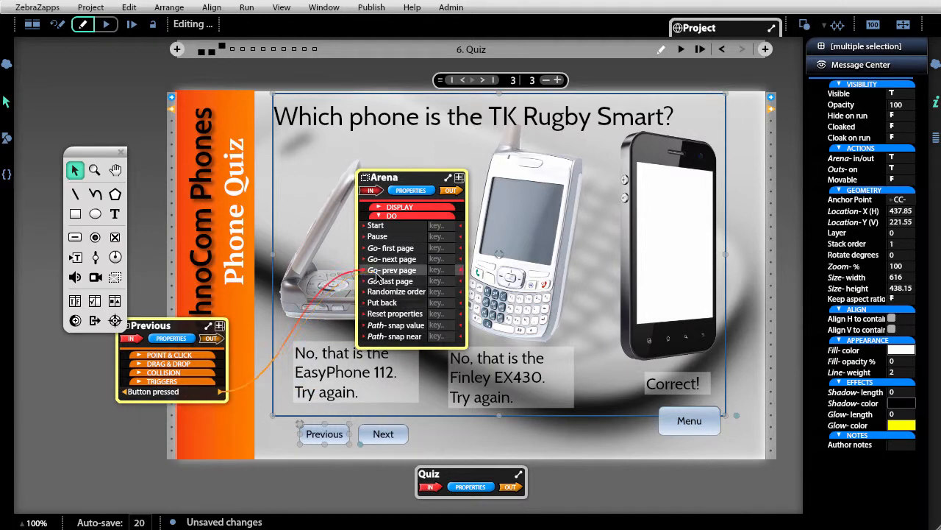
pyautogui.click(374, 435)
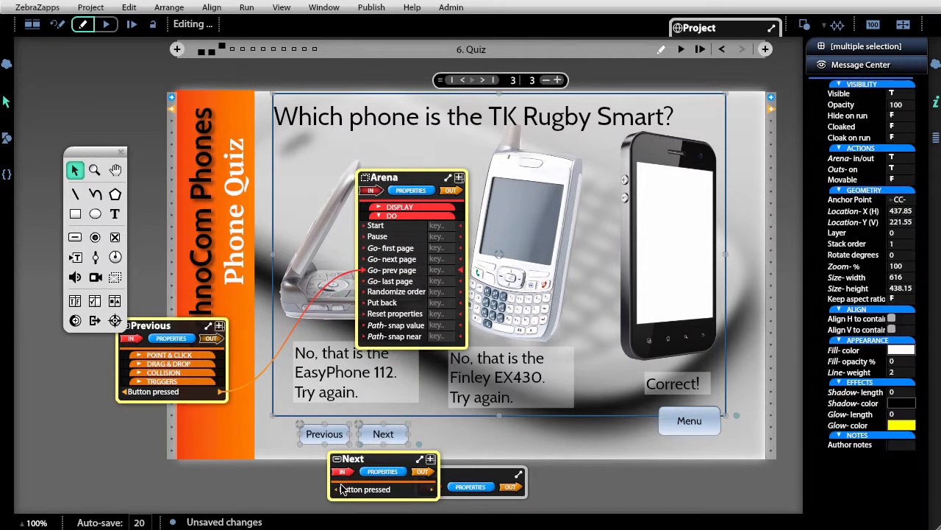
pyautogui.moveTo(335, 491); pyautogui.dragTo(367, 264)
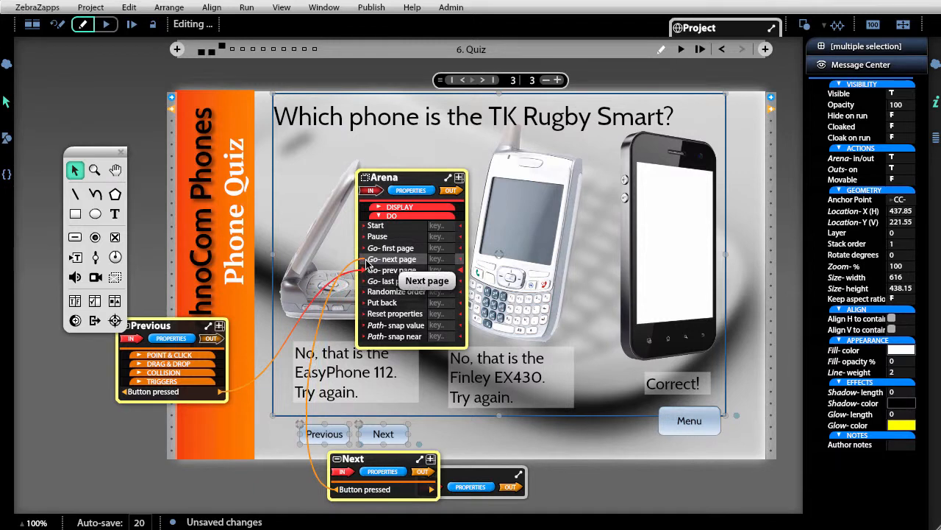
# Step: Run the Quiz event, test Previous and Next by paging back and forth through the questions, and return to editing
pyautogui.click(683, 49)
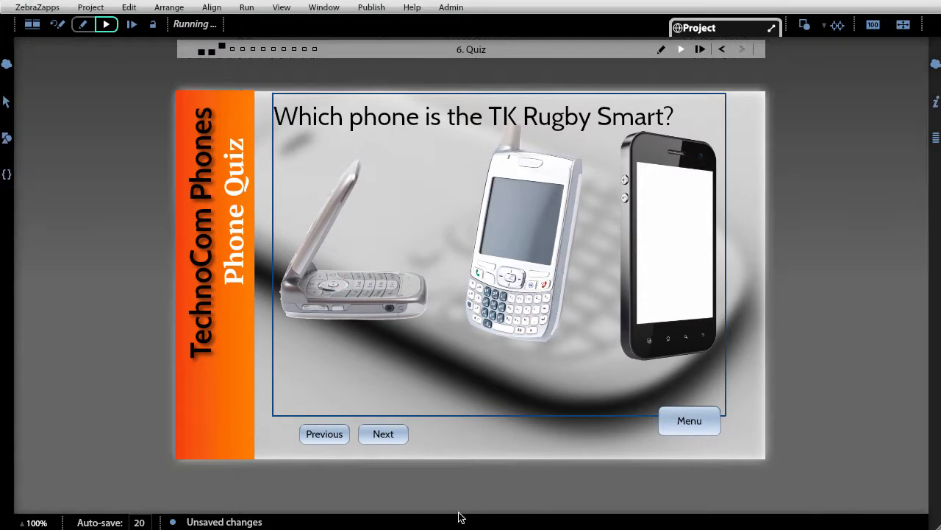
pyautogui.click(340, 434)
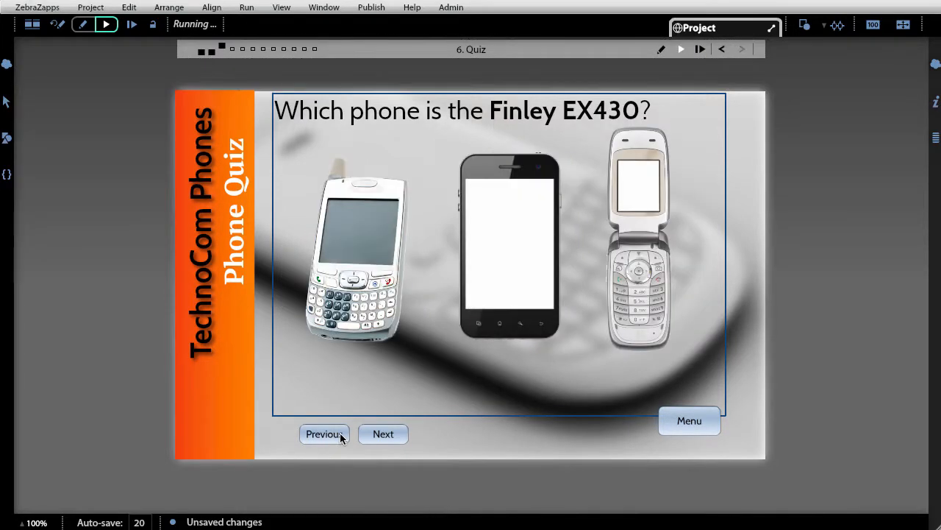
pyautogui.click(340, 434)
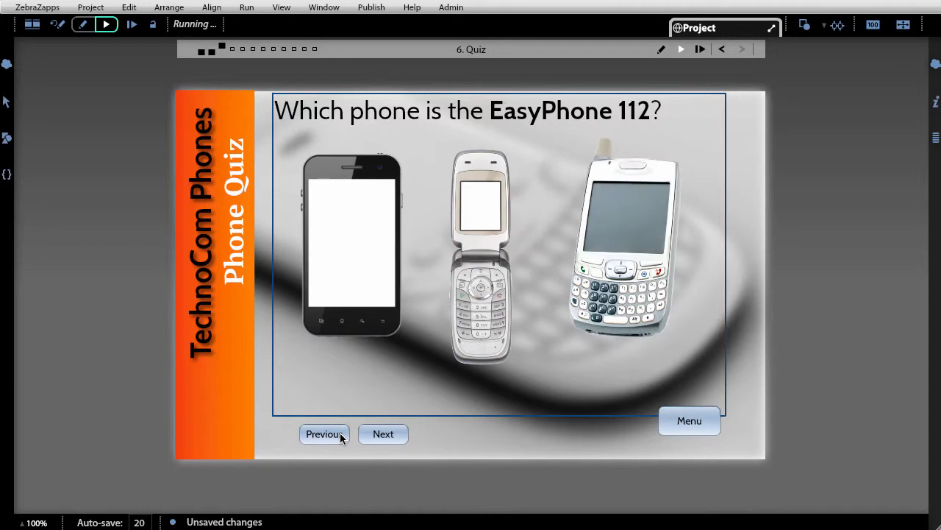
pyautogui.click(392, 434)
pyautogui.click(317, 435)
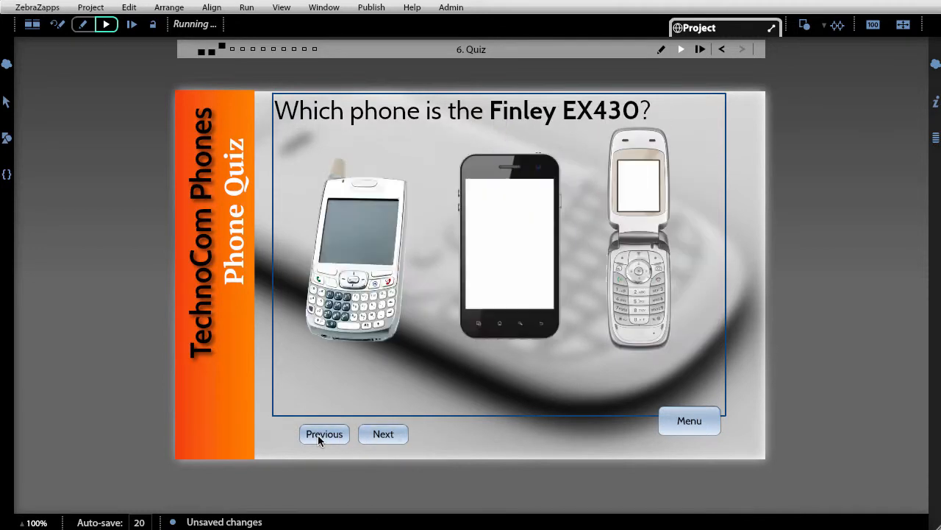
pyautogui.click(318, 435)
pyautogui.click(397, 434)
pyautogui.click(397, 434)
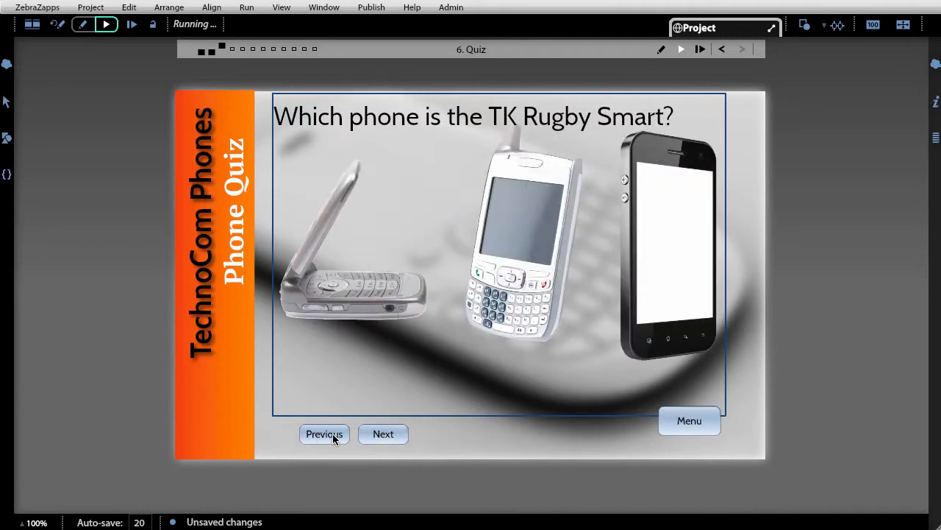
pyautogui.click(332, 433)
pyautogui.click(334, 434)
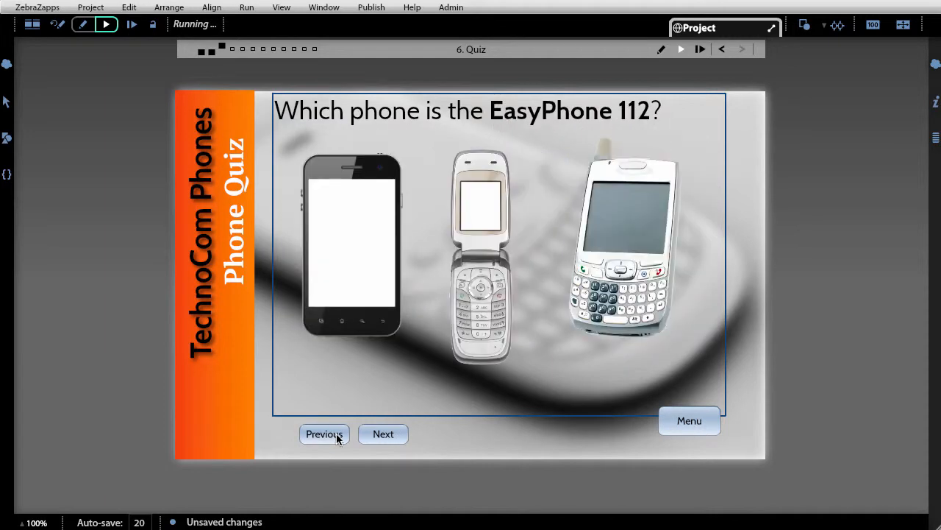
pyautogui.click(382, 432)
pyautogui.click(382, 432)
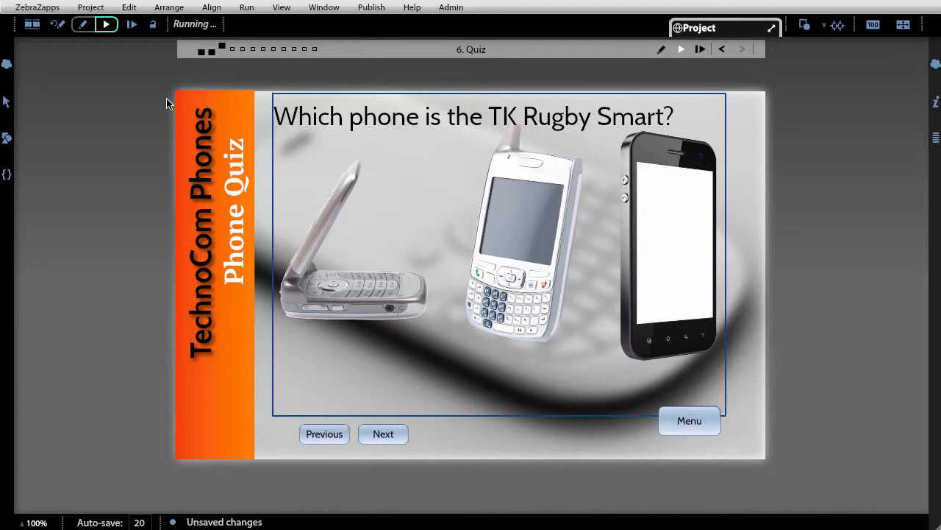
pyautogui.click(62, 25)
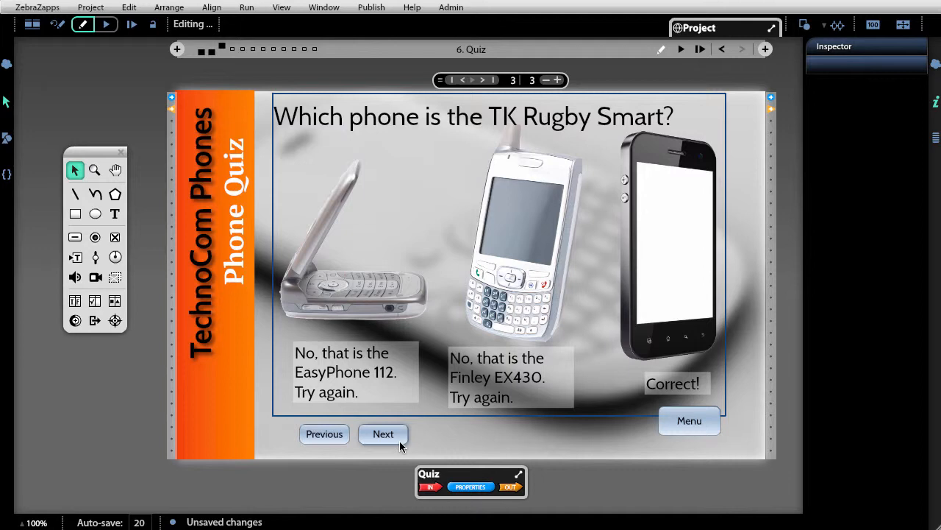
# Step: Return the quiz arena to its first page and expand the Values properties in its object editor
pyautogui.click(451, 81)
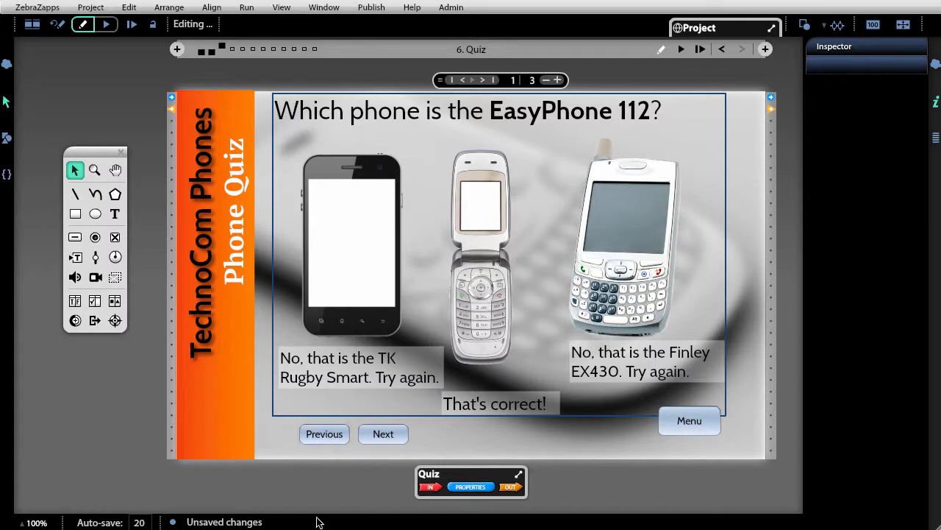
pyautogui.click(297, 416)
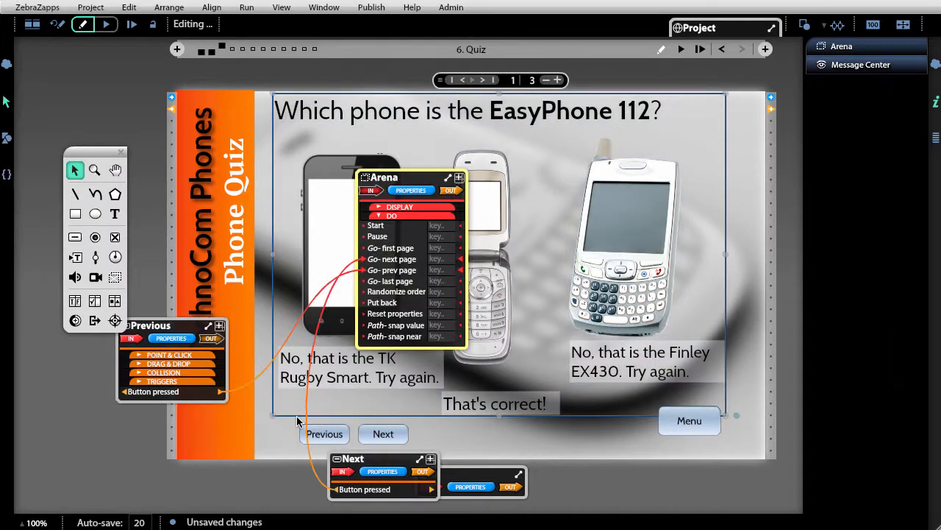
pyautogui.click(410, 191)
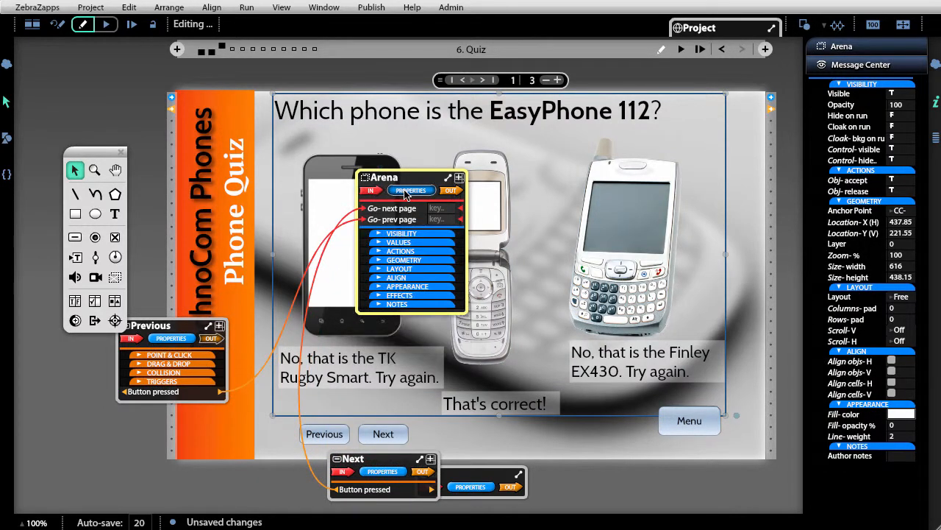
pyautogui.click(401, 242)
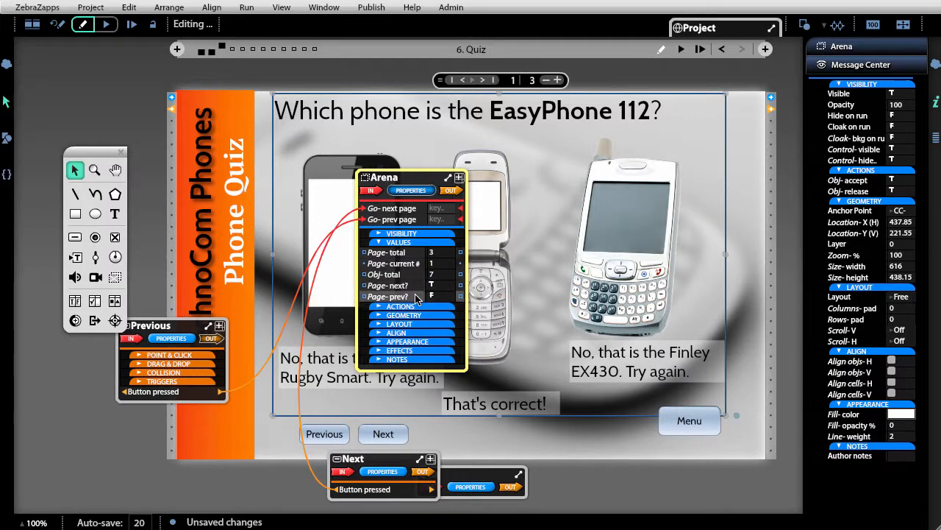
# Step: Compare the arena's Page- next? and Page- prev? values on all three pages, and go back to page 1
pyautogui.moveTo(416, 297)
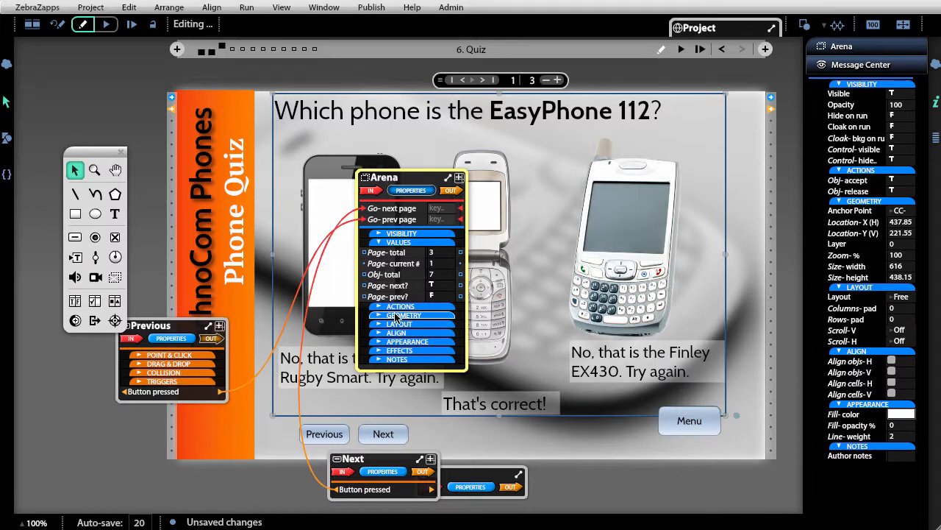
pyautogui.moveTo(438, 287)
pyautogui.click(484, 81)
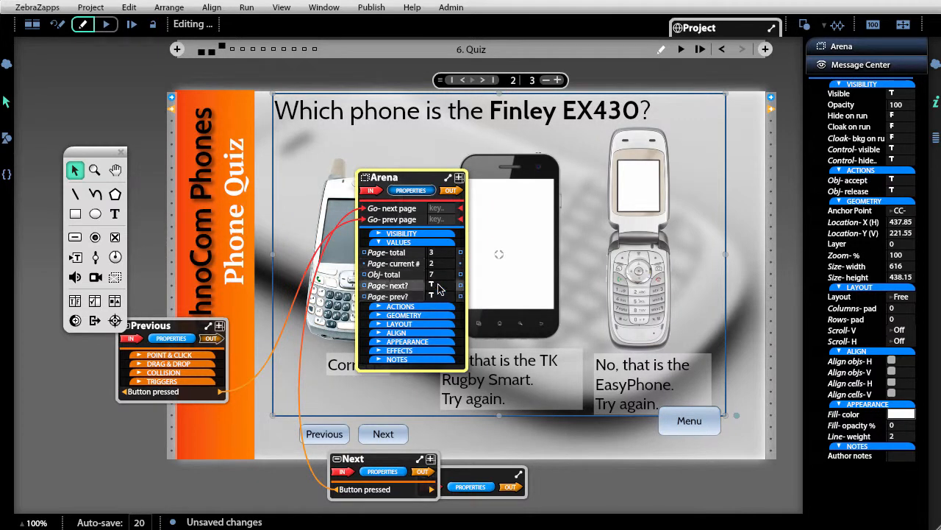
pyautogui.click(482, 82)
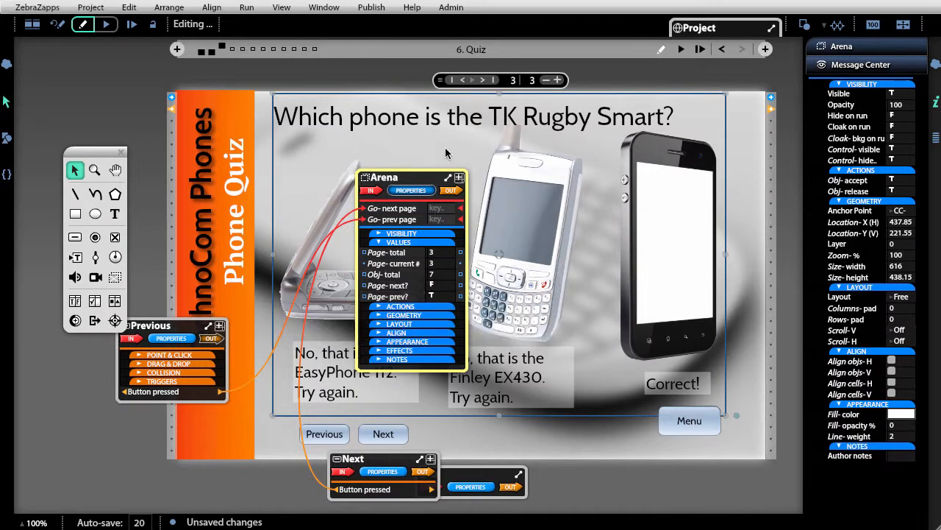
pyautogui.click(453, 80)
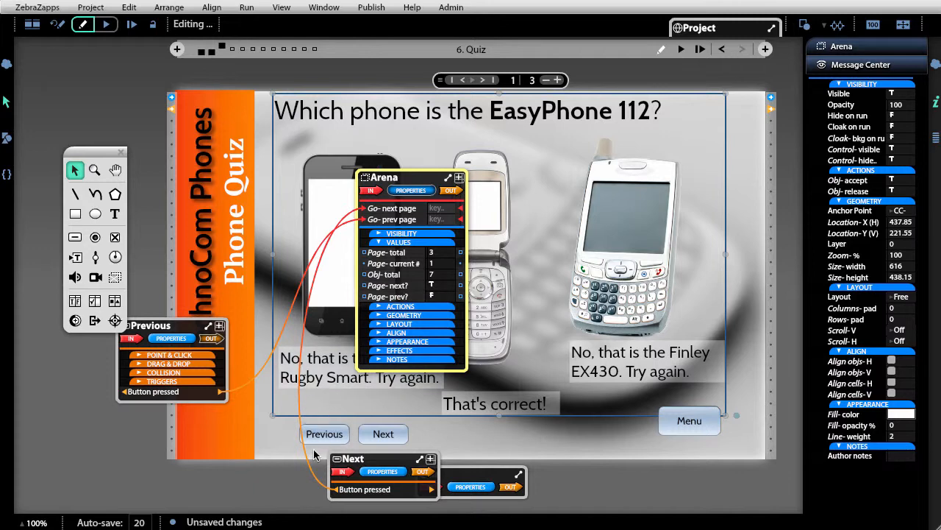
# Step: Expand the Previous button's Visibility properties and connect the arena's Page- prev? value to its Visible property
pyautogui.click(171, 339)
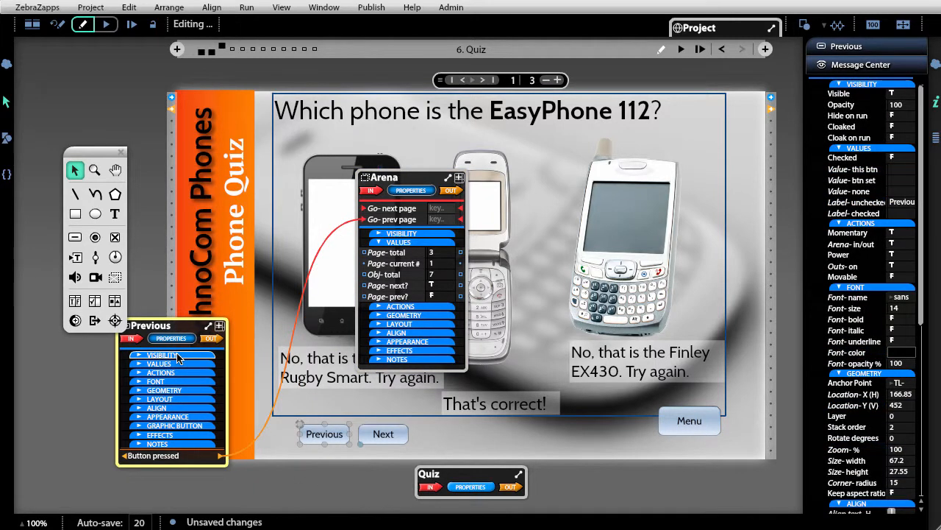
pyautogui.click(178, 357)
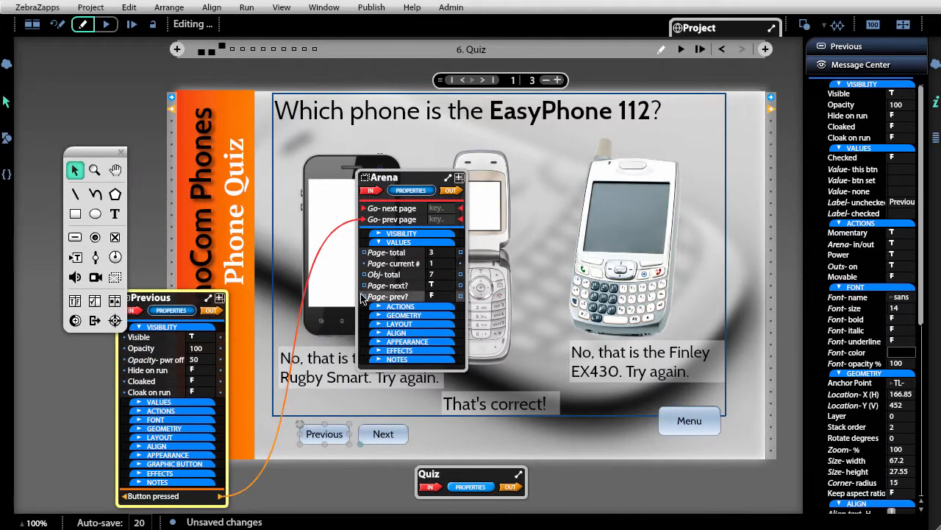
pyautogui.moveTo(365, 297); pyautogui.dragTo(221, 337)
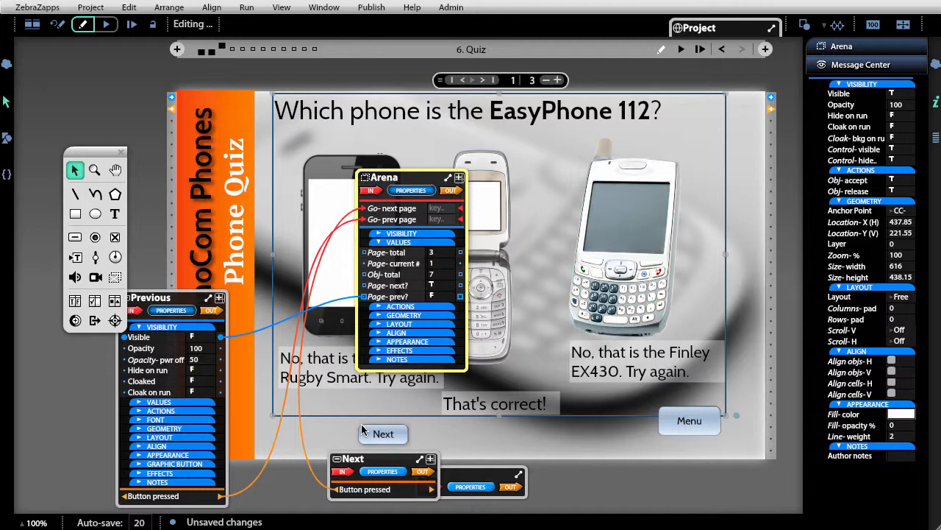
# Step: Move the Next button's object editor beside the arena's and connect the arena's Page- next? value to Next's Visible property
pyautogui.moveTo(375, 460); pyautogui.dragTo(242, 155)
pyautogui.click(249, 168)
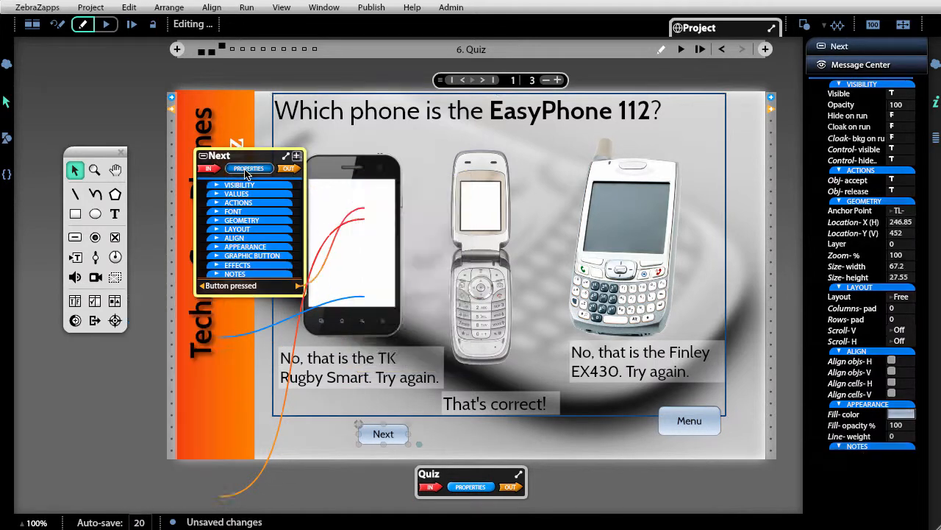
pyautogui.click(243, 184)
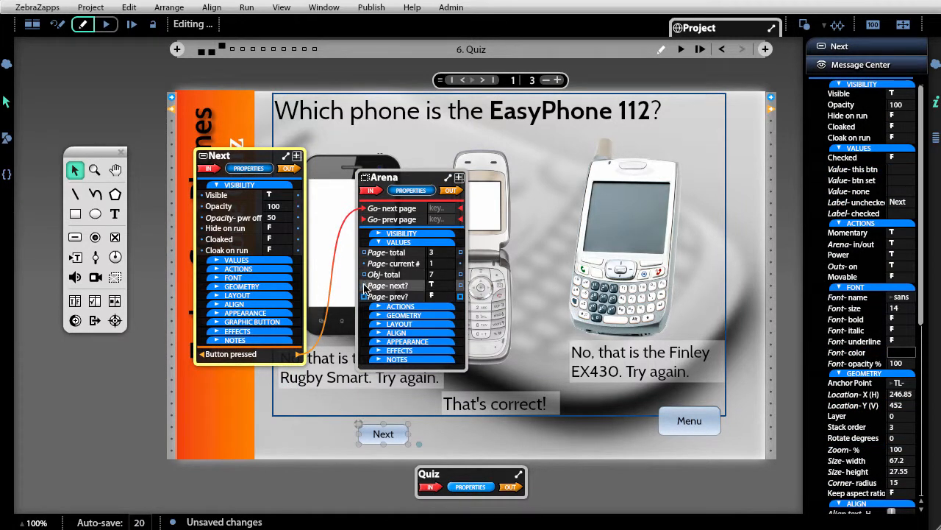
pyautogui.moveTo(365, 288); pyautogui.dragTo(300, 200)
pyautogui.hotkey('ctrl', 'a')
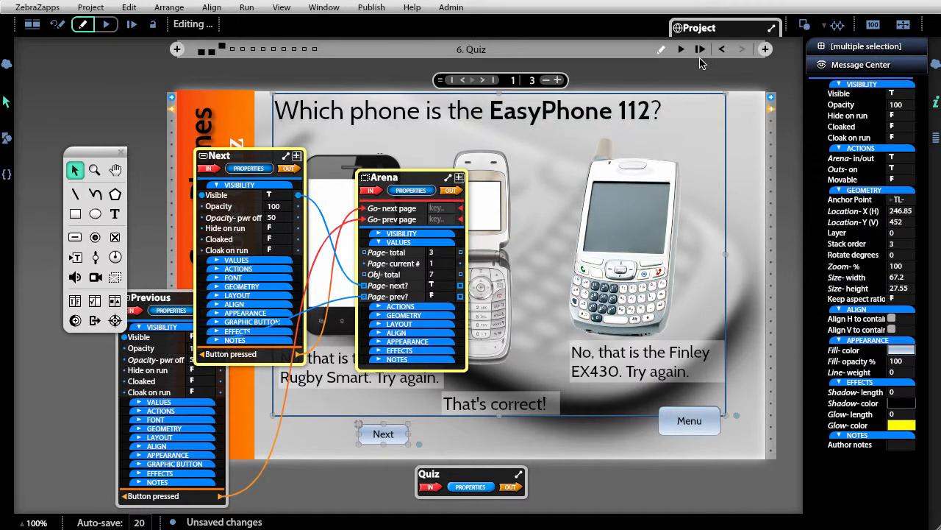
# Step: Run the Quiz event, page through the arena with the Next and Previous buttons to test their visibility, and return to editing
pyautogui.click(682, 49)
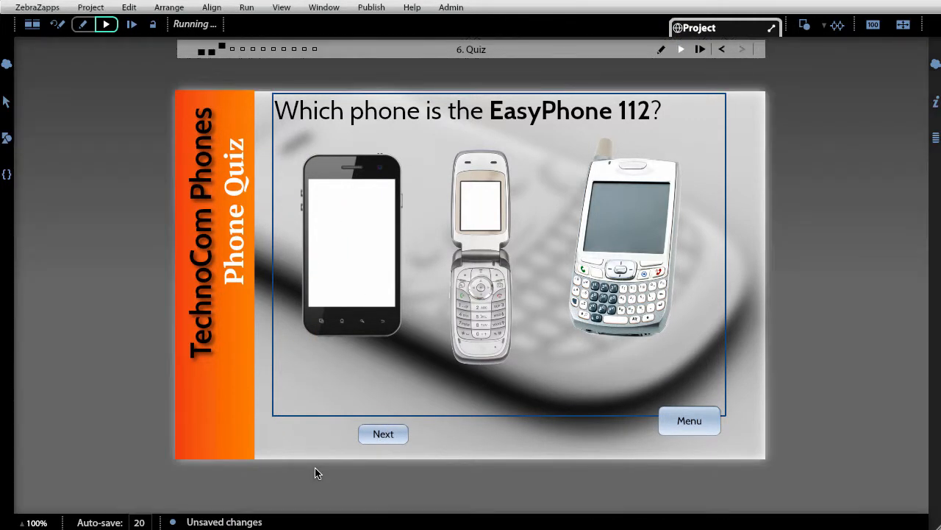
pyautogui.click(381, 435)
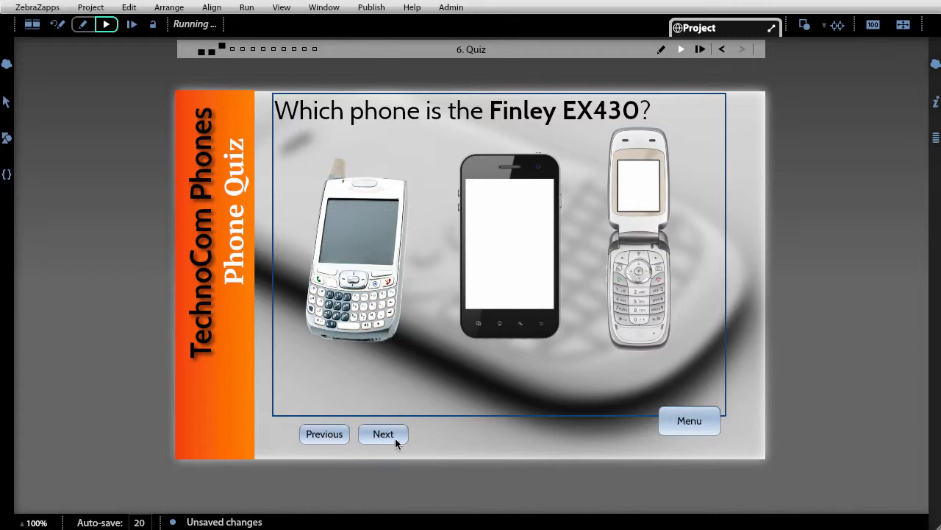
pyautogui.click(333, 439)
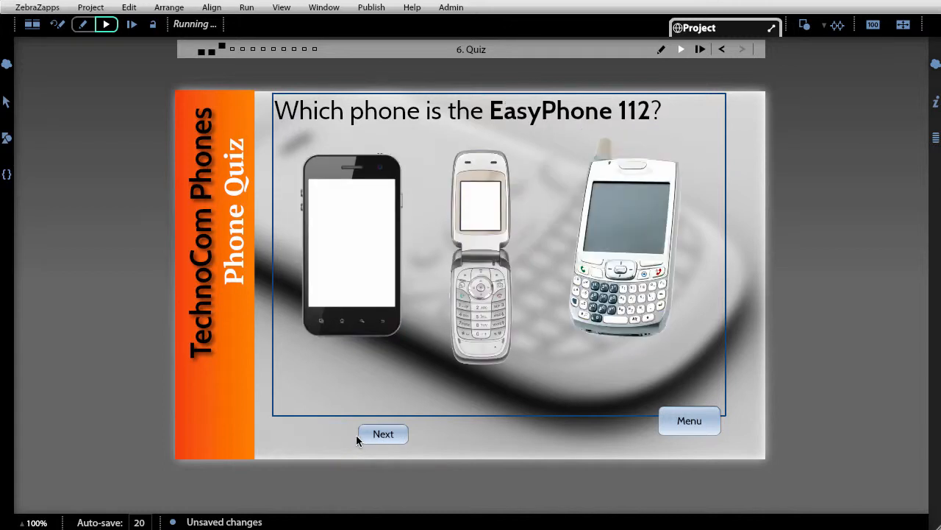
pyautogui.click(384, 435)
pyautogui.click(383, 434)
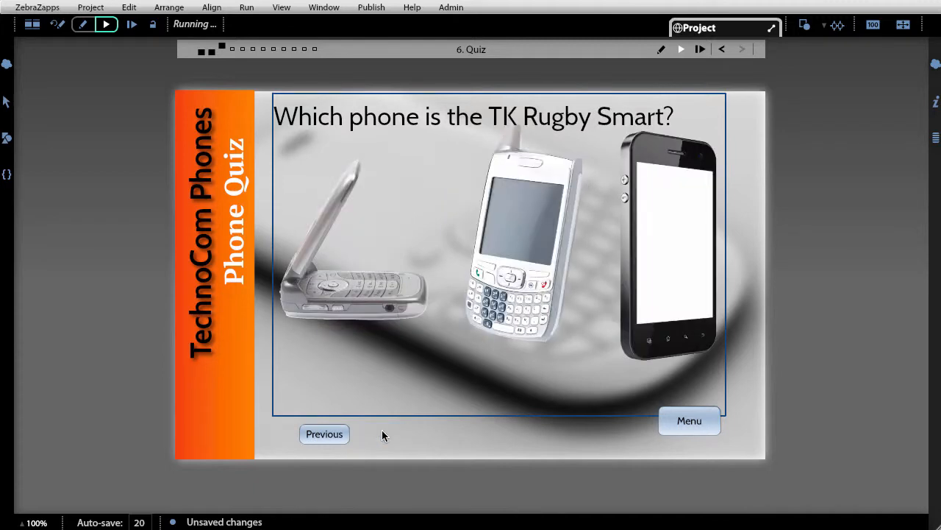
pyautogui.click(309, 434)
pyautogui.click(309, 435)
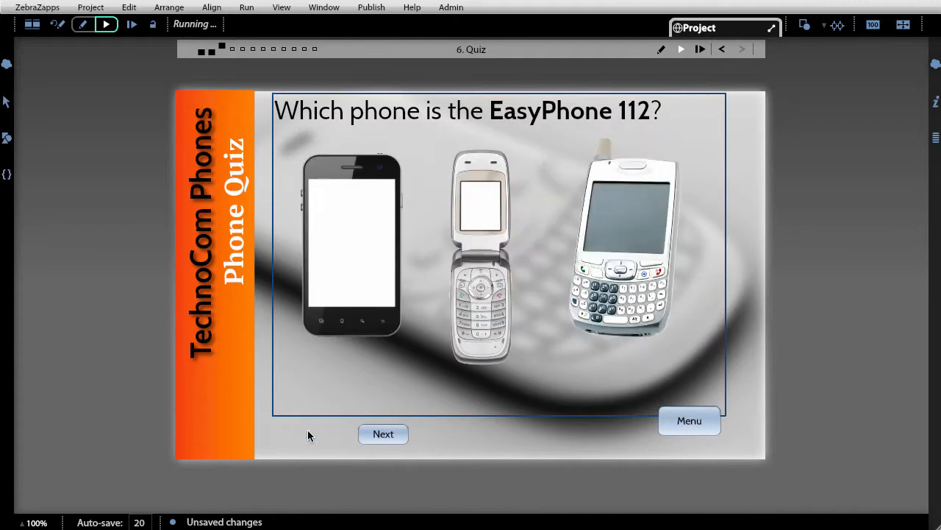
pyautogui.click(57, 24)
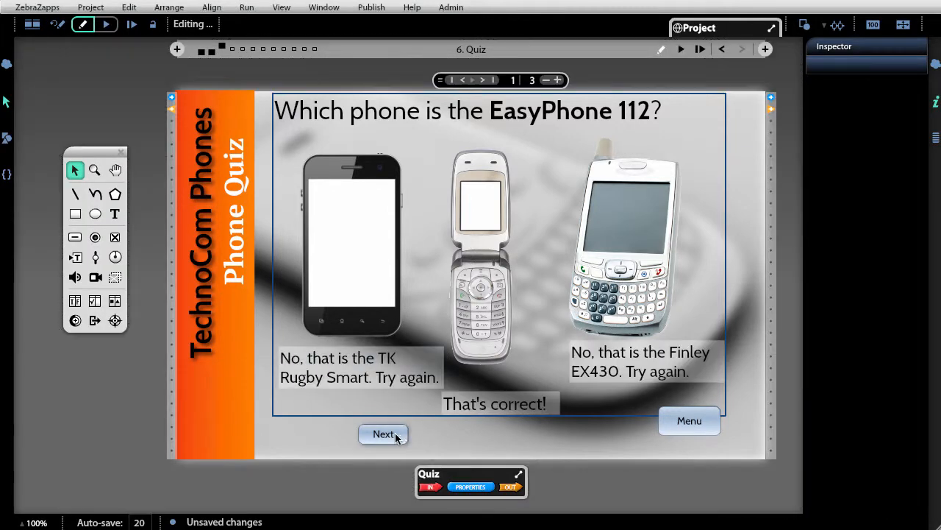
# Step: Select the arena to review its connections to Next and Previous, shifting Previous's object editor slightly aside, and deselect it
pyautogui.click(395, 434)
pyautogui.click(384, 410)
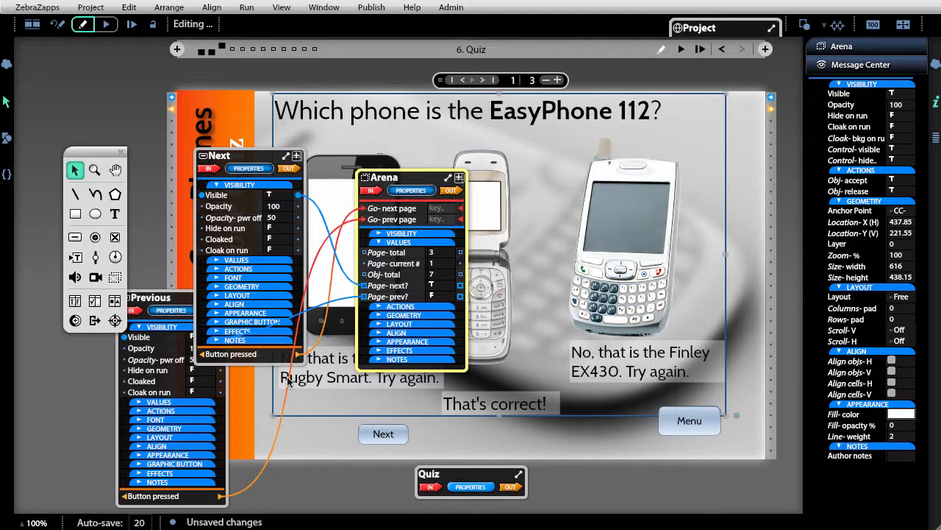
pyautogui.moveTo(396, 286)
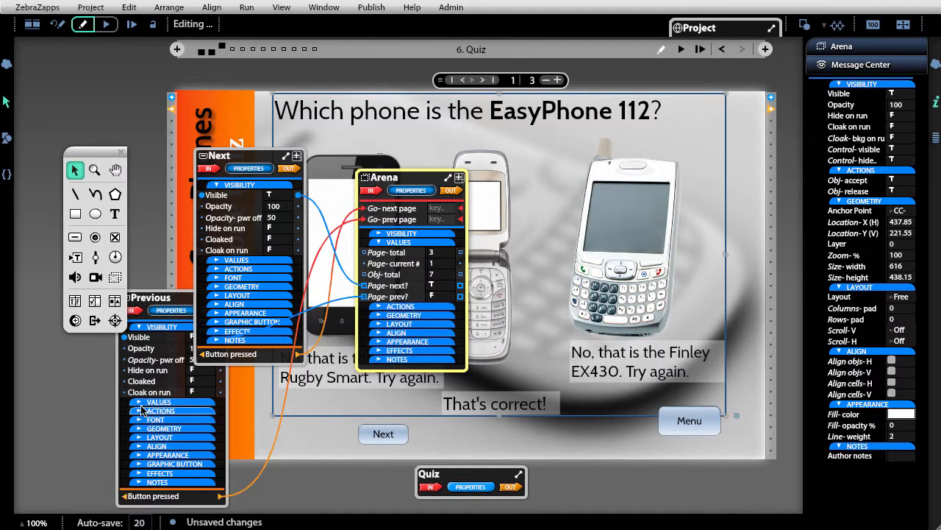
pyautogui.moveTo(156, 299); pyautogui.dragTo(144, 299)
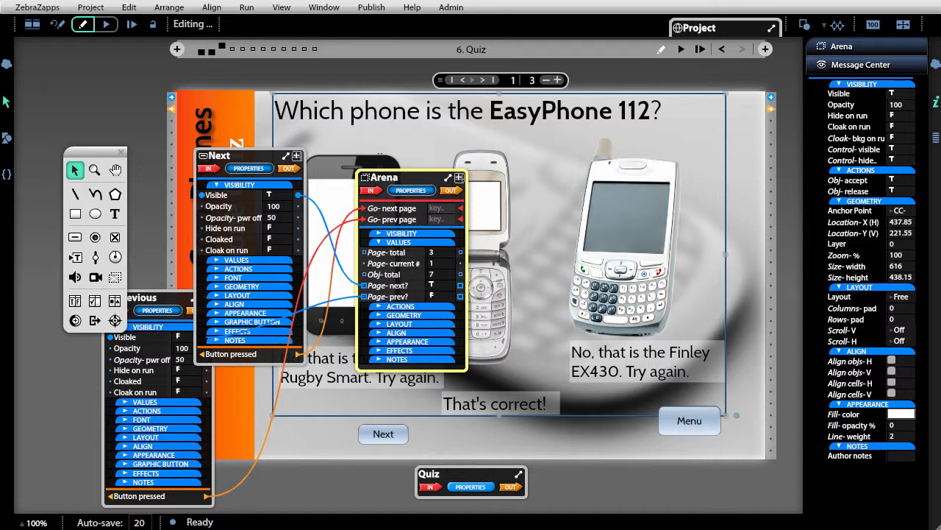
pyautogui.click(669, 473)
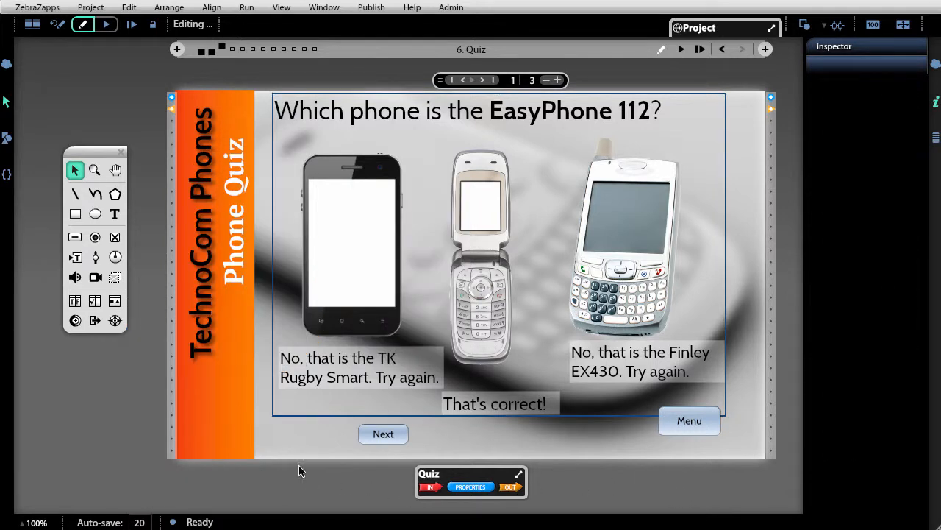
# Step: Set the quiz arena's Line-weight to 0 to remove its outline
pyautogui.click(289, 417)
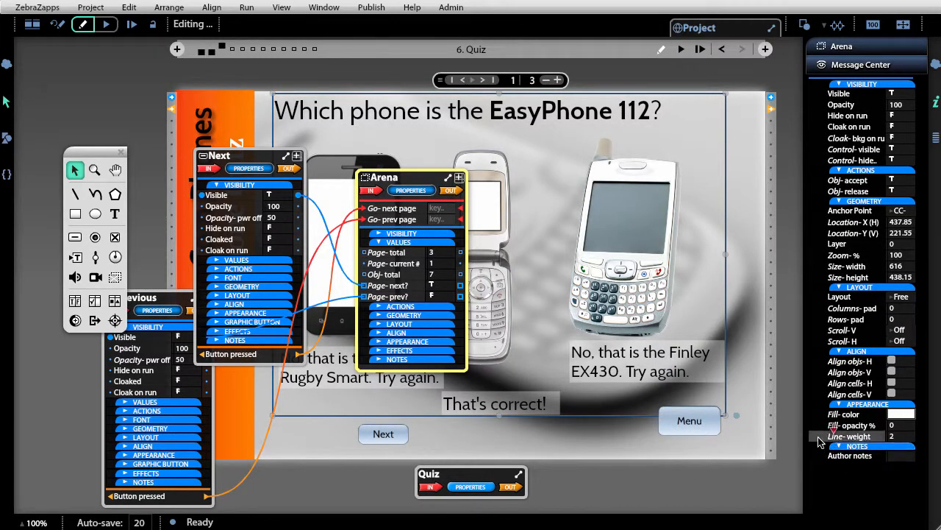
pyautogui.moveTo(833, 434); pyautogui.dragTo(831, 435)
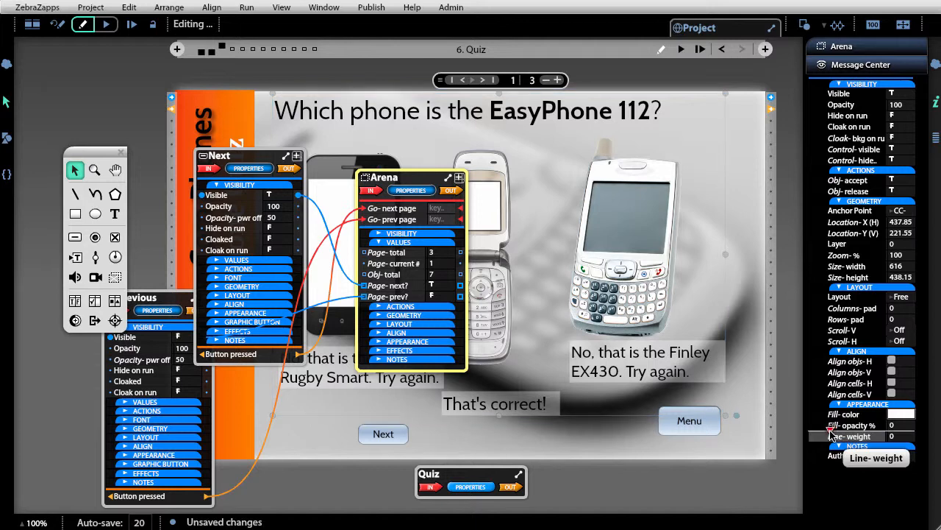
pyautogui.click(671, 451)
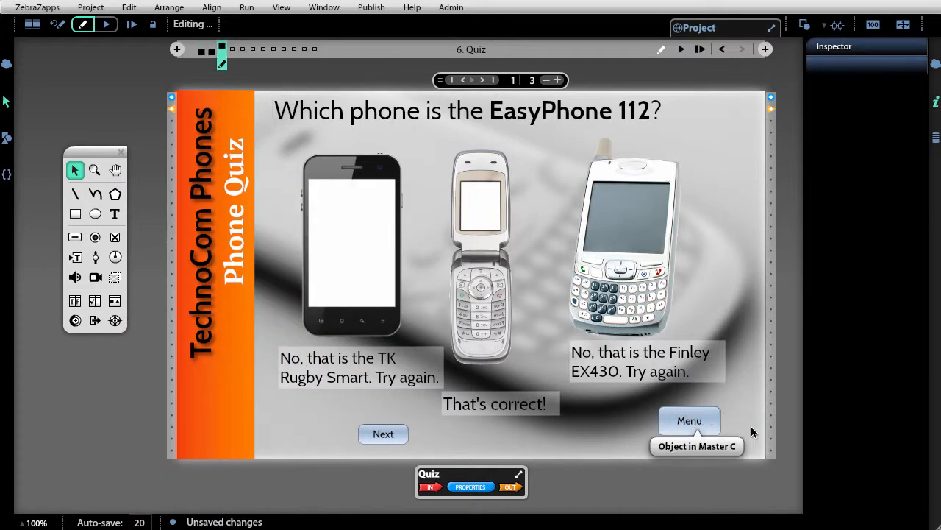
# Step: Identify the master that holds the Menu button and open Master C for editing from the Quiz event
pyautogui.click(702, 431)
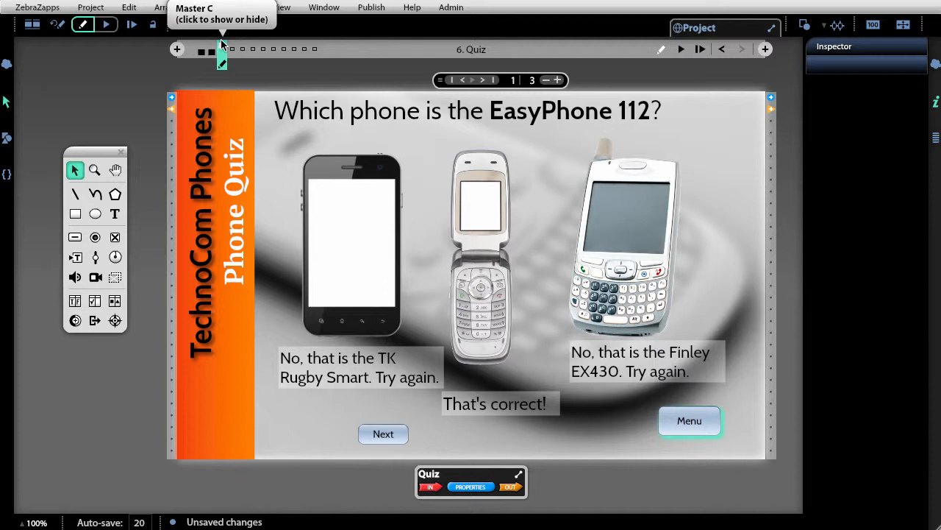
pyautogui.click(222, 42)
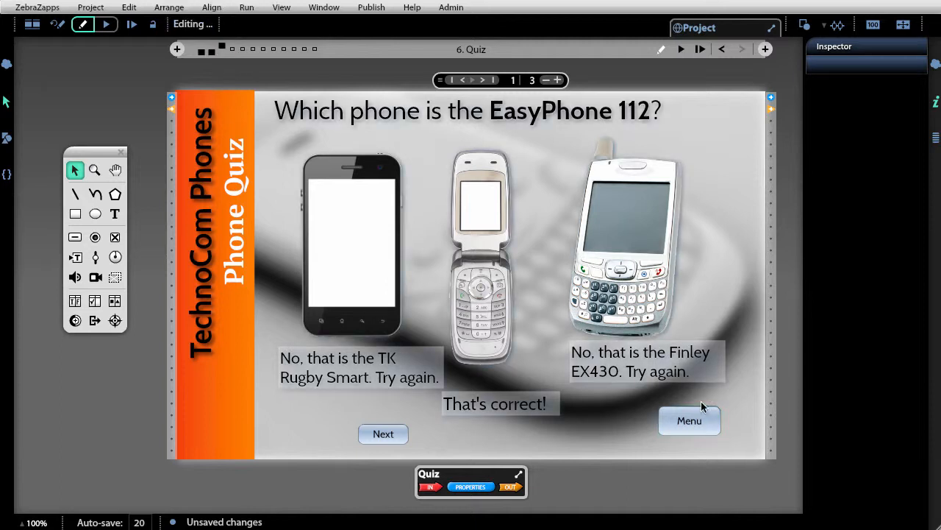
pyautogui.click(222, 50)
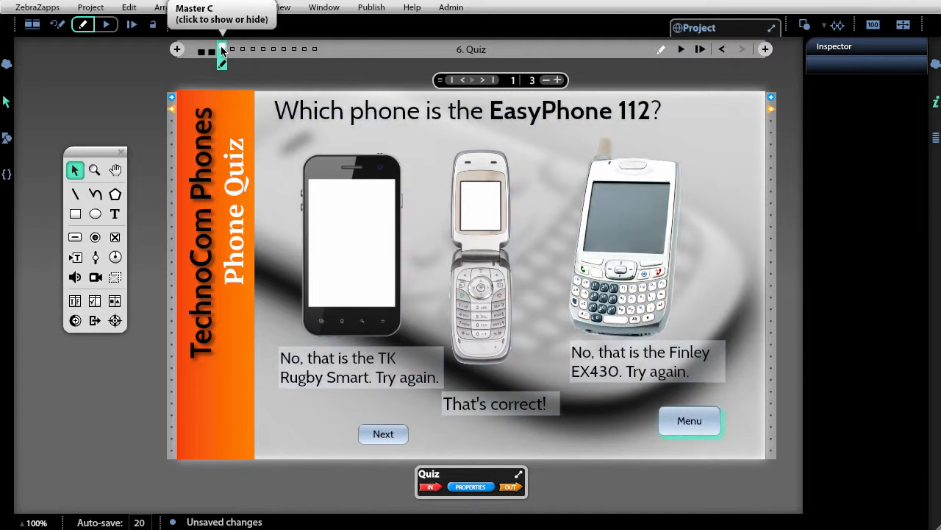
pyautogui.click(222, 64)
pyautogui.click(223, 61)
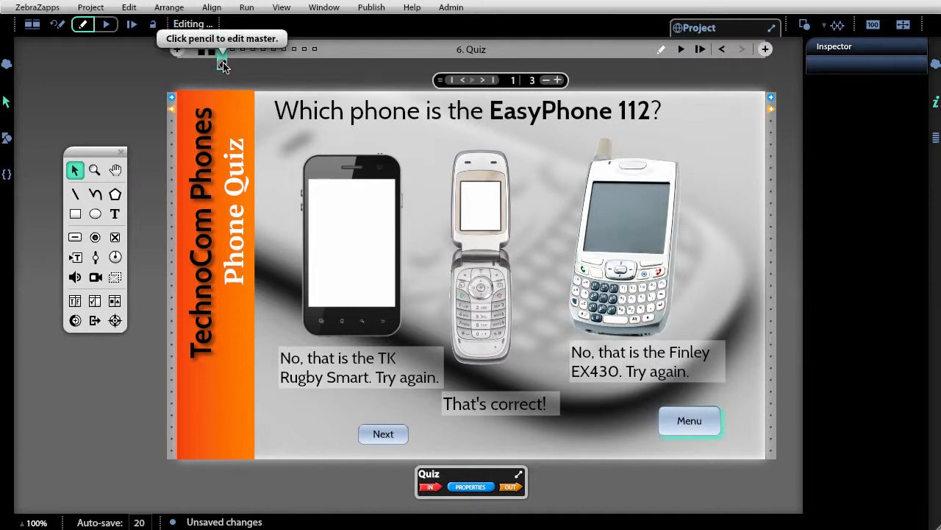
pyautogui.click(223, 65)
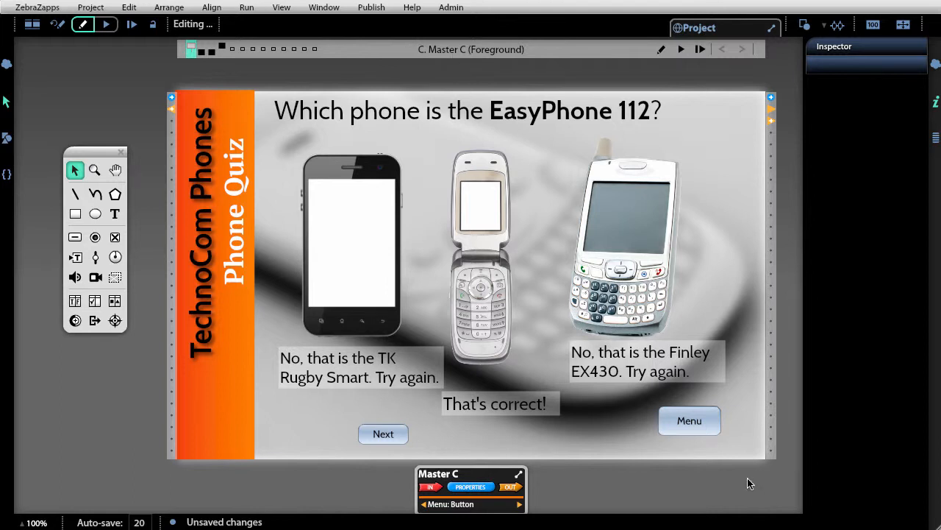
# Step: Move Master C's Menu button onto the lower end of the orange band and turn on Font-bold for its label
pyautogui.click(687, 420)
pyautogui.moveTo(684, 422); pyautogui.dragTo(215, 424)
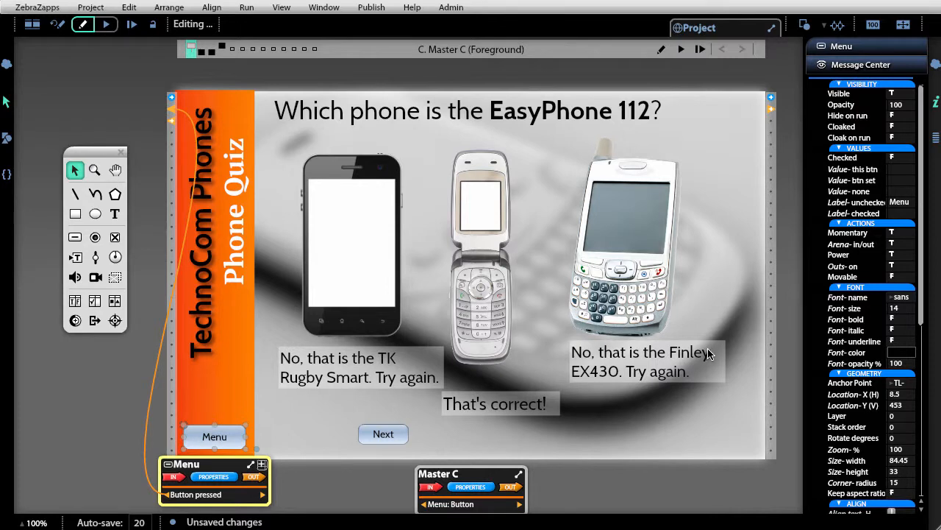
pyautogui.click(892, 319)
pyautogui.click(95, 466)
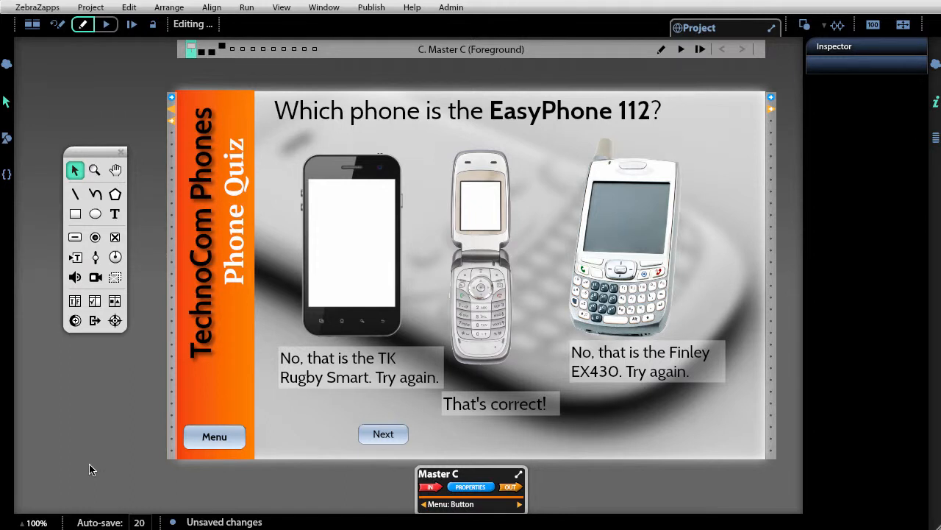
# Step: Show two events side by side and browse from Menu and Credits to Easy and Finely to check the Menu button's placement
pyautogui.click(33, 25)
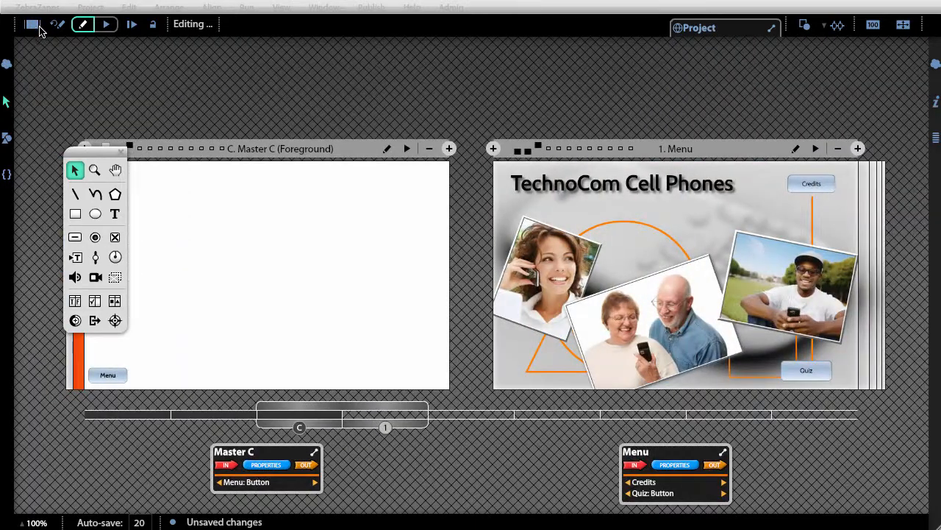
pyautogui.moveTo(334, 410); pyautogui.dragTo(369, 436)
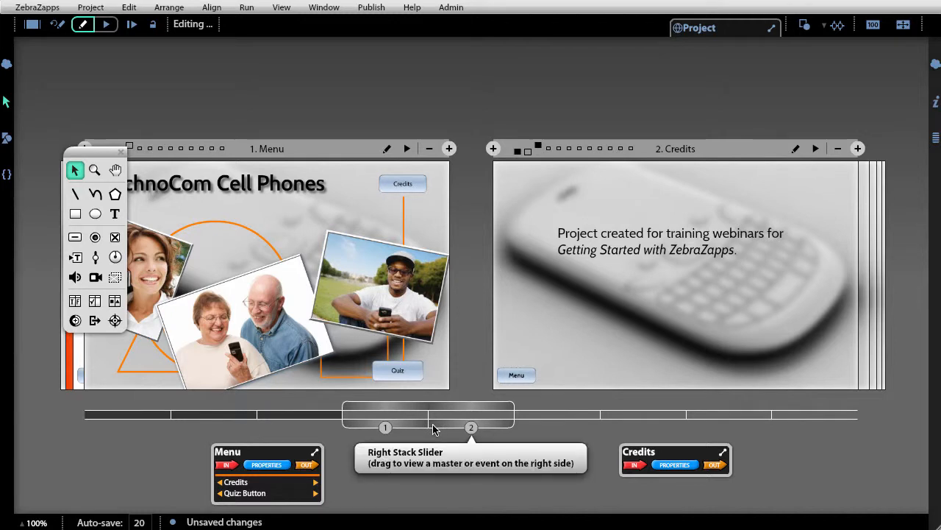
pyautogui.moveTo(100, 159); pyautogui.dragTo(35, 450)
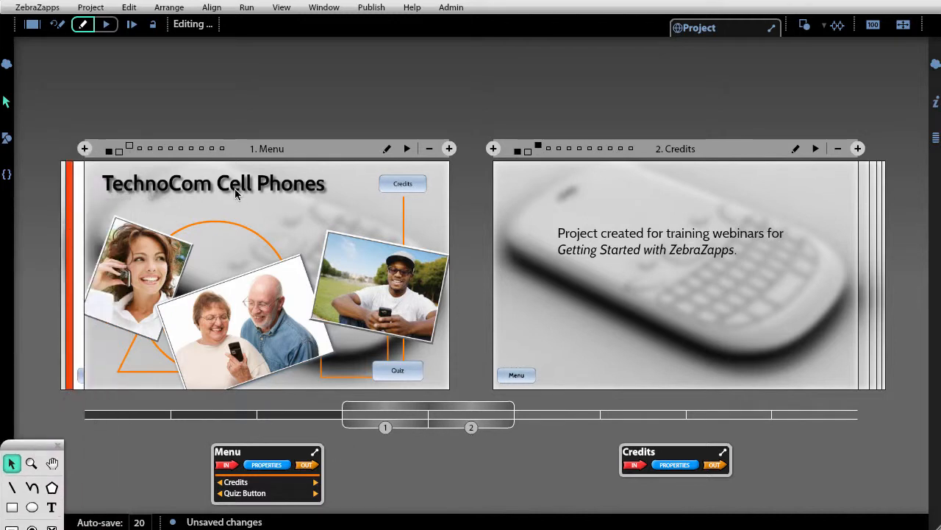
pyautogui.moveTo(435, 405); pyautogui.dragTo(573, 430)
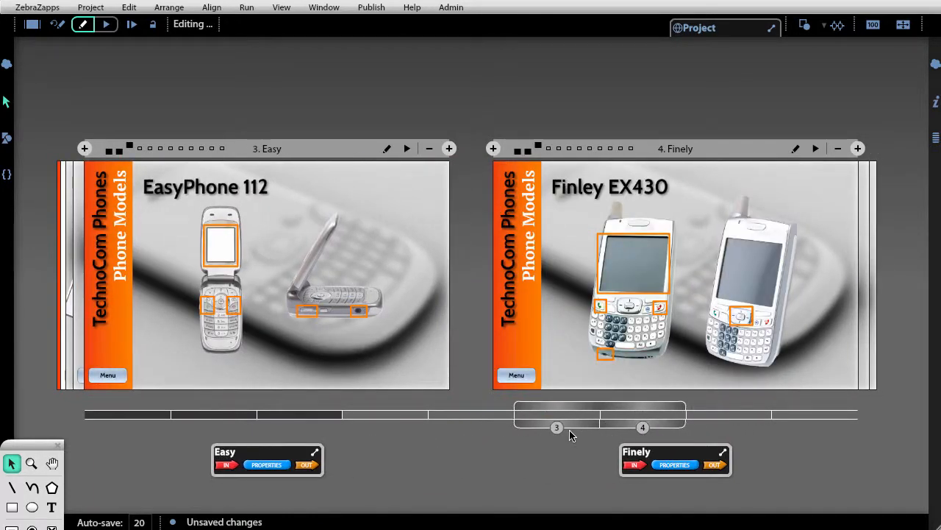